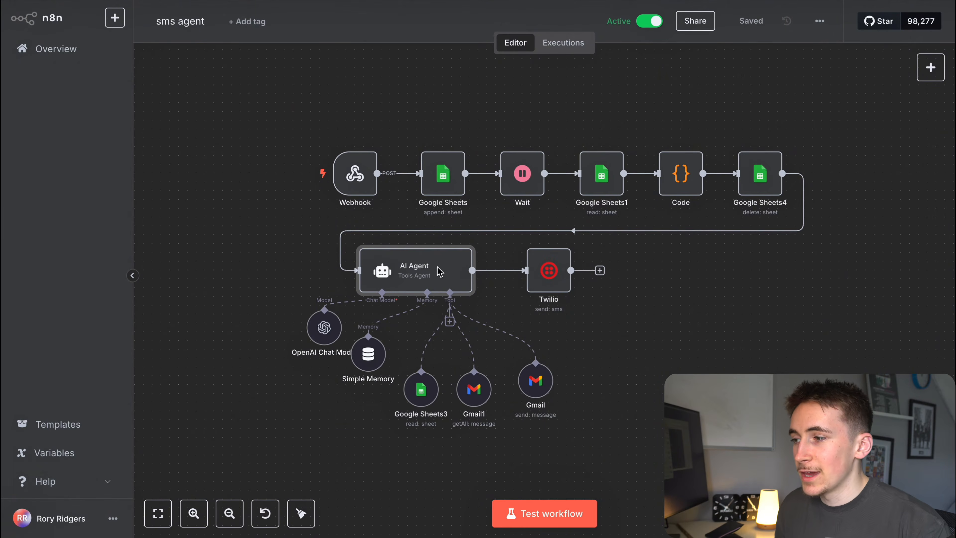
Inspect the Google Sheets append step and open its Sms messages spreadsheet in a new tab.
mouse_move(365, 188)
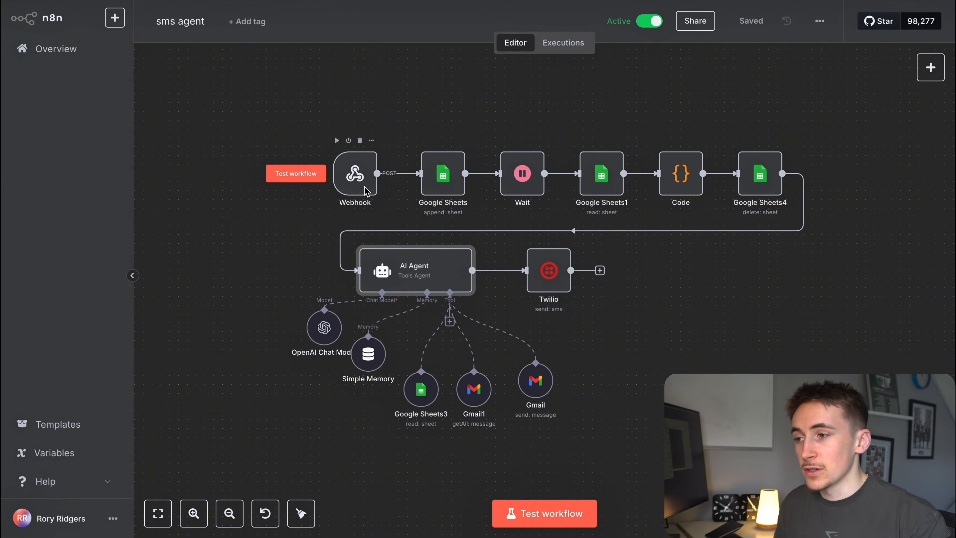
scroll(365, 188, "right", 1)
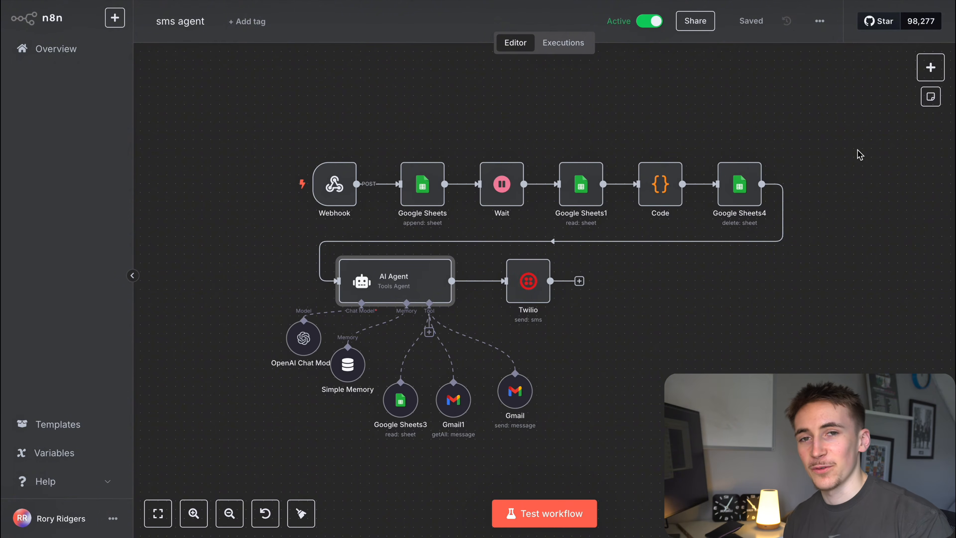
mouse_move(417, 195)
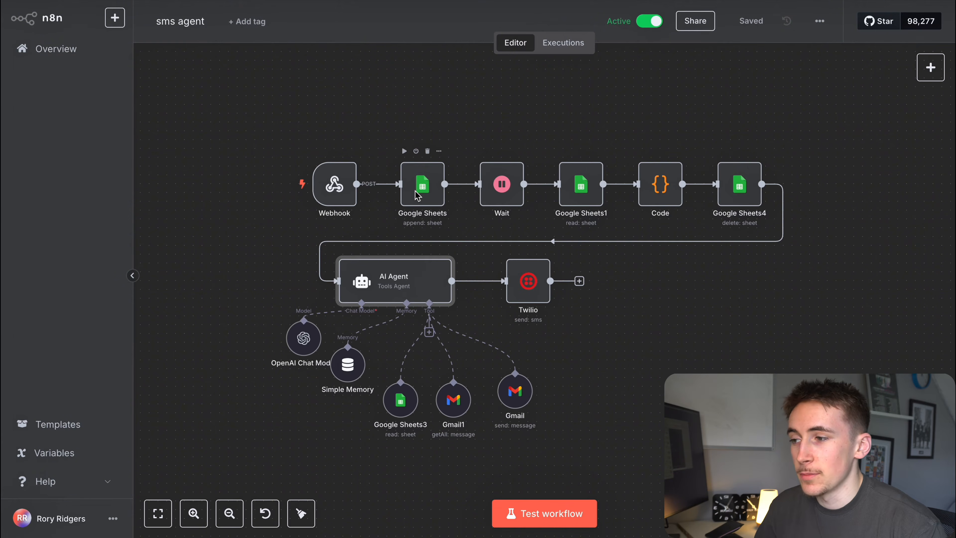
double_click(417, 196)
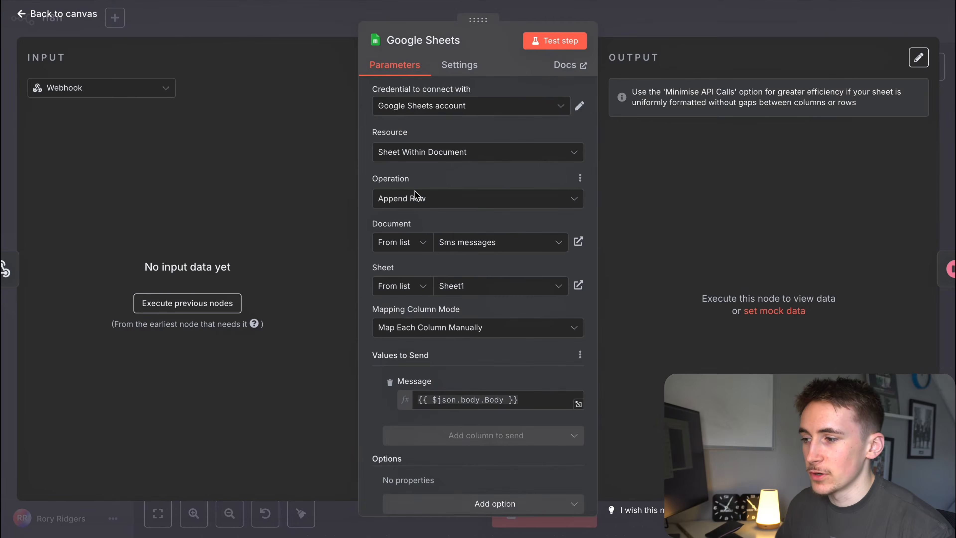
key("Escape")
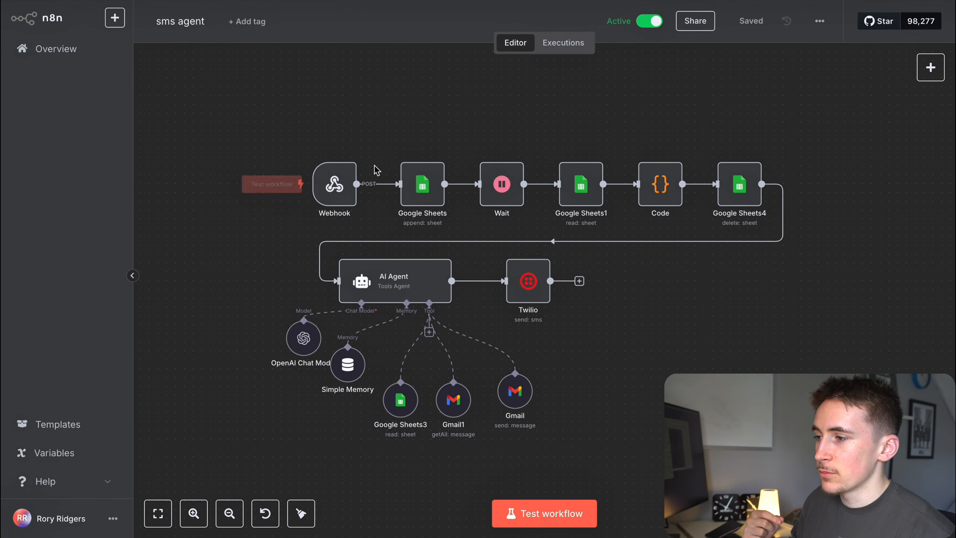
double_click(413, 182)
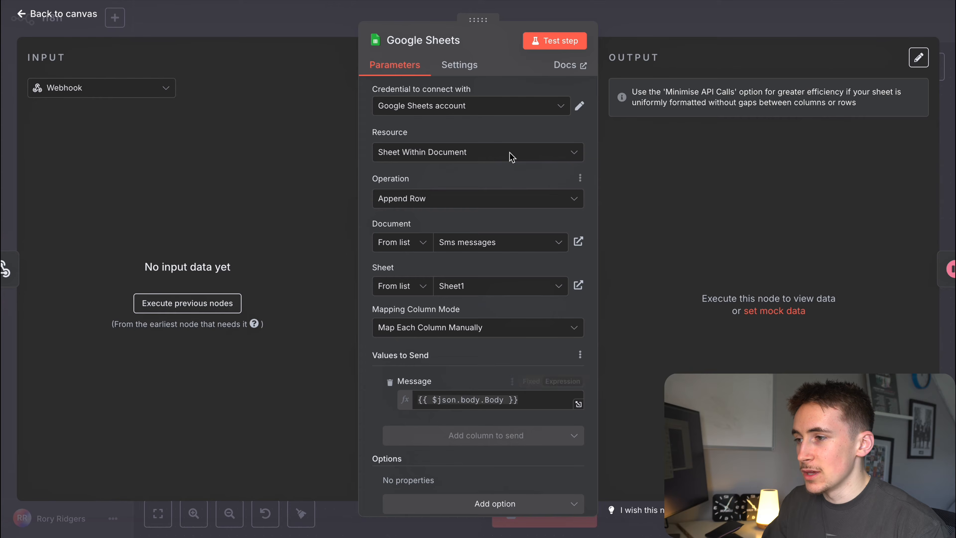
left_click(579, 285)
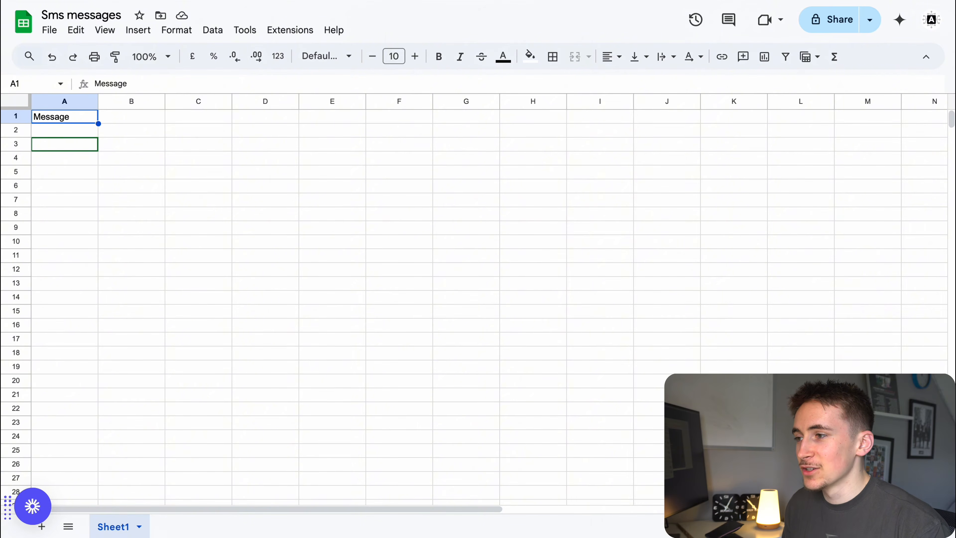
key("ctrl+shift+Tab")
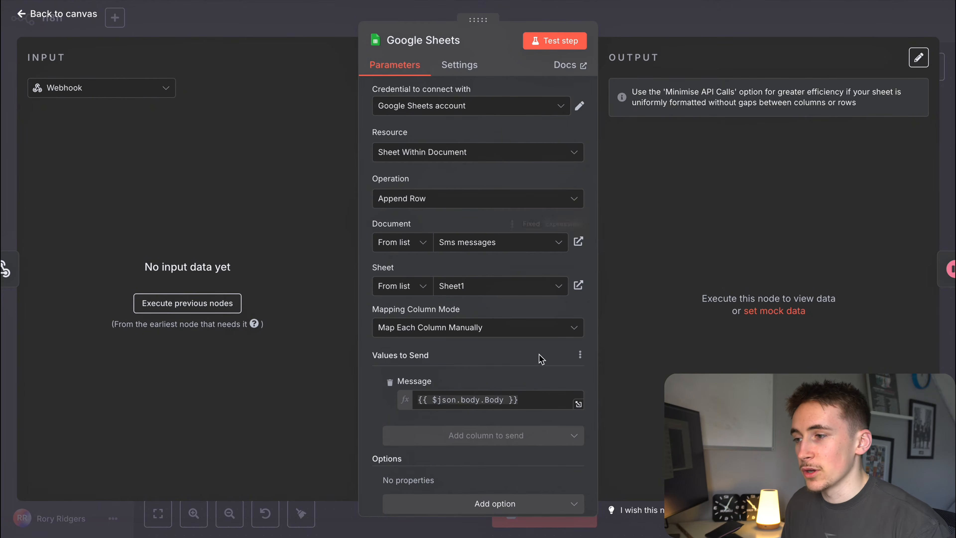
key("ctrl+Tab")
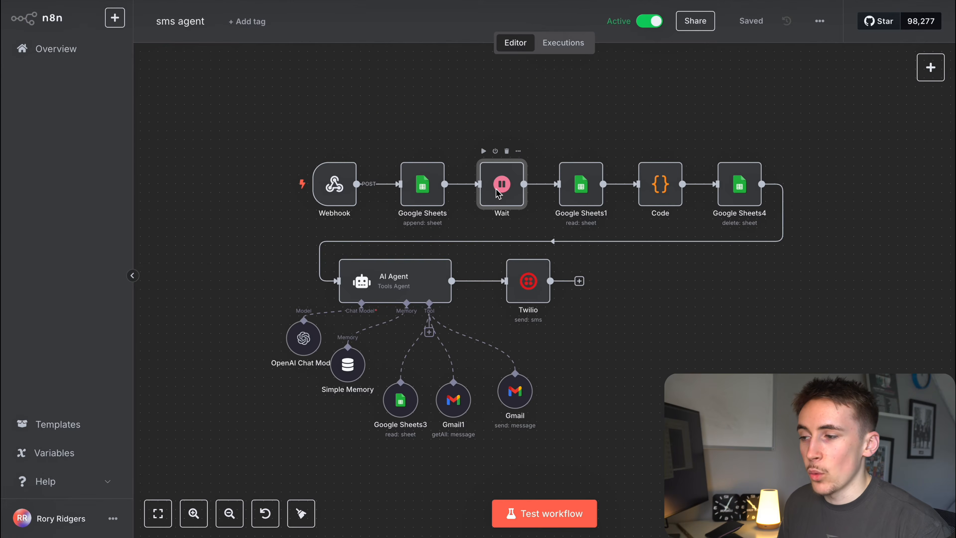
Review the Wait step's settings and the Code step's JavaScript.
double_click(496, 191)
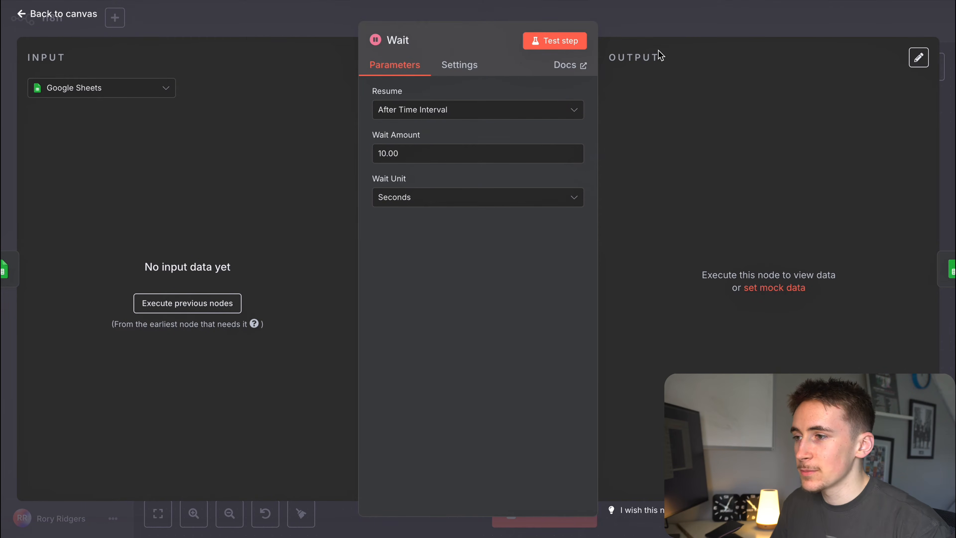
key("Escape")
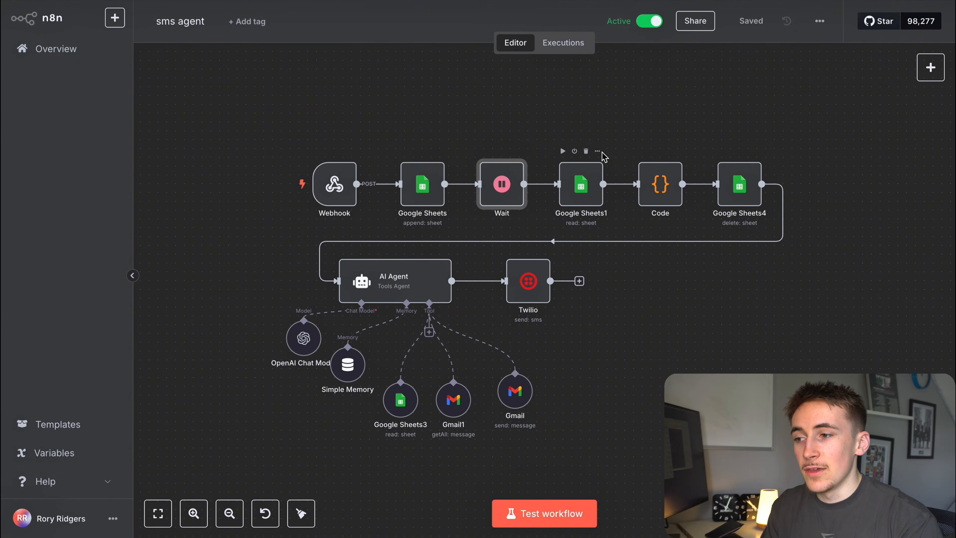
left_click(662, 186)
double_click(662, 186)
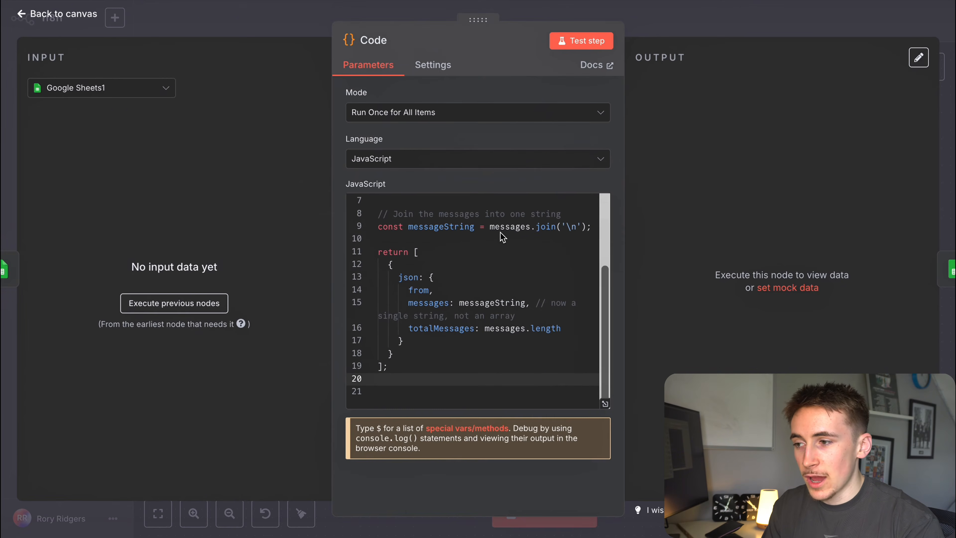
scroll(496, 281, "up", 3)
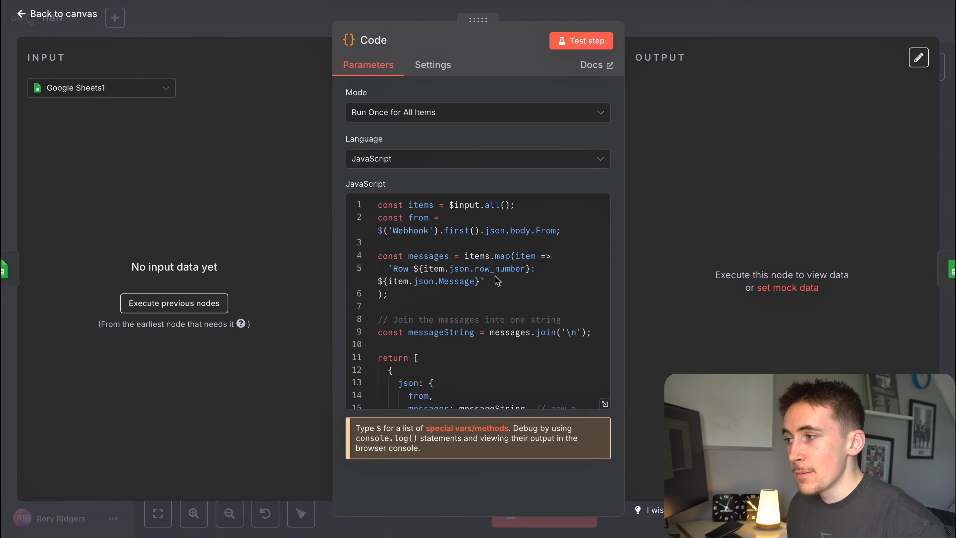
left_click(673, 23)
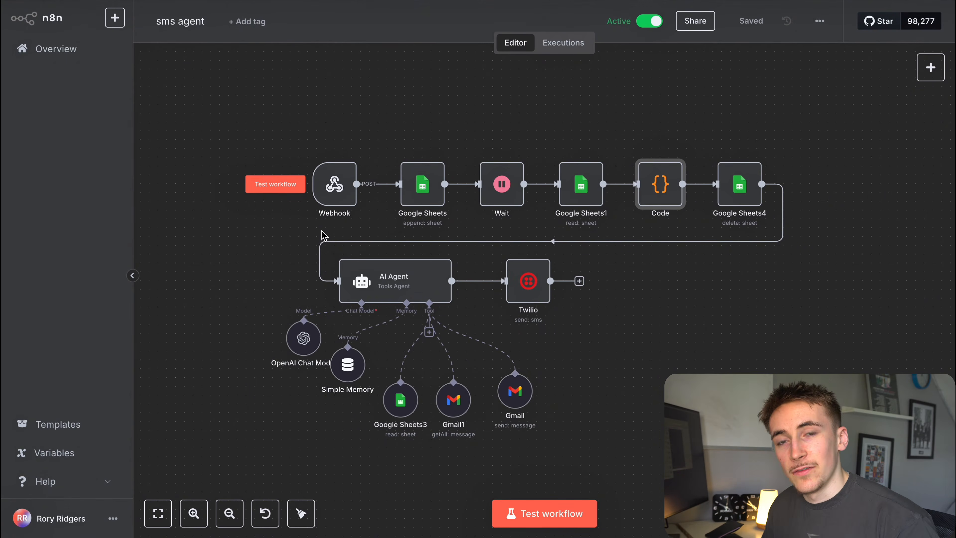
Open the AI Agent step and enlarge its system message box.
mouse_move(406, 277)
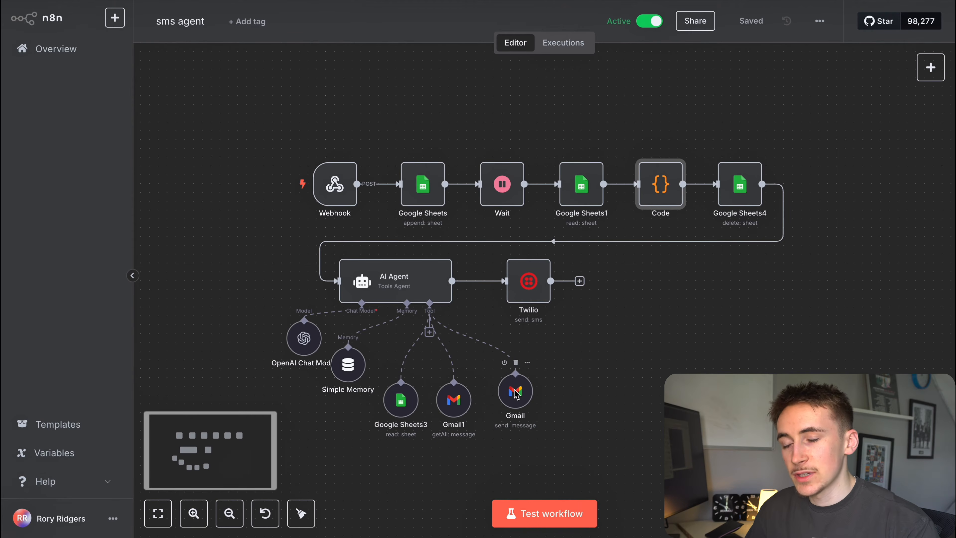
left_click(399, 292)
double_click(399, 292)
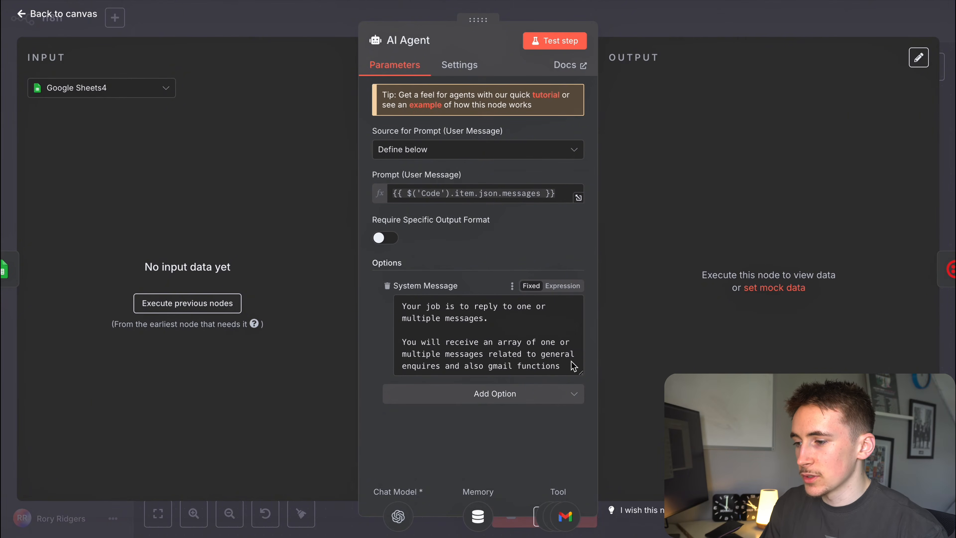
left_click_drag(581, 372, 582, 447)
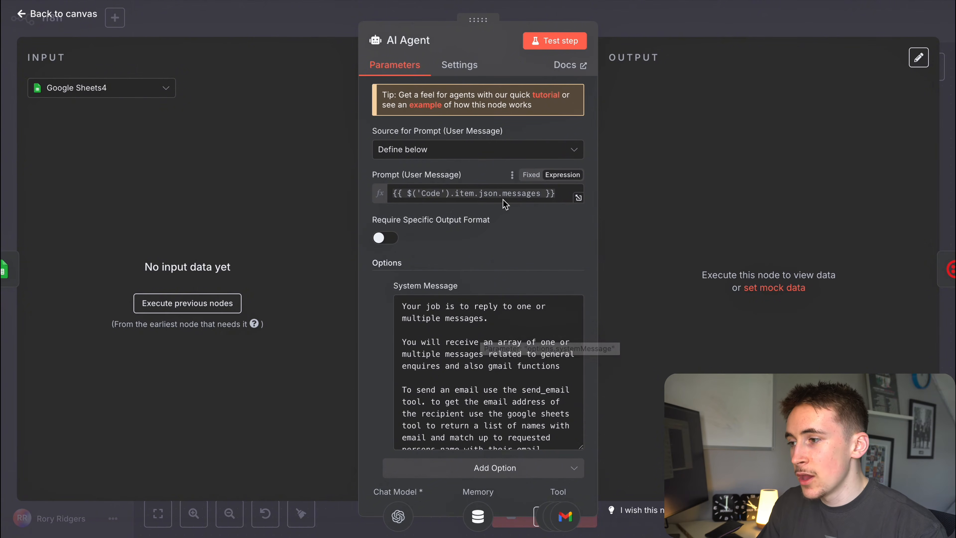
left_click(646, 17)
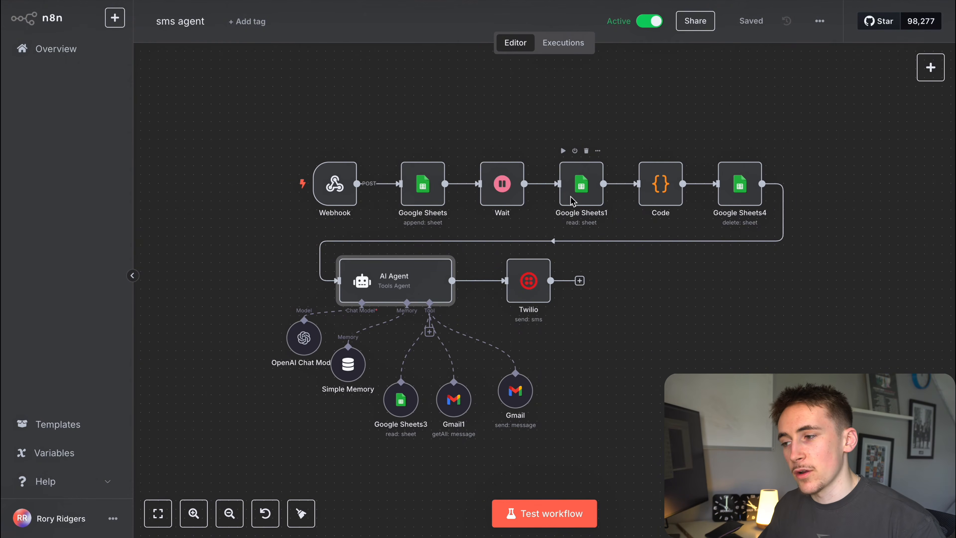
Read the AI Agent system message's send_email and email-address lookup instructions.
double_click(408, 290)
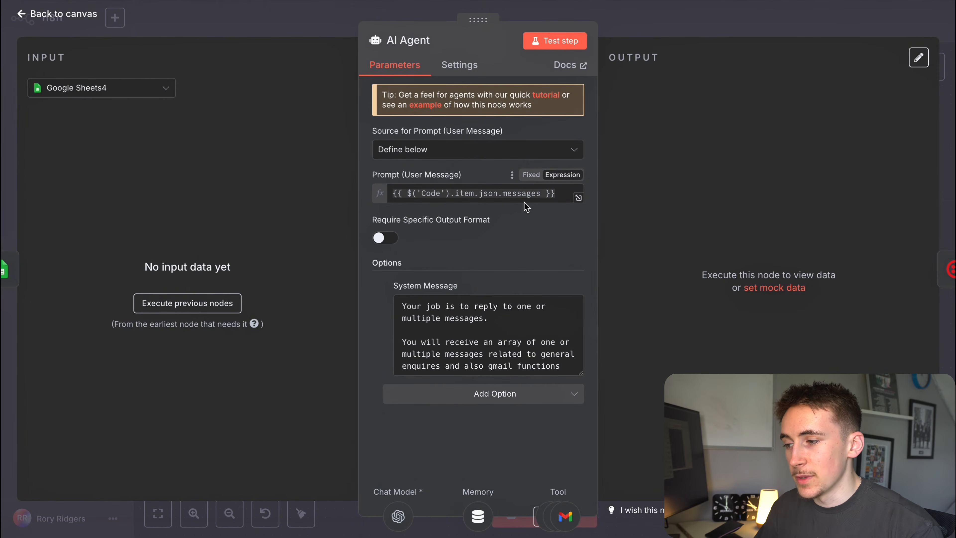
left_click_drag(580, 373, 571, 425)
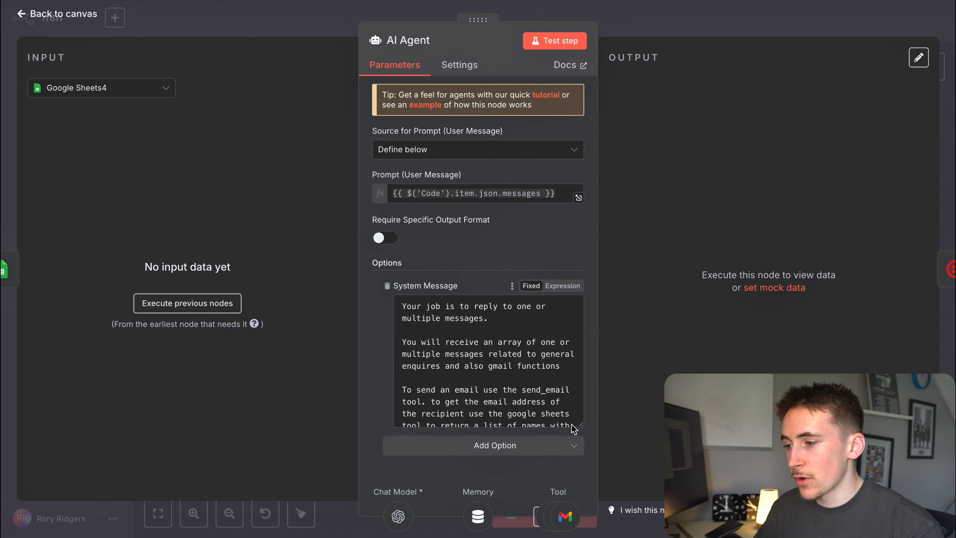
scroll(531, 353, "down", 2)
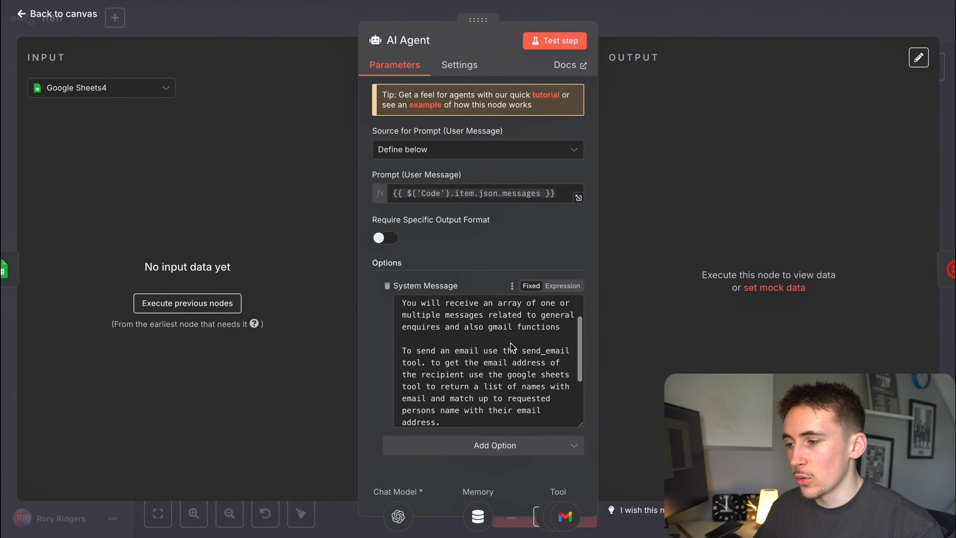
scroll(491, 342, "down", 2)
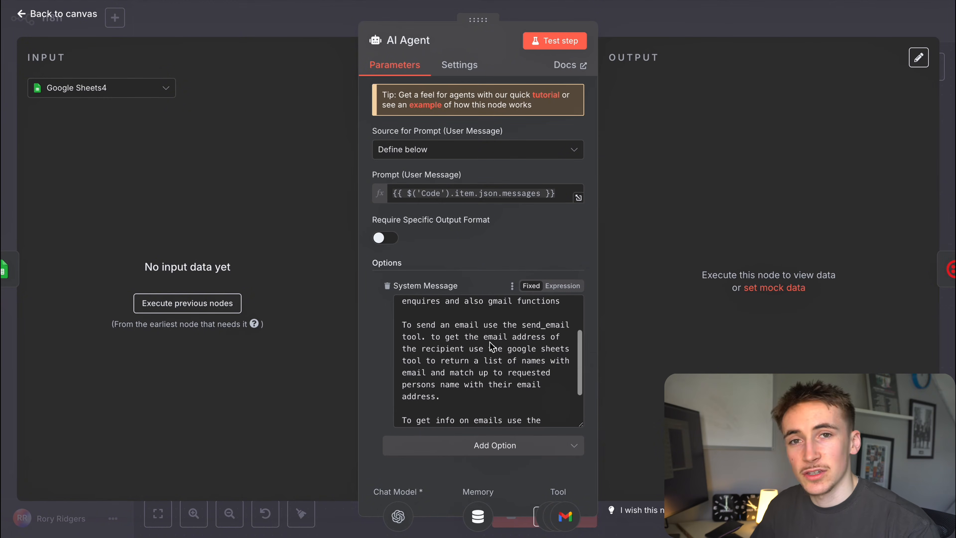
double_click(493, 337)
left_click(522, 323)
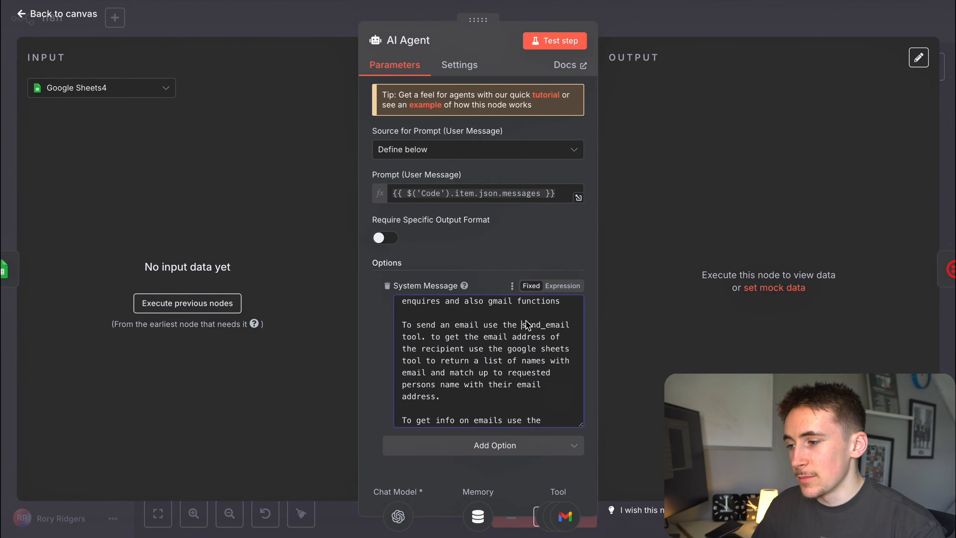
left_click_drag(488, 338, 536, 337)
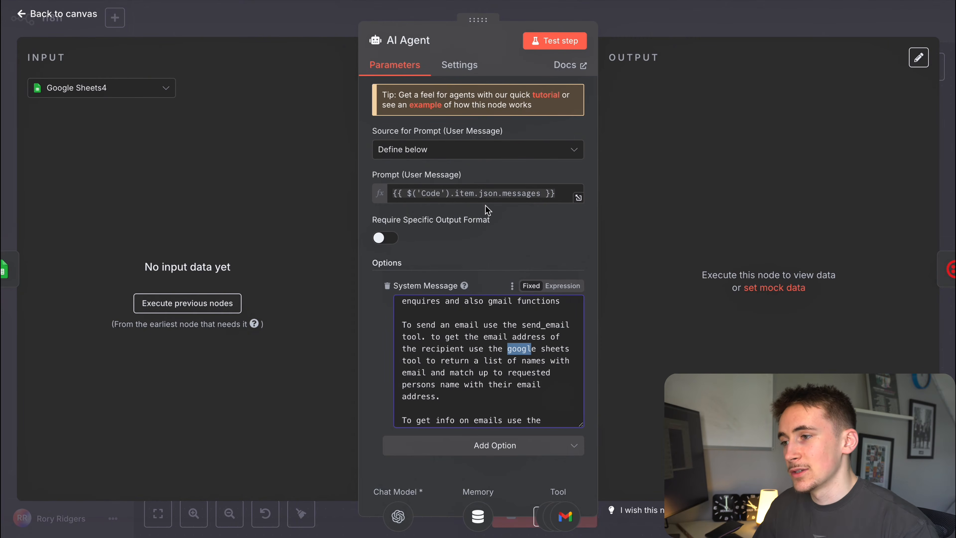
left_click(665, 34)
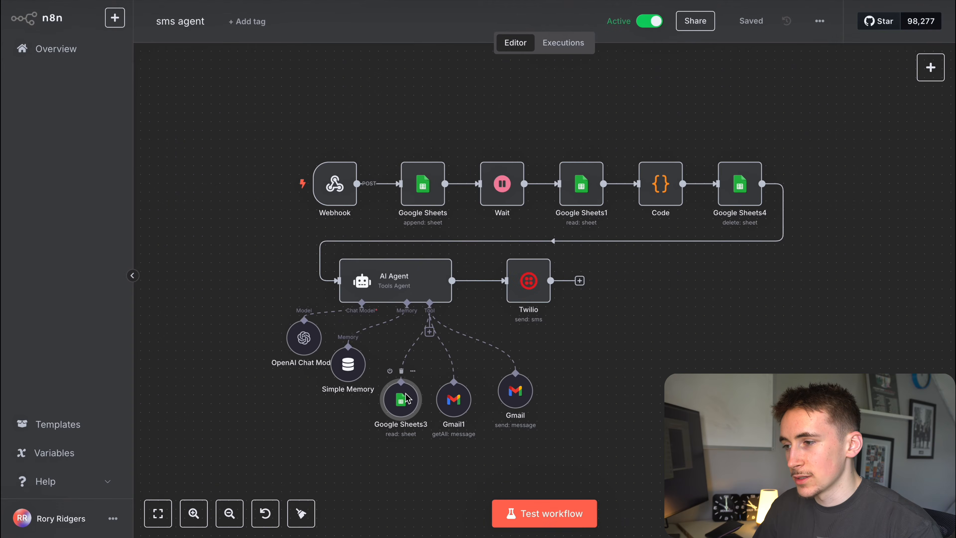
Inspect the Google Sheets3 tool and open its Name with emails spreadsheet in a new tab.
double_click(400, 399)
left_click(578, 285)
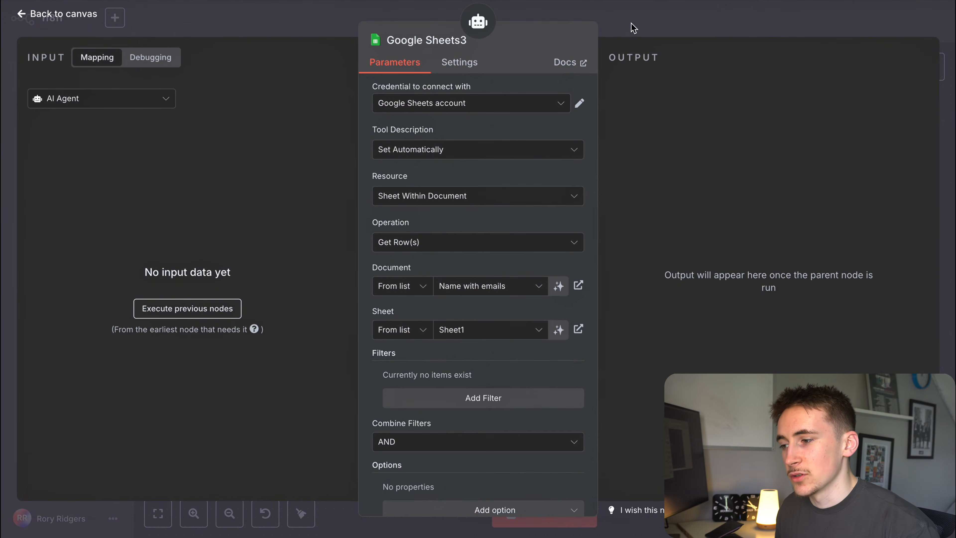
scroll(486, 279, "down", 1)
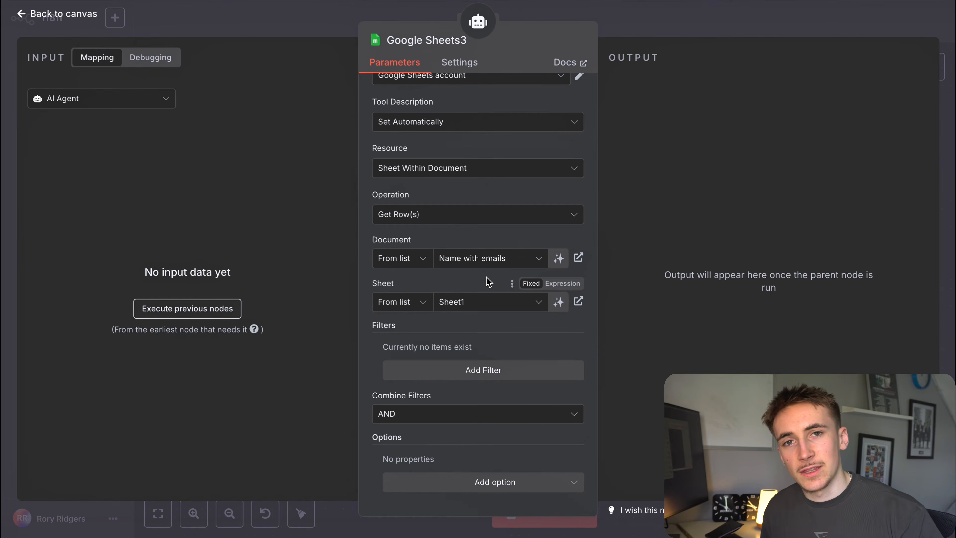
left_click(645, 22)
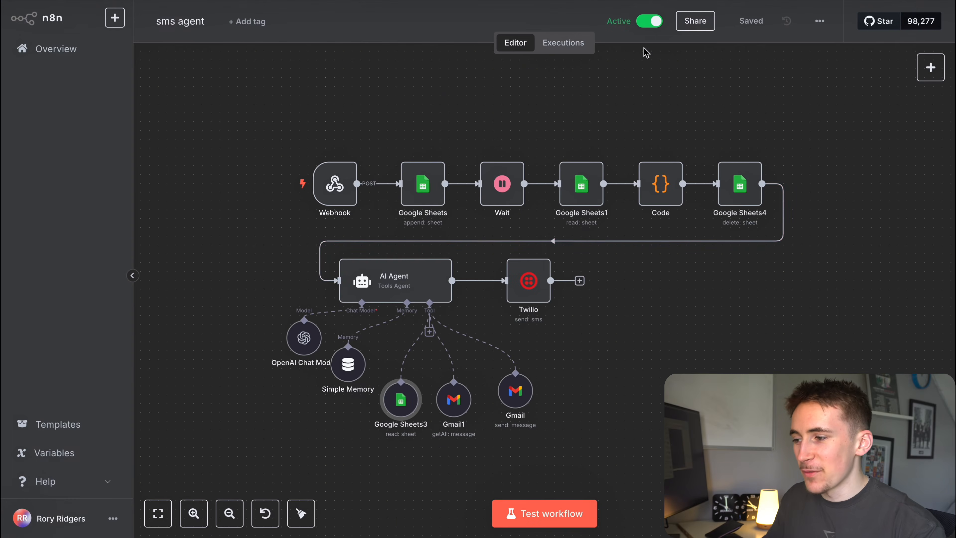
Recheck the AI Agent system message's get_emails description, then return to the canvas.
double_click(419, 276)
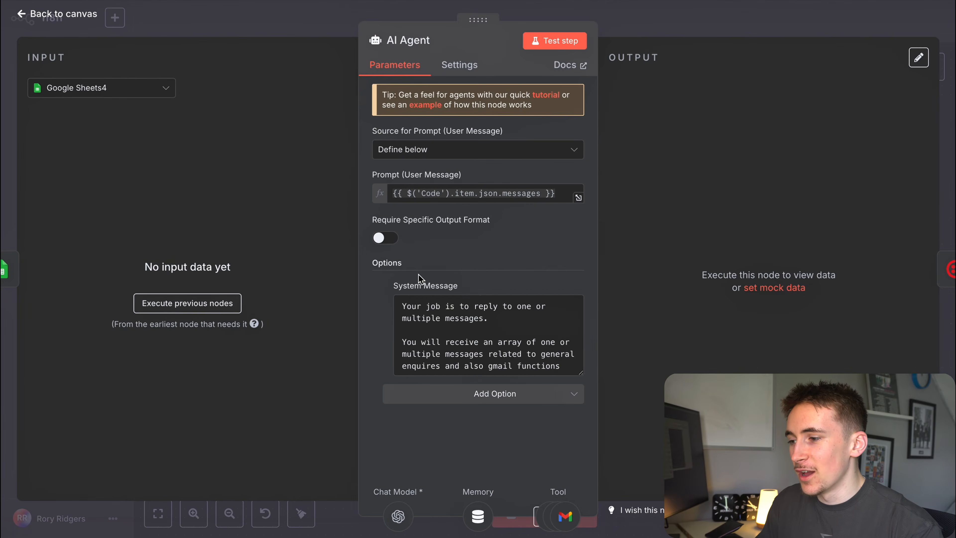
scroll(485, 327, "down", 5)
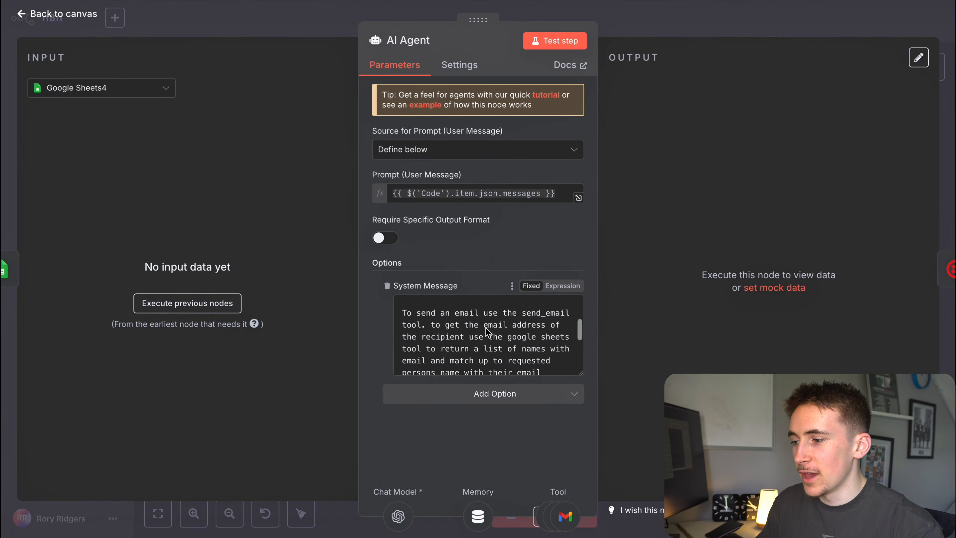
scroll(490, 330, "down", 1)
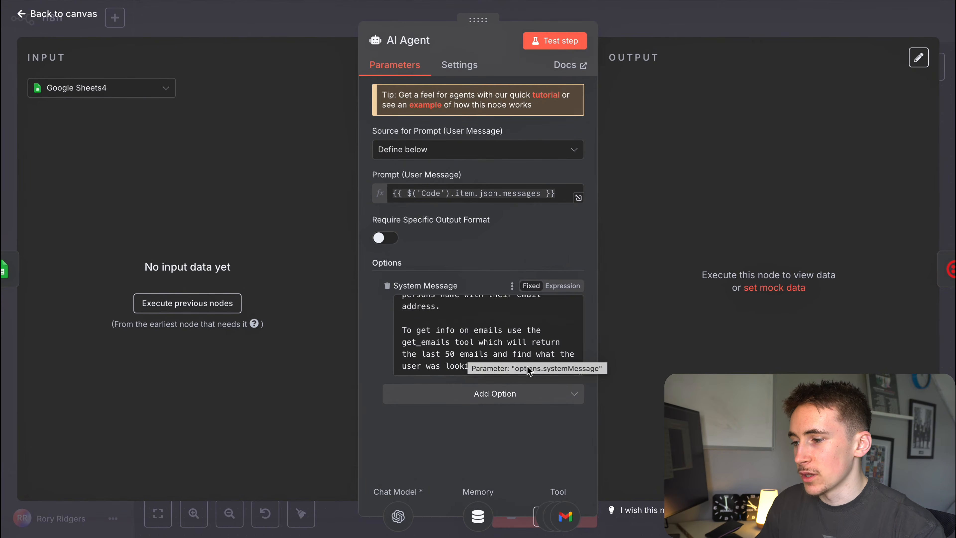
left_click(485, 341)
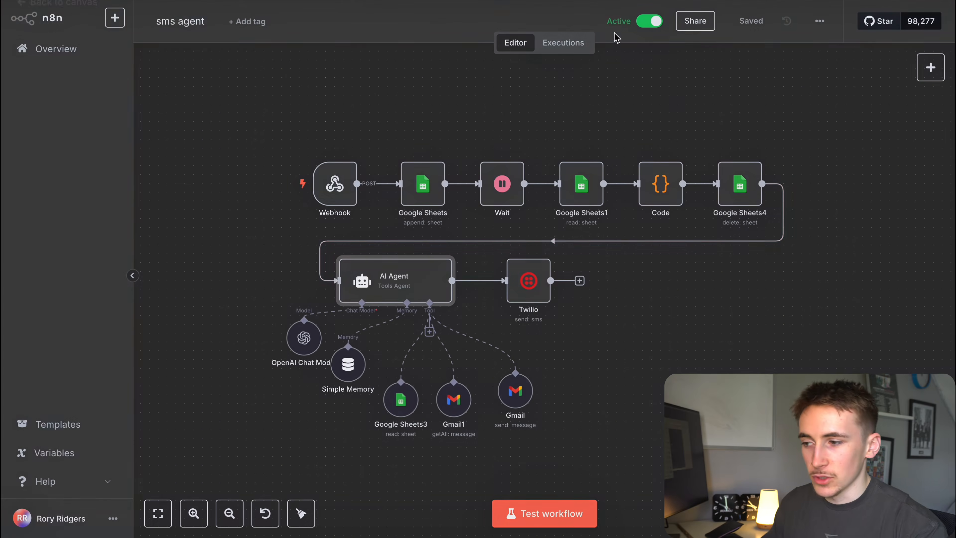
left_click(616, 26)
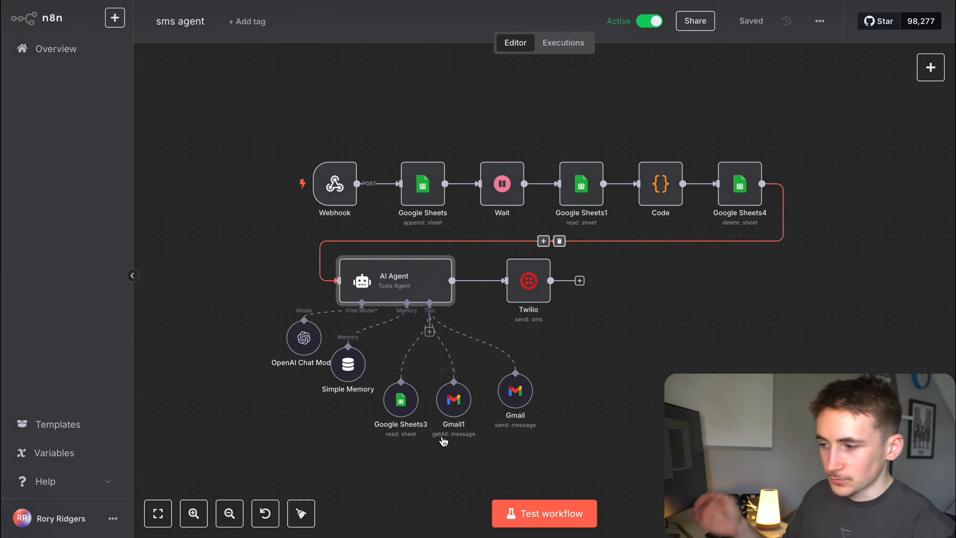
Check the Google Sheets3 row lookup and the Gmail1 fetch limit of 20 messages.
double_click(390, 402)
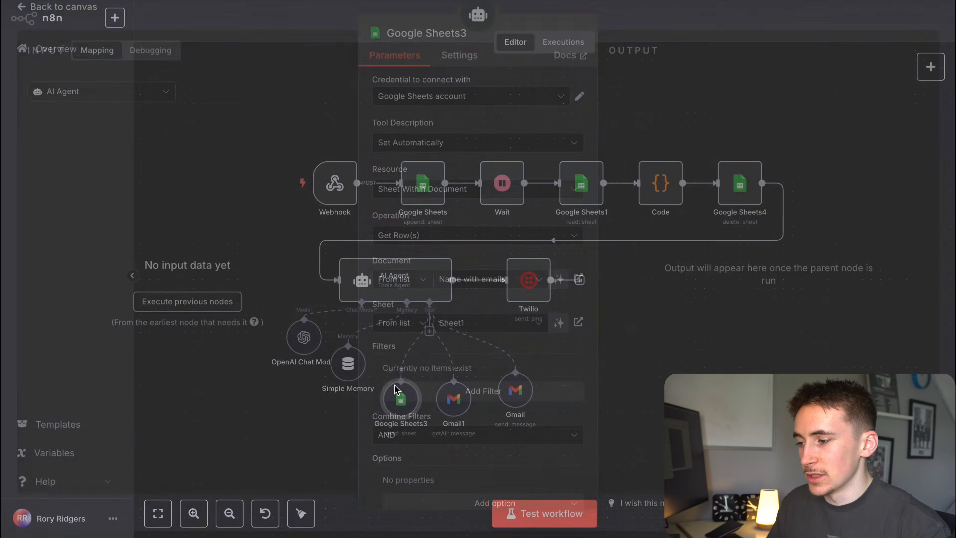
scroll(453, 294, "down", 1)
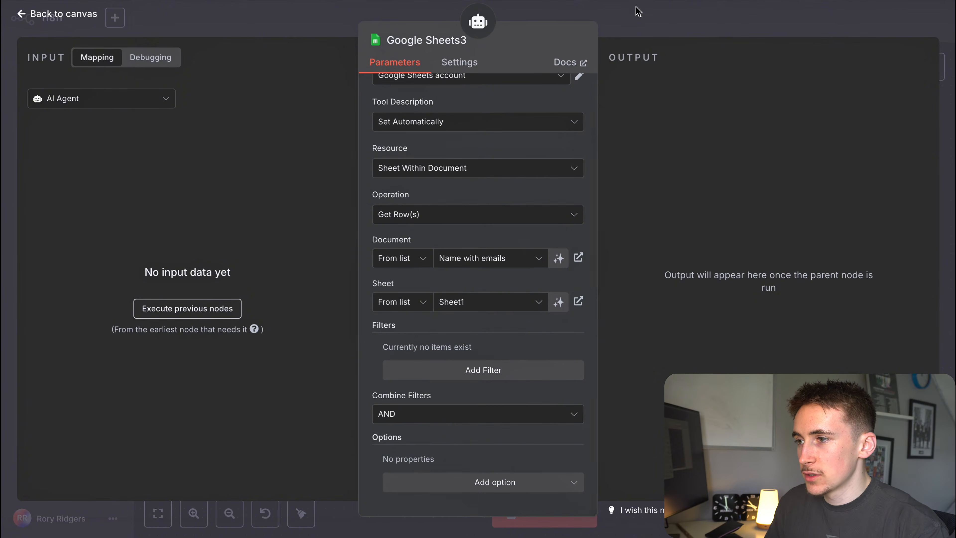
left_click(636, 15)
double_click(453, 401)
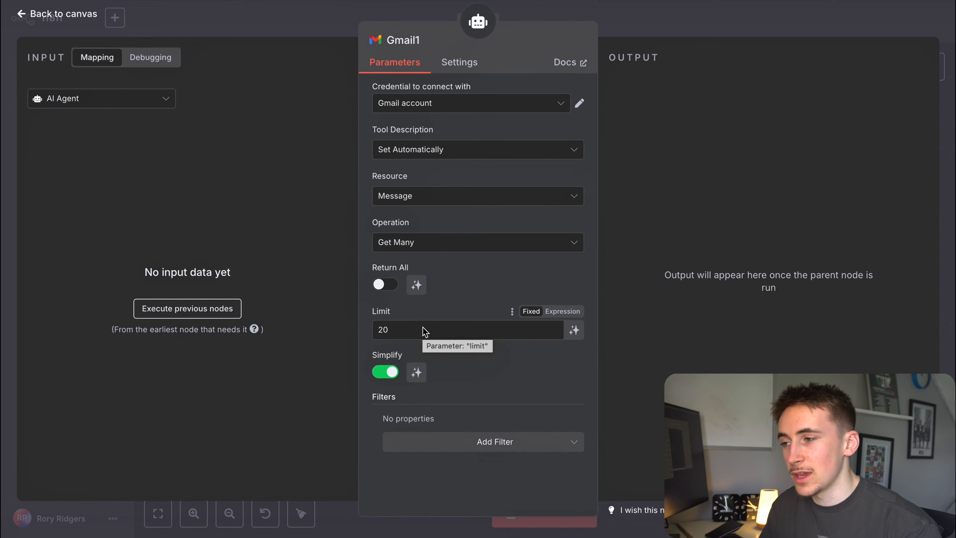
left_click(602, 45)
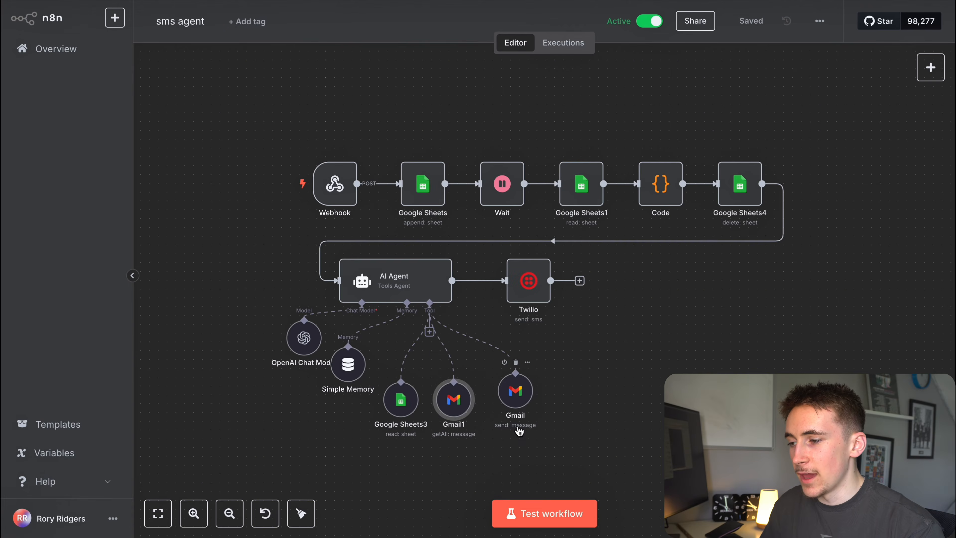
Check the Gmail send tool's model-defined recipient, subject and body, and nudge Twilio left.
double_click(519, 401)
scroll(463, 204, "down", 3)
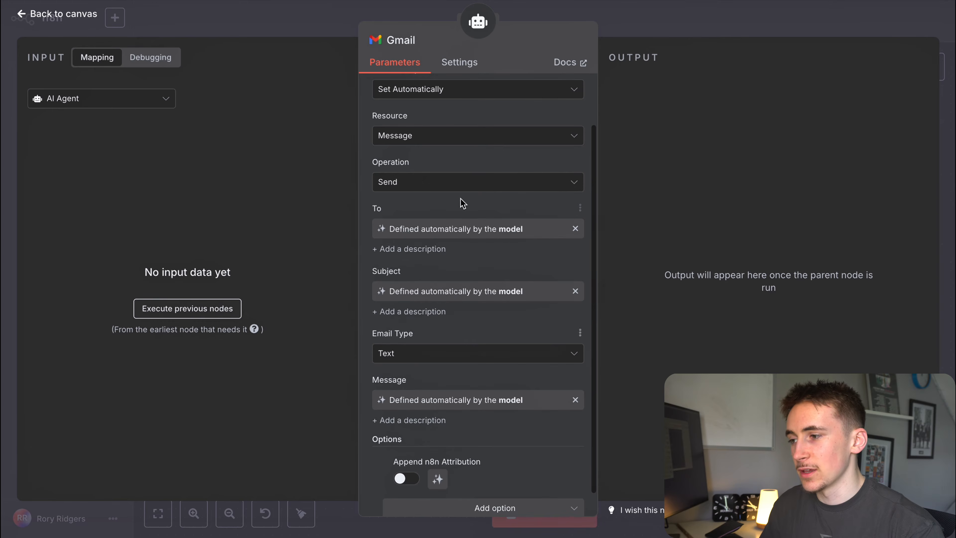
scroll(455, 178, "down", 1)
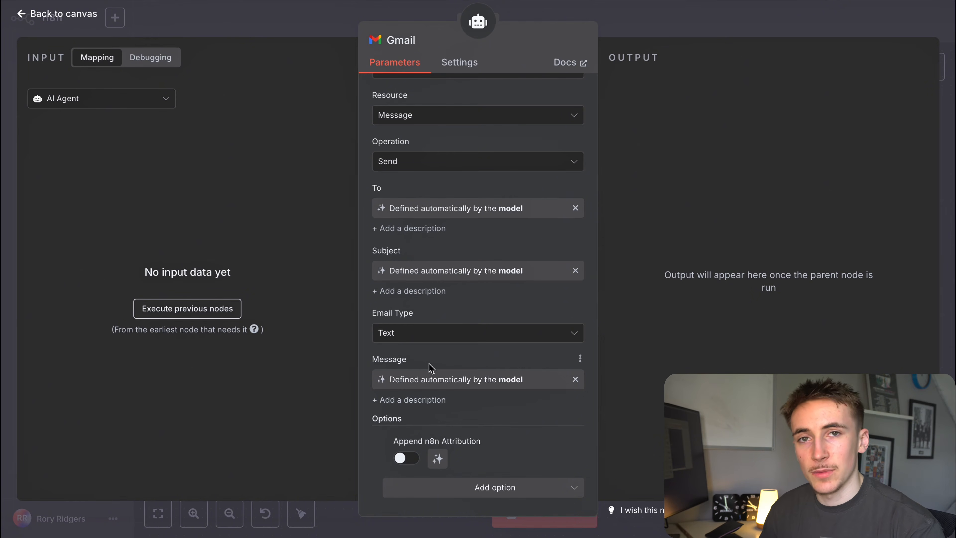
left_click(677, 26)
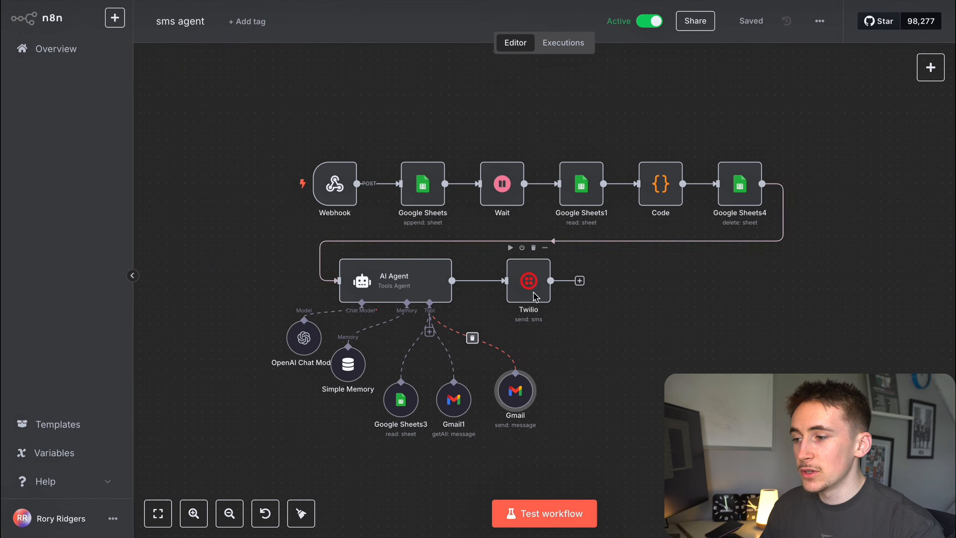
left_click_drag(536, 298, 528, 297)
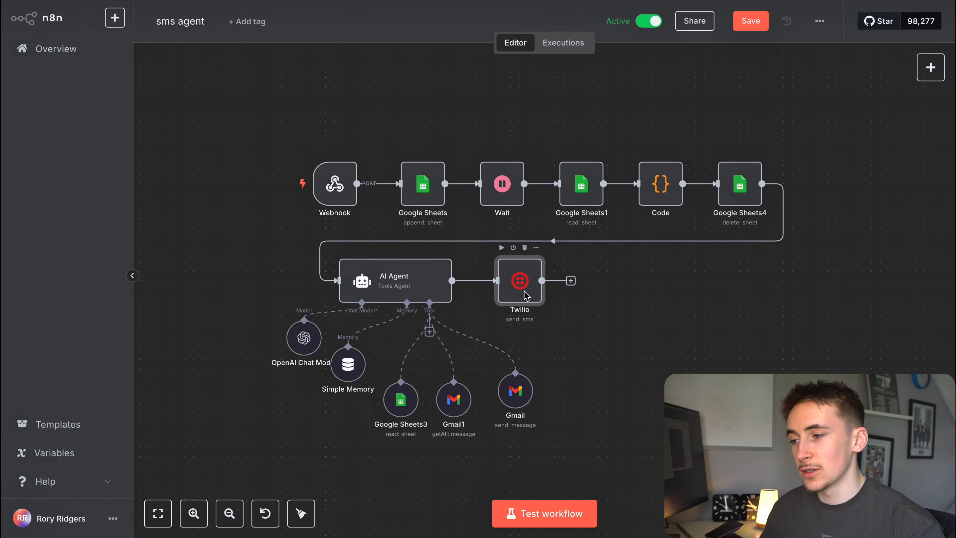
Save the sms agent workflow with Ctrl+S and go to the console.twilio.com tab.
scroll(526, 296, "left", 1)
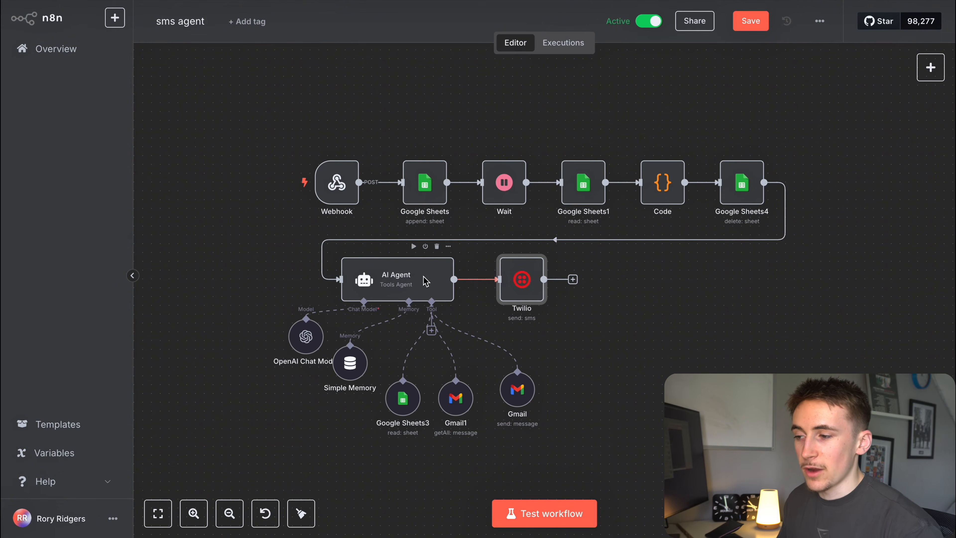
key("ctrl+s")
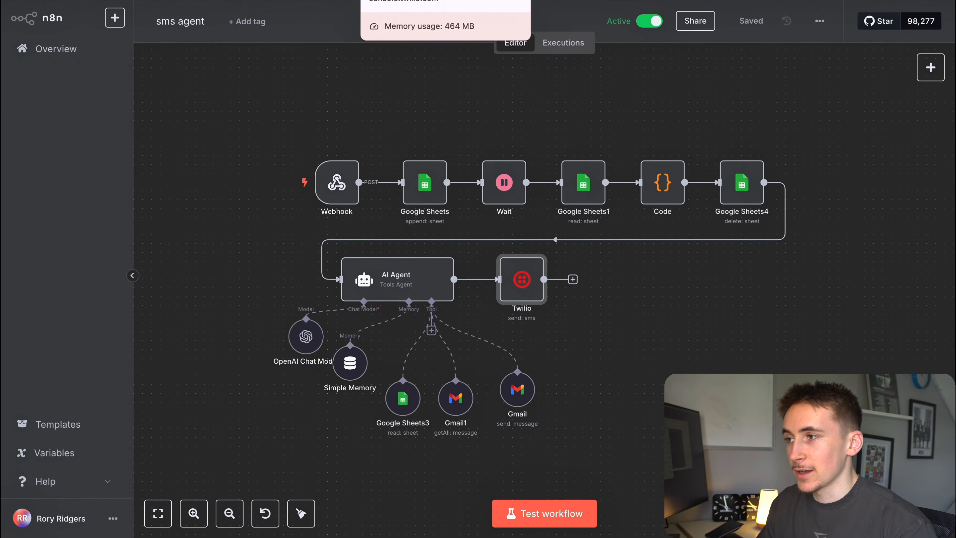
left_click(405, 1)
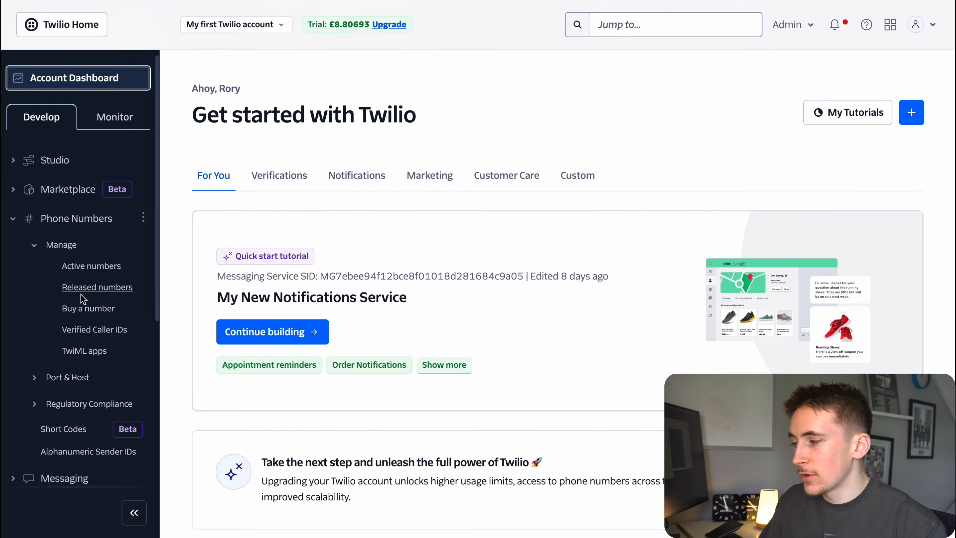
On the Buy a number page, set the country to United Kingdom.
left_click(80, 311)
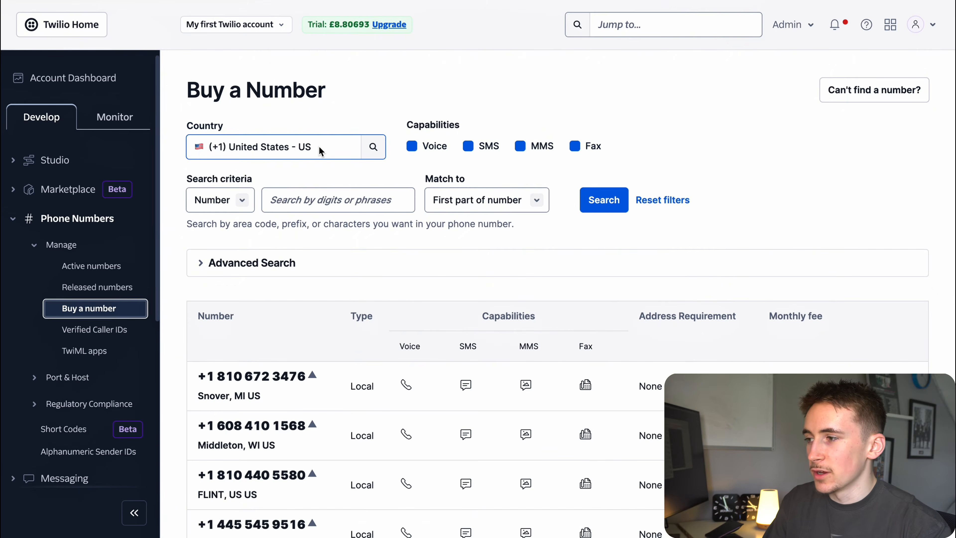
left_click(319, 150)
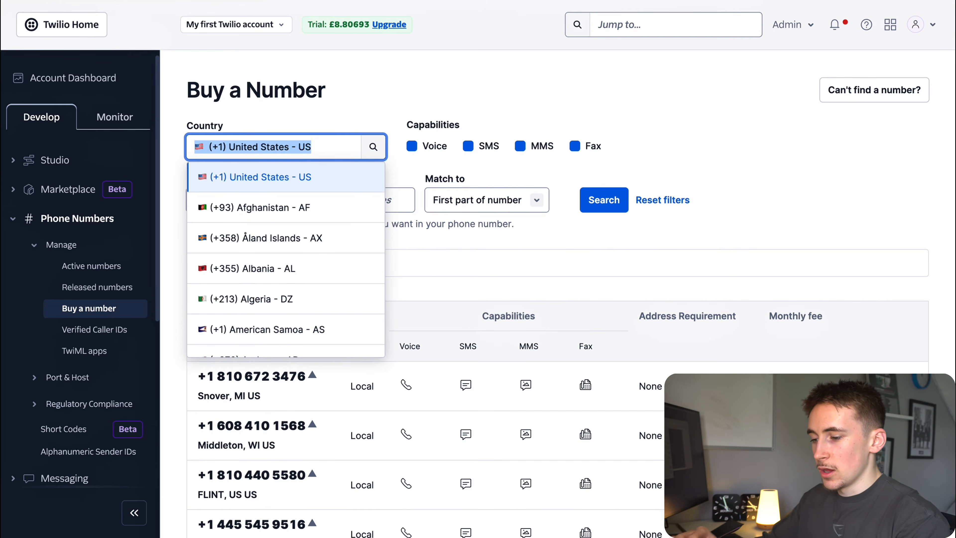
type("h")
key("BackSpace")
type("united")
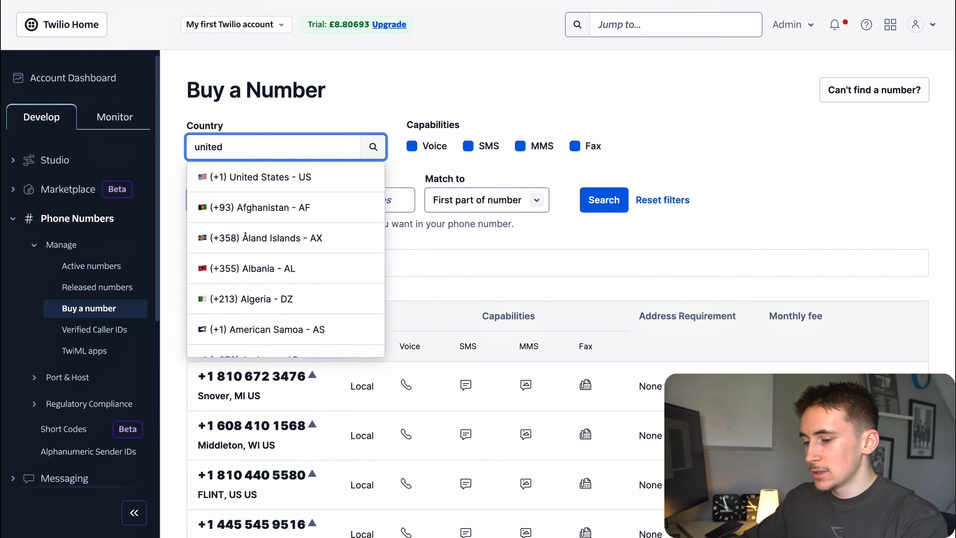
type(" kin")
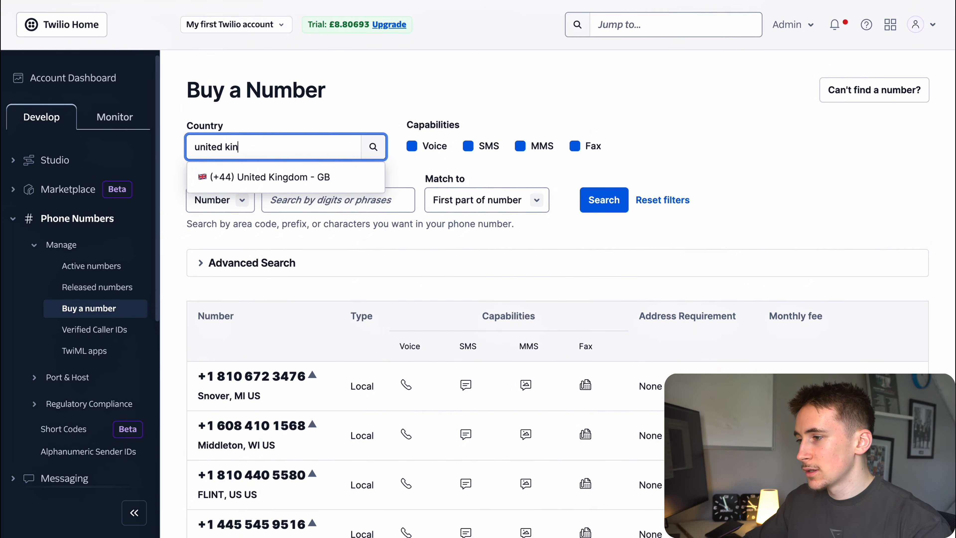
left_click(306, 178)
Restrict capabilities to SMS only and search for available UK numbers.
scroll(384, 226, "down", 2)
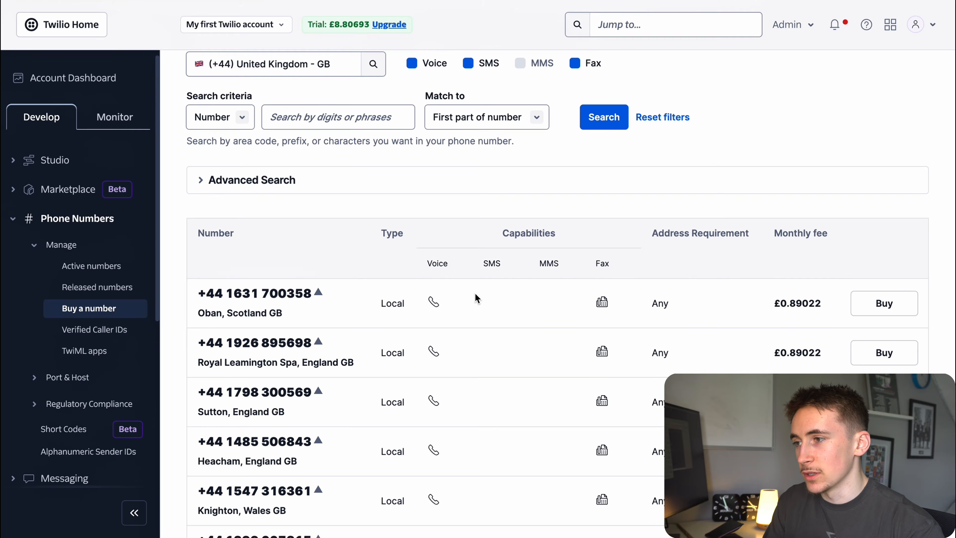
scroll(485, 282, "up", 1)
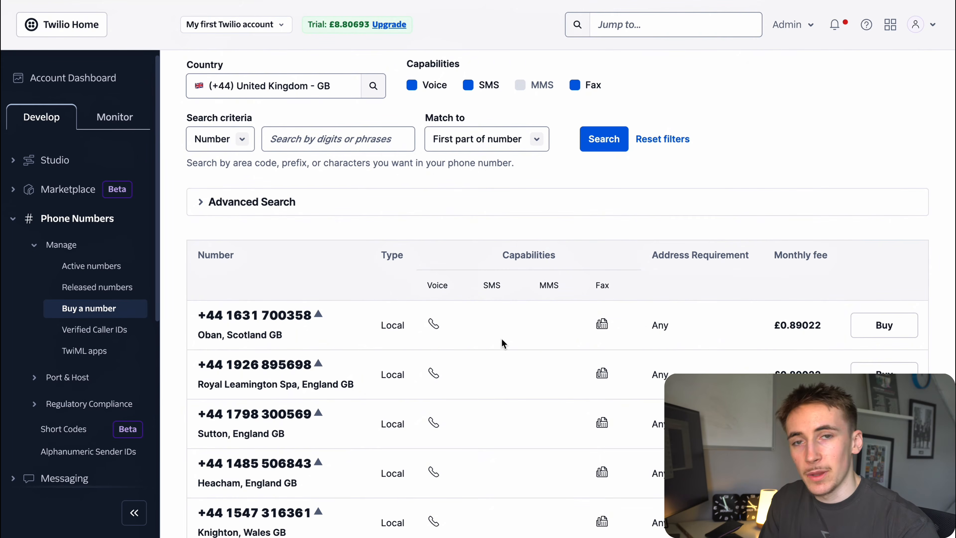
scroll(490, 333, "down", 2)
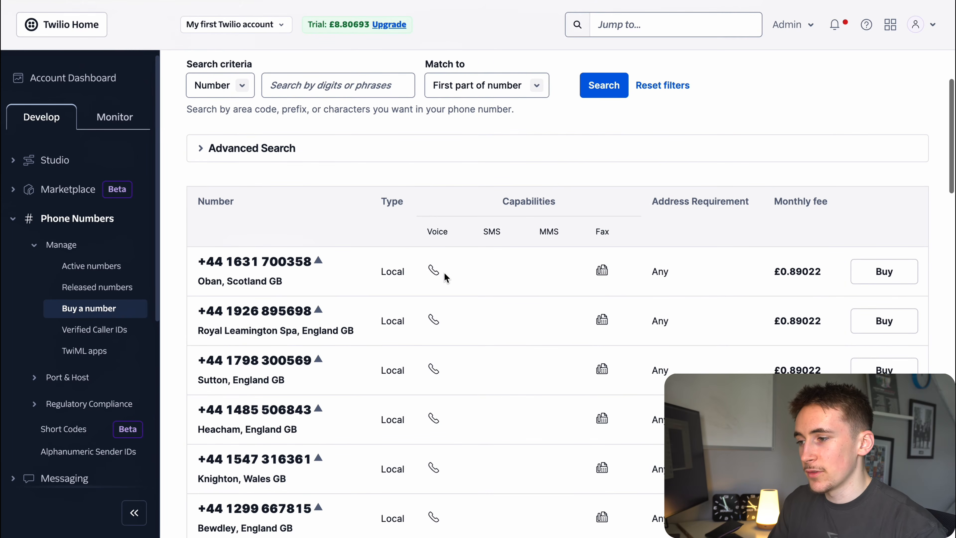
scroll(557, 268, "down", 10)
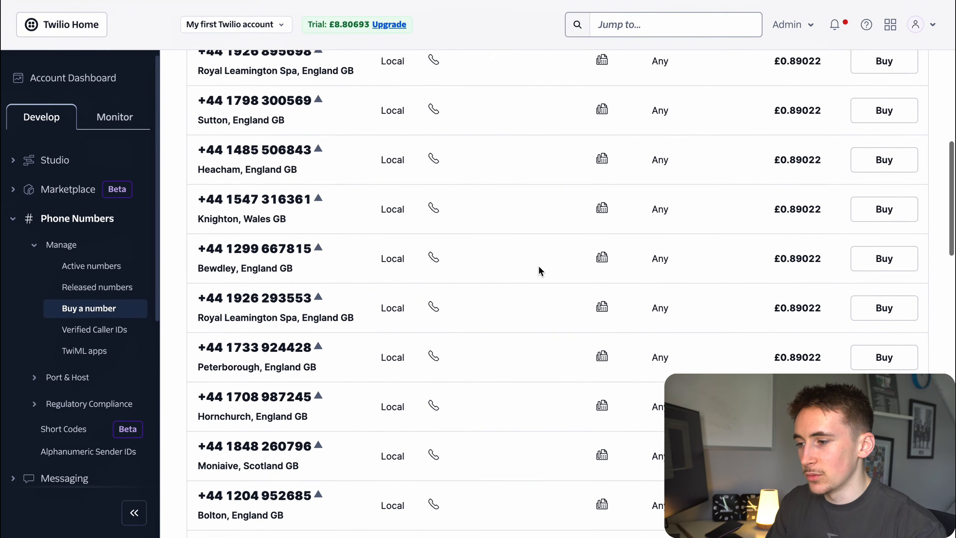
scroll(538, 266, "down", 20)
scroll(536, 270, "up", 20)
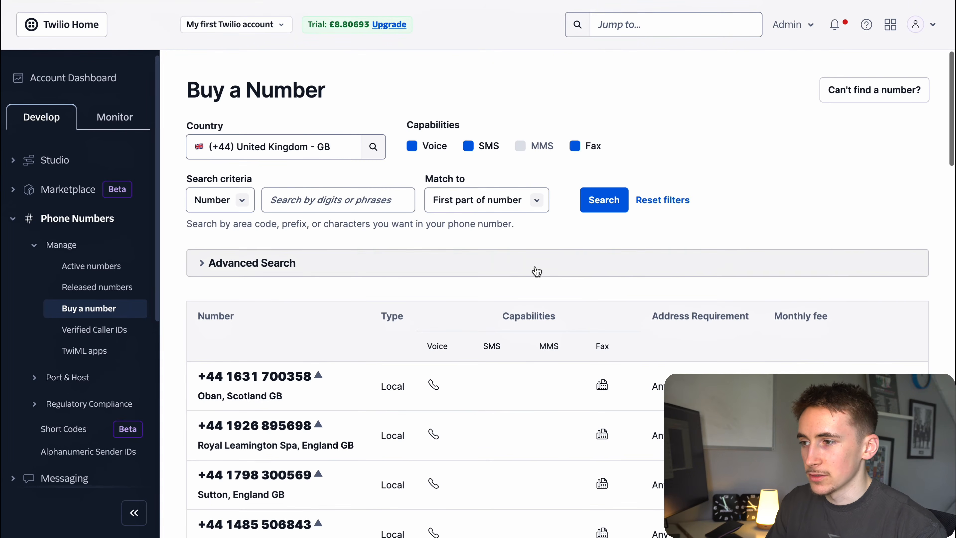
left_click(575, 146)
left_click(412, 146)
left_click(468, 146)
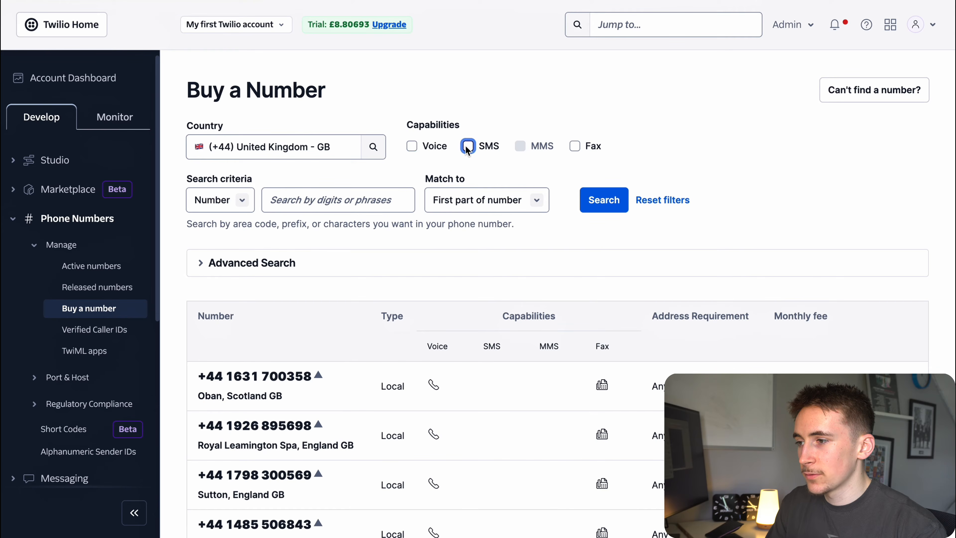
left_click(468, 146)
left_click(603, 200)
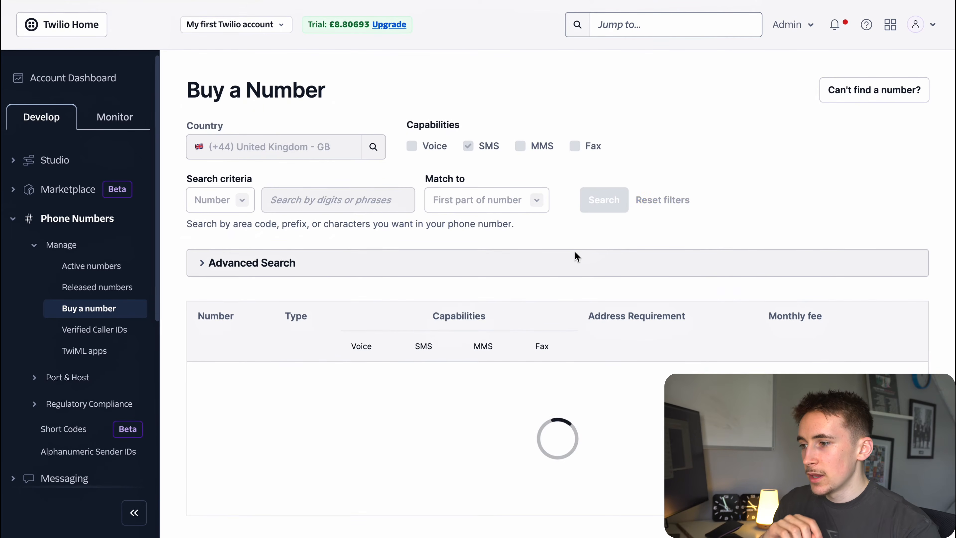
scroll(571, 262, "down", 3)
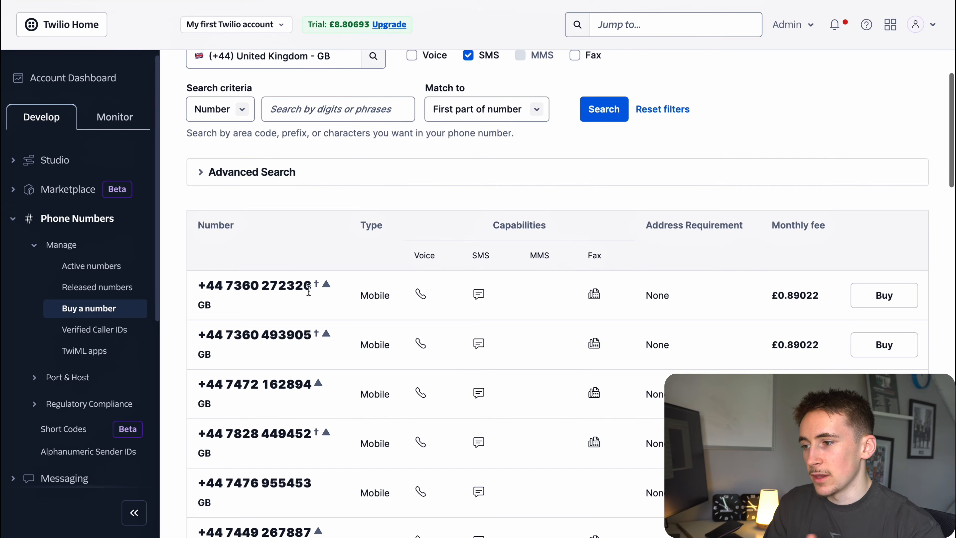
Start buying the first UK mobile number with an individual as its user.
left_click(871, 292)
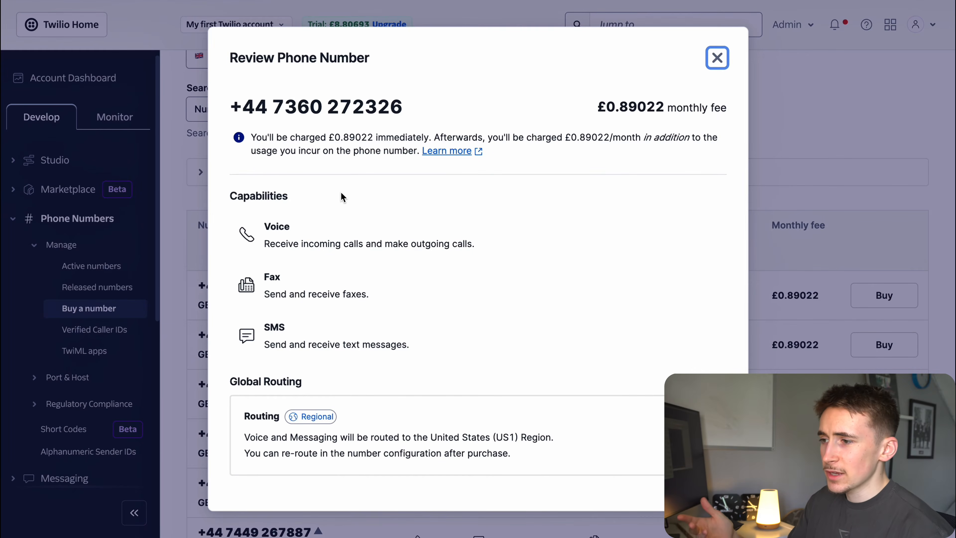
scroll(444, 247, "down", 3)
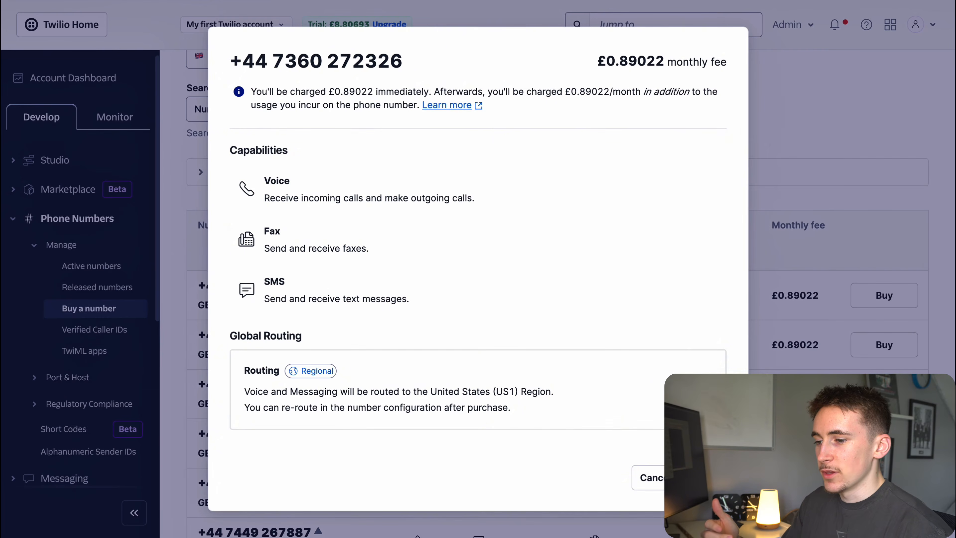
left_click(704, 478)
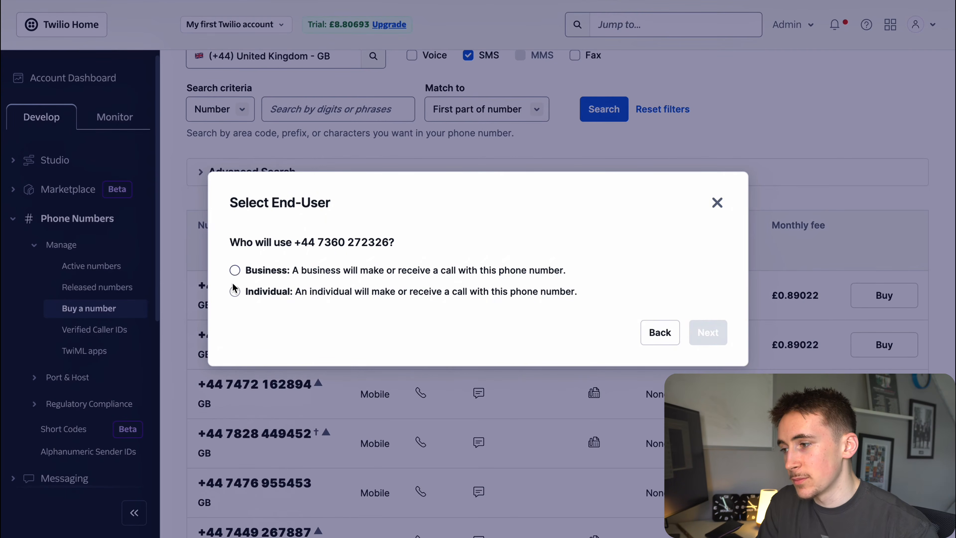
left_click(234, 293)
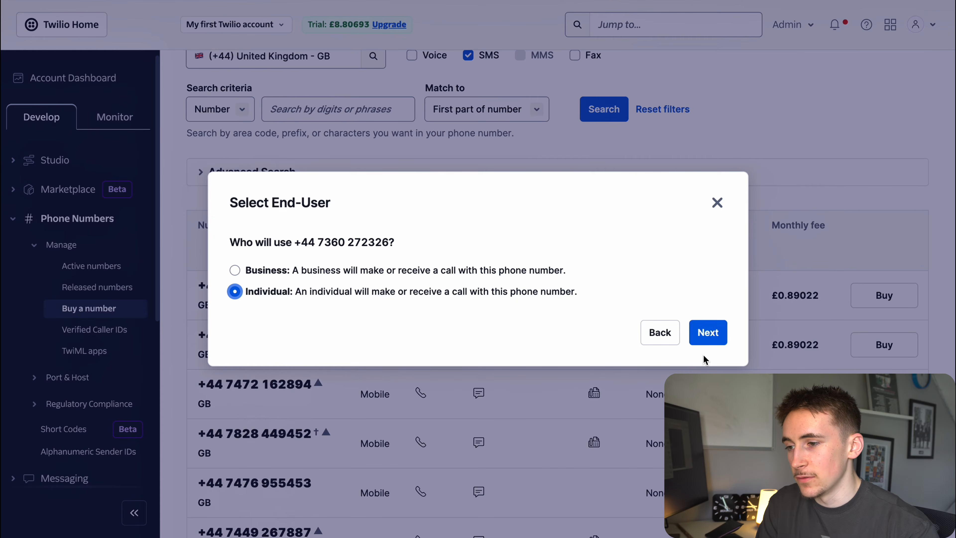
left_click(708, 332)
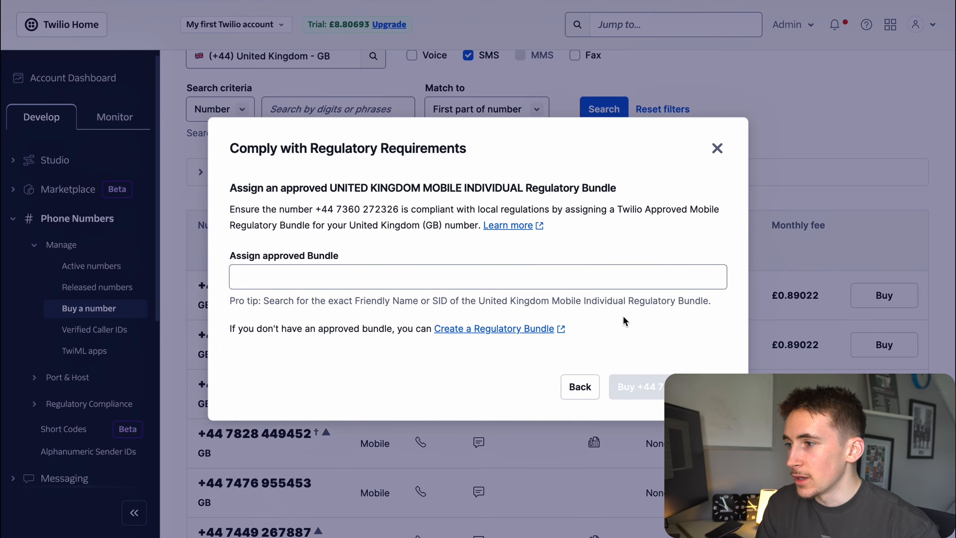
Start creating a new UK mobile individual regulatory bundle, then leave it unfinished.
left_click(483, 257)
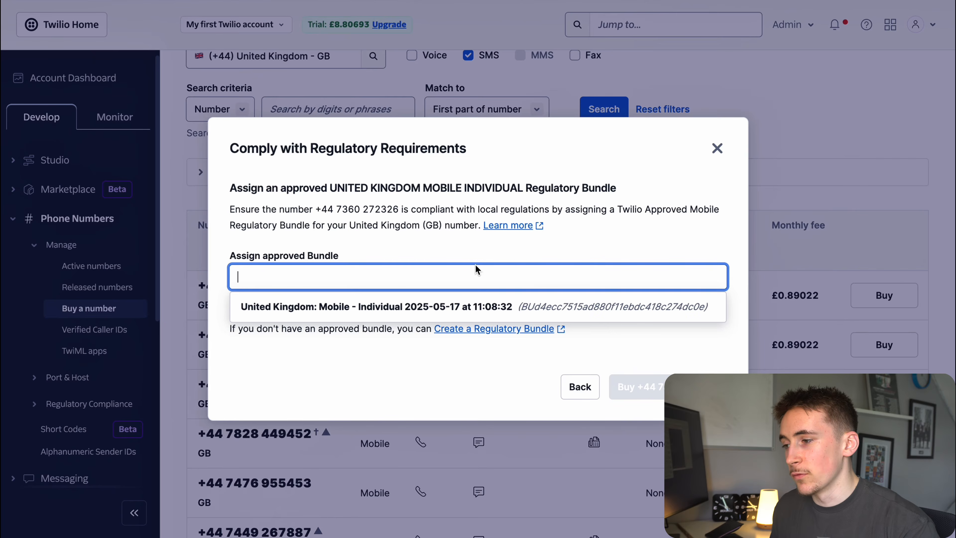
left_click(479, 353)
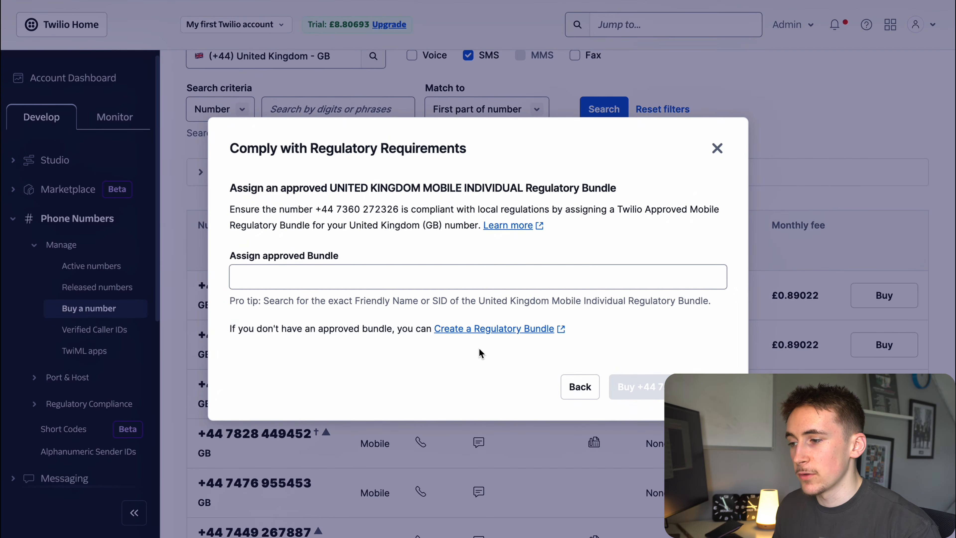
left_click(473, 329)
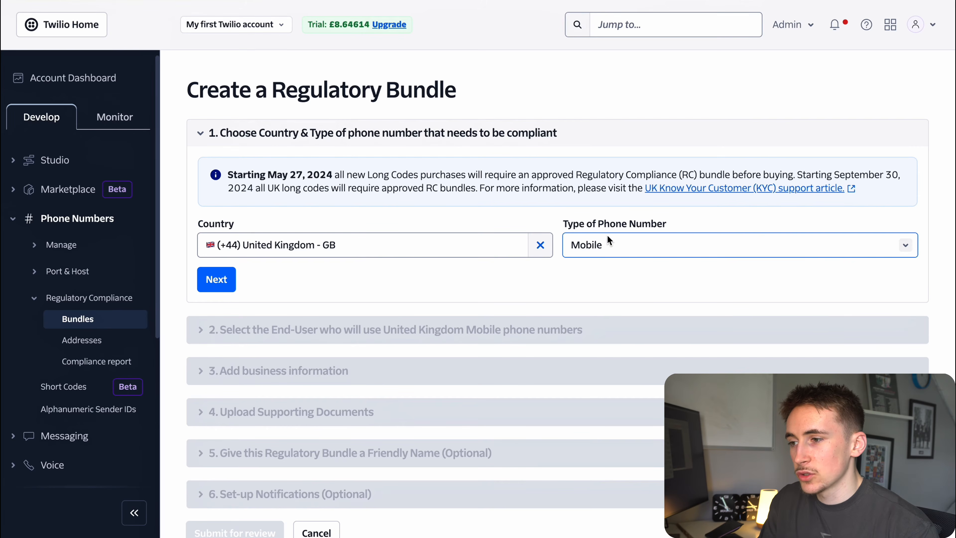
left_click(231, 278)
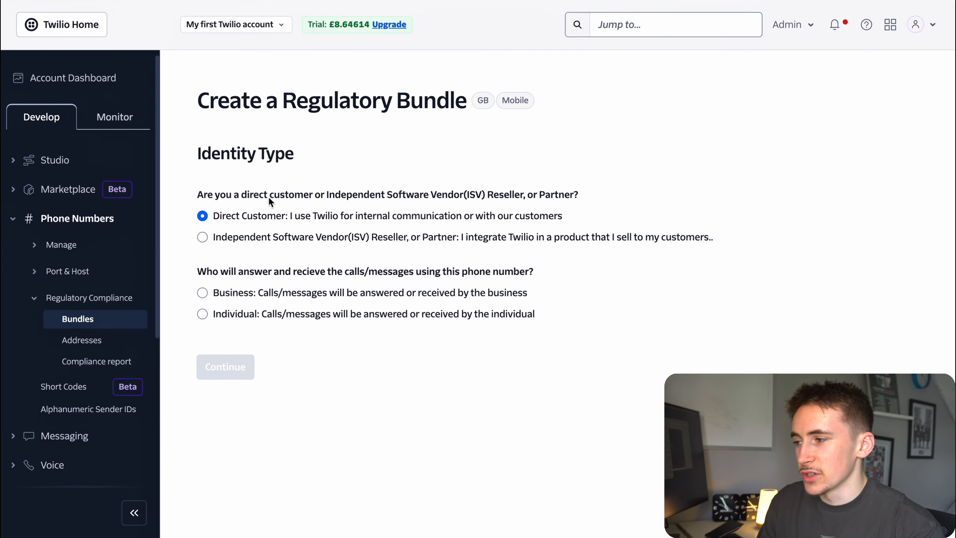
left_click(202, 314)
left_click(223, 366)
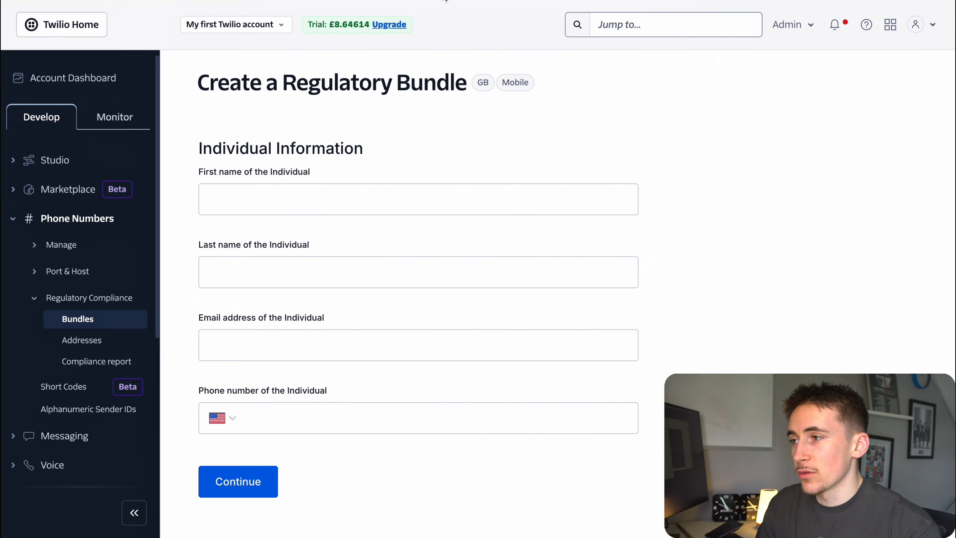
left_click(361, 1)
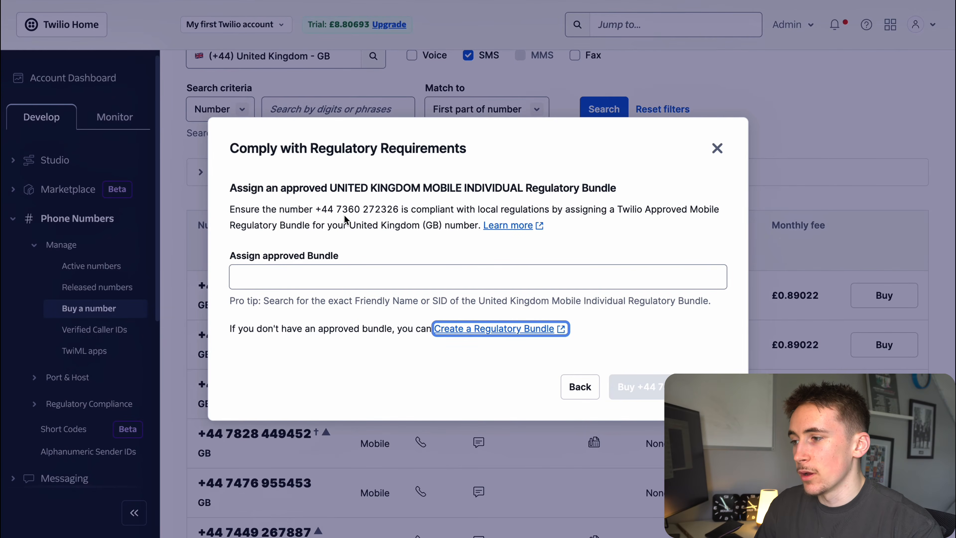
Pick the existing UK mobile individual bundle, close the dialog and open Active numbers.
left_click_drag(321, 210, 393, 210)
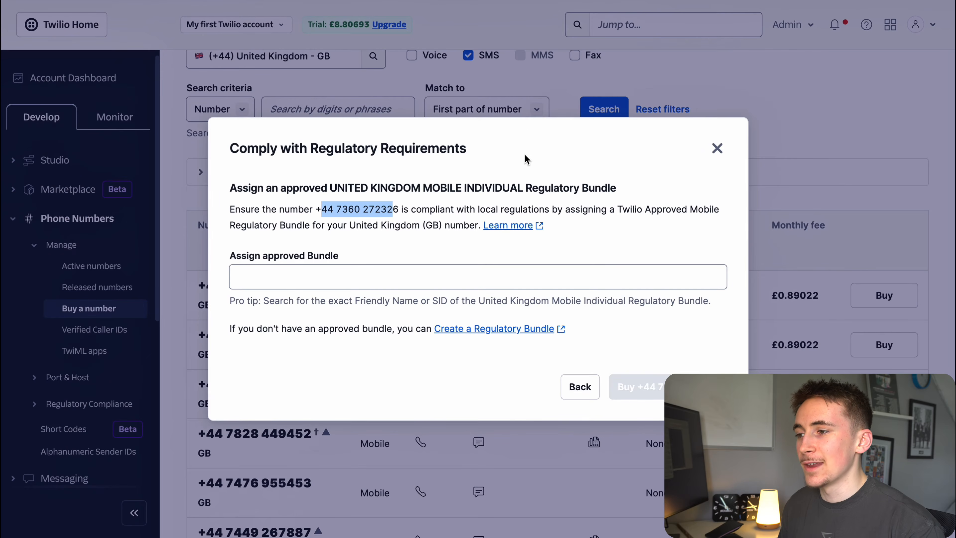
left_click(534, 158)
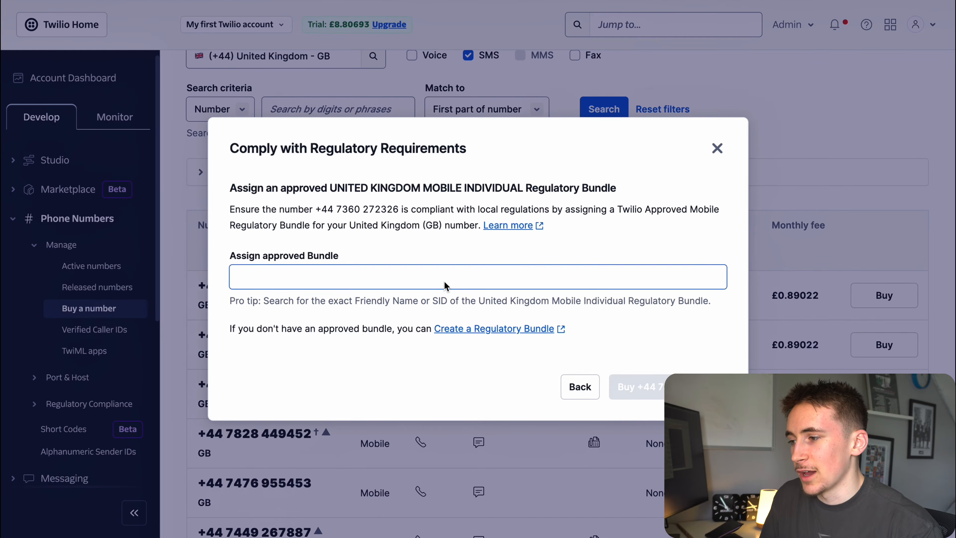
left_click(427, 272)
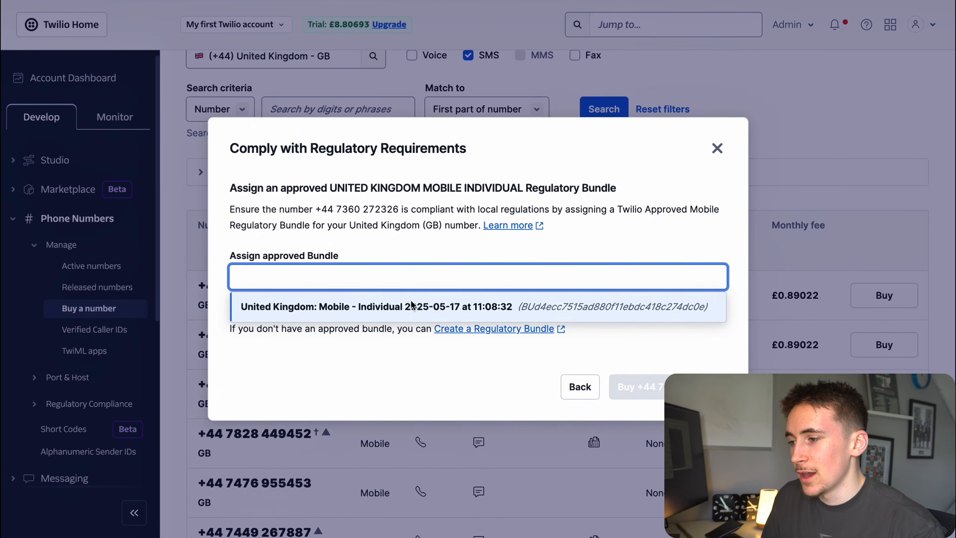
left_click(410, 305)
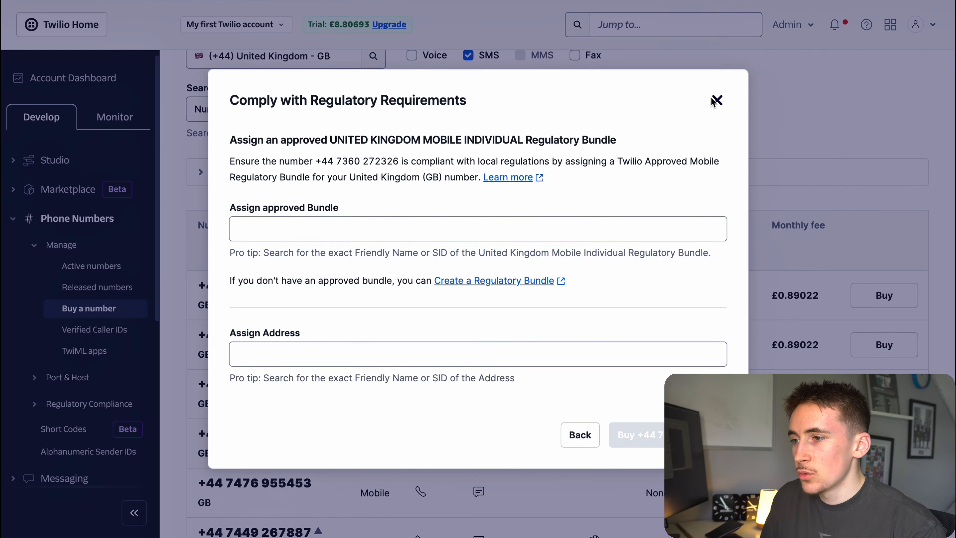
left_click(717, 100)
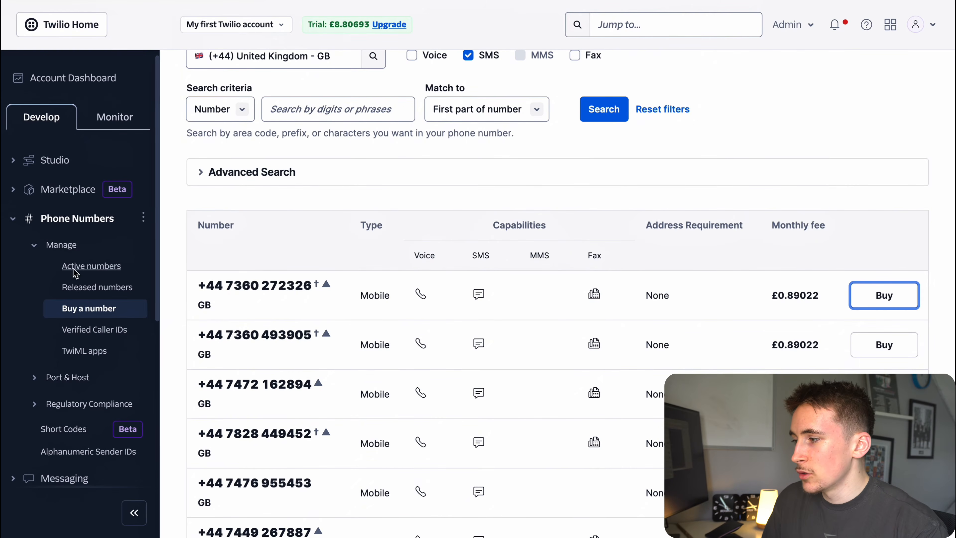
left_click(90, 266)
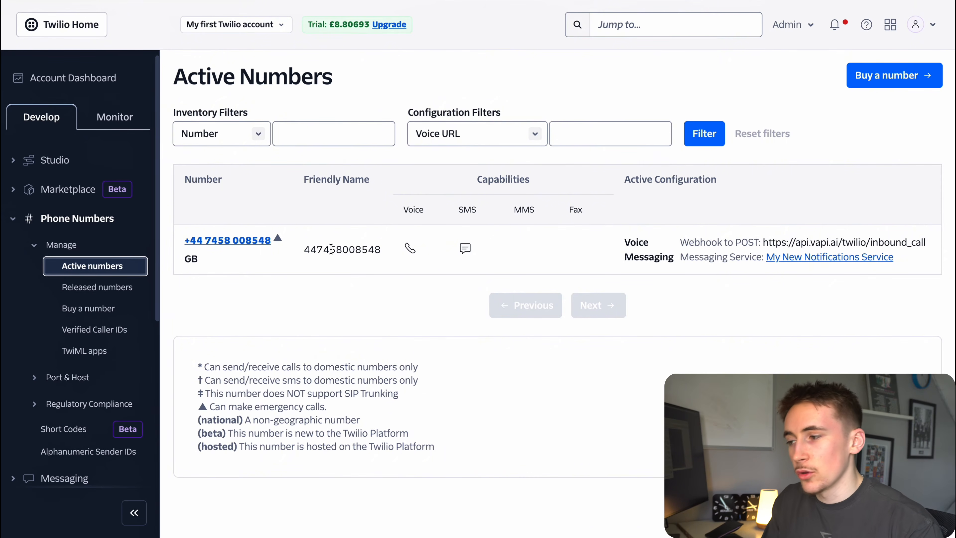
Open the active UK number and inspect its 'A message comes in' webhook URL.
left_click(238, 241)
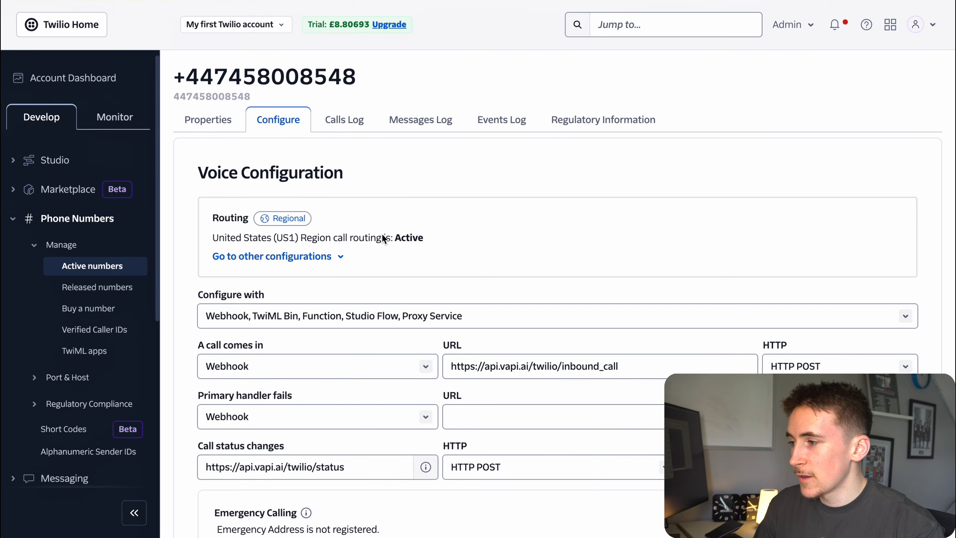
scroll(416, 252, "down", 1)
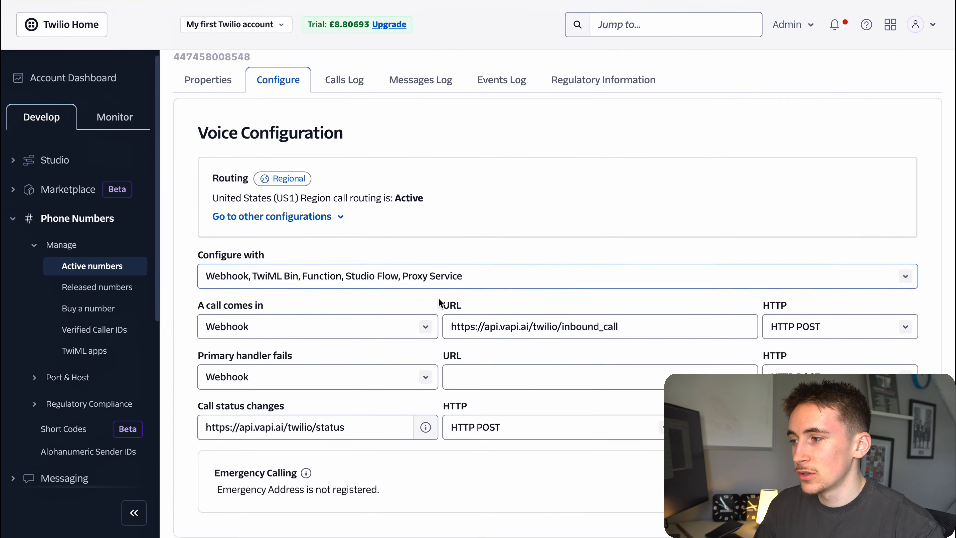
scroll(422, 285, "down", 10)
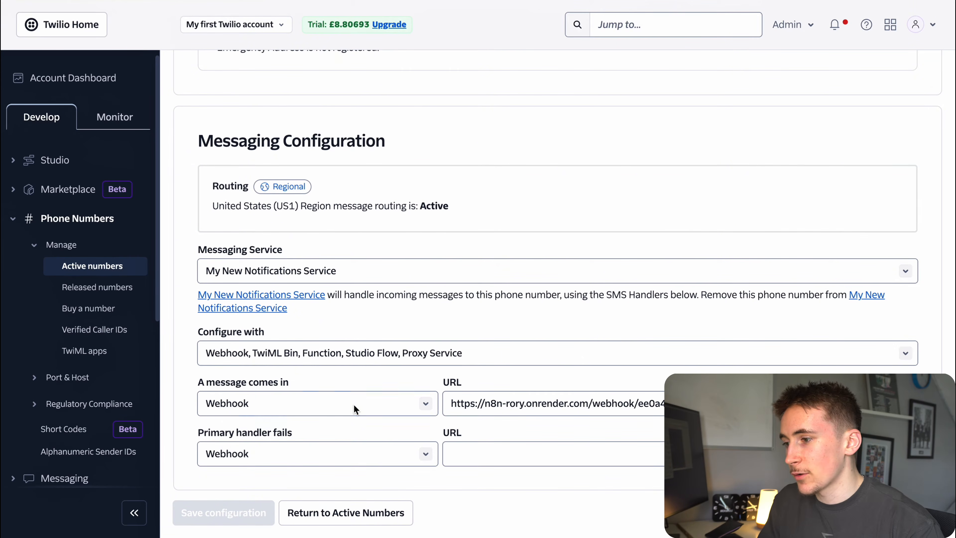
left_click_drag(212, 383, 298, 388)
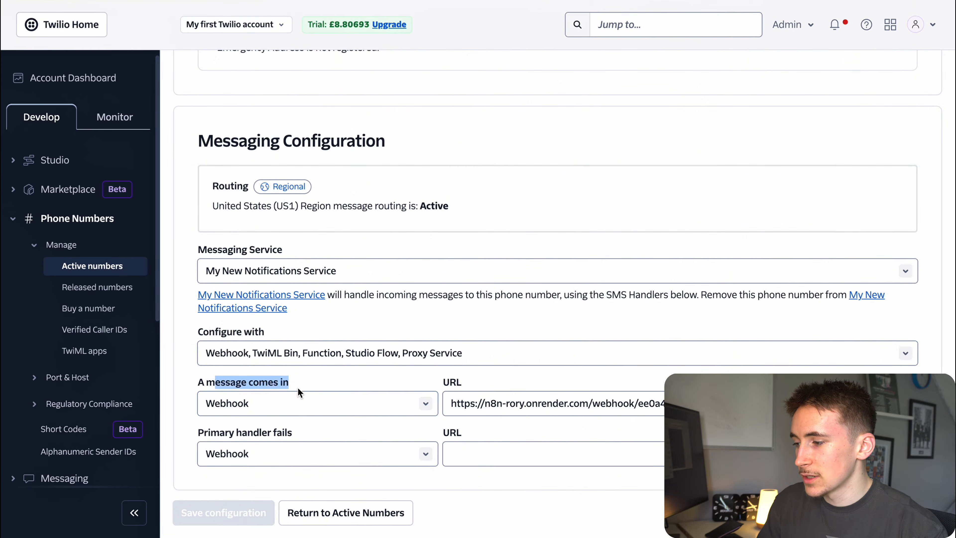
left_click(305, 386)
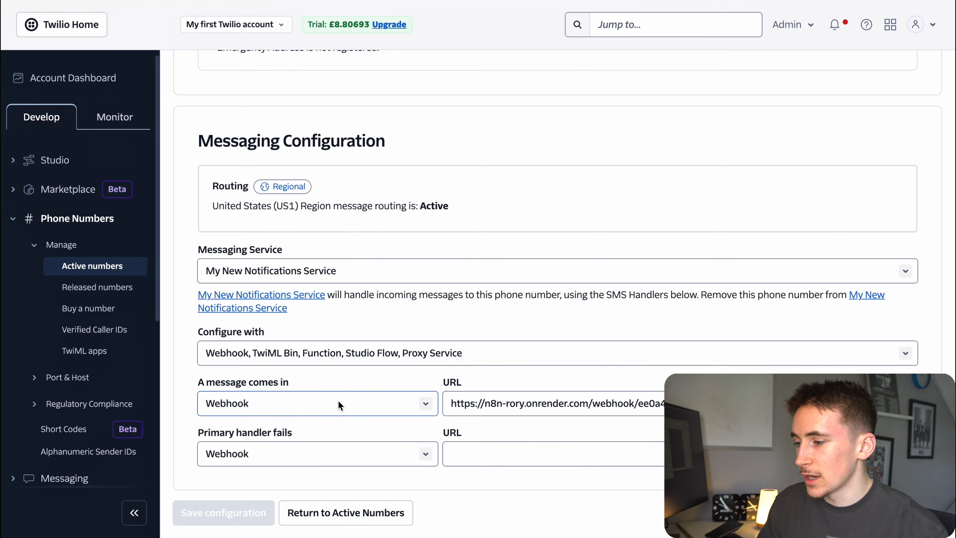
triple_click(500, 401)
left_click(502, 373)
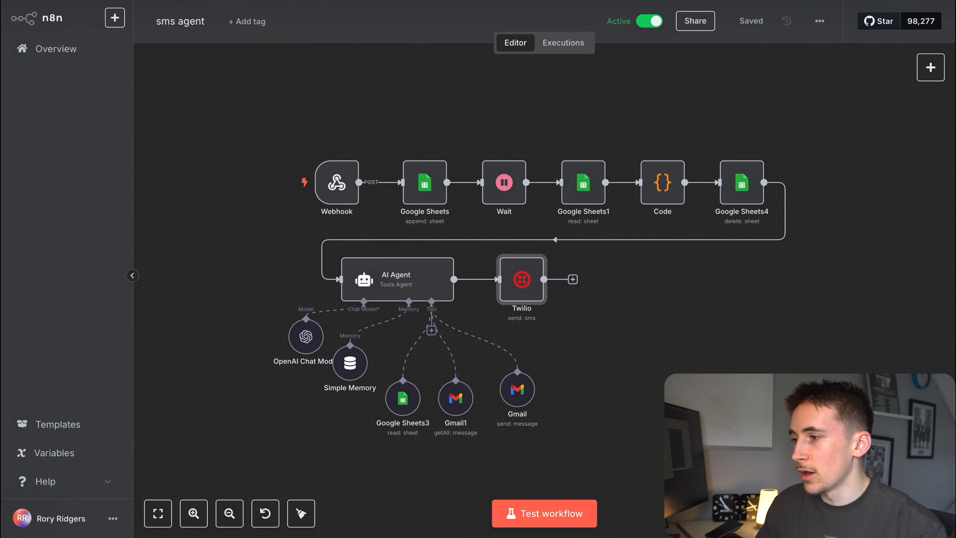
Paste the Webhook node's test URL into Twilio's 'A message comes in' field and save.
double_click(339, 180)
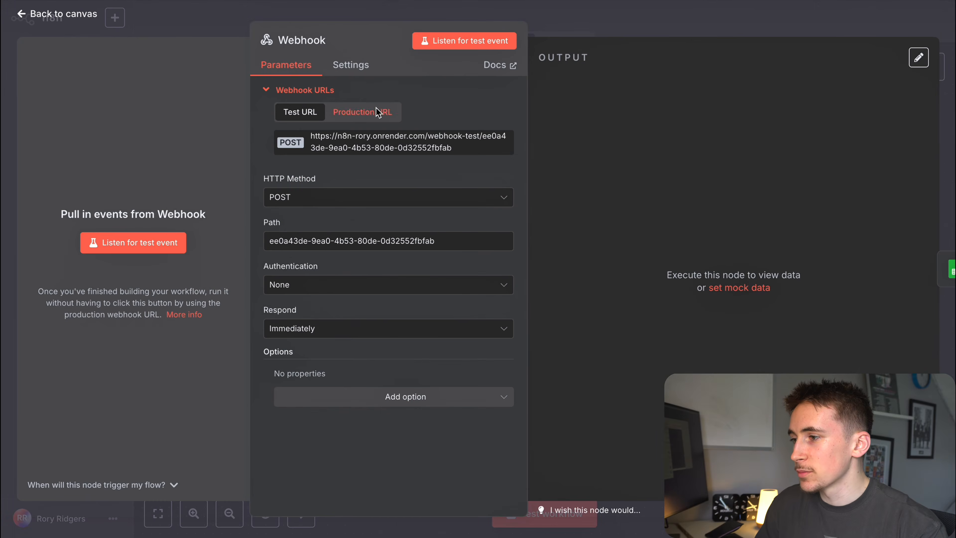
left_click(377, 113)
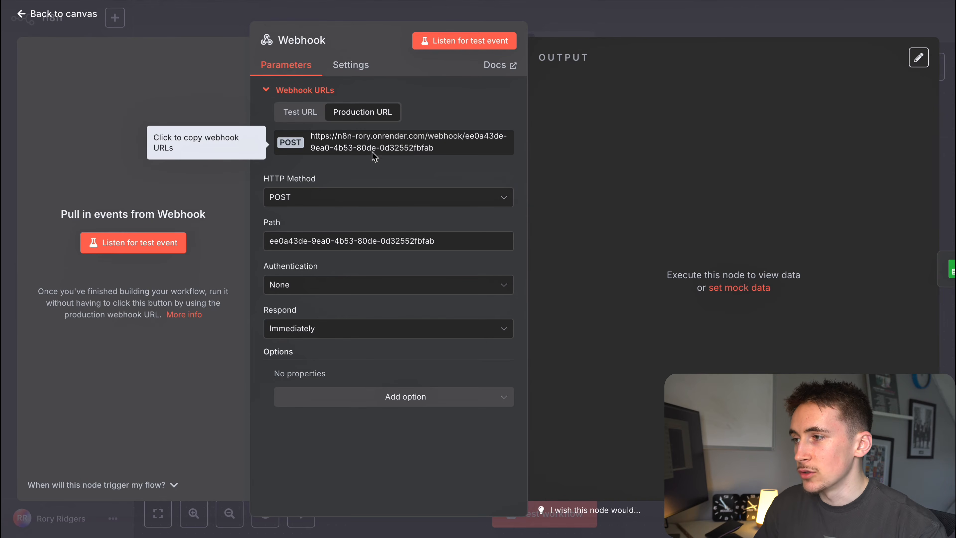
key("ctrl+Tab")
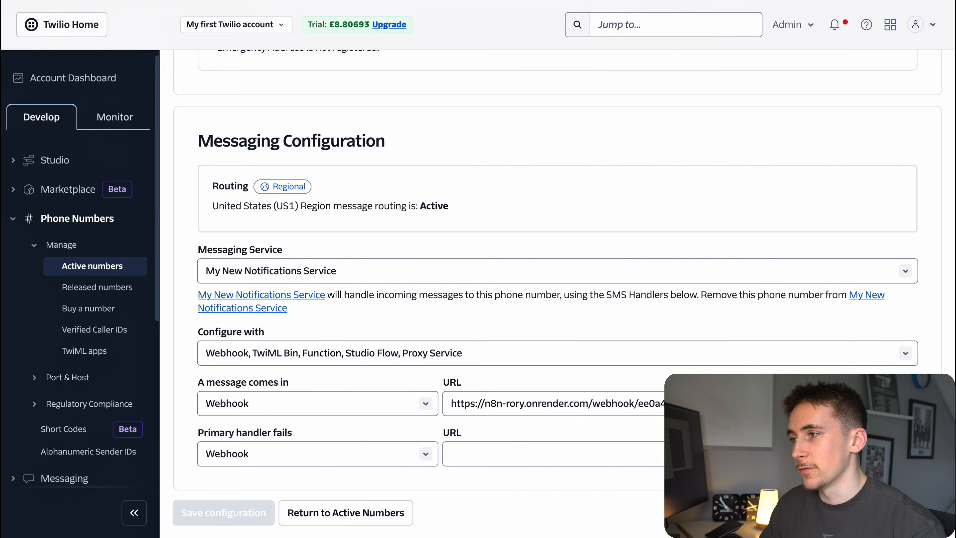
key("ctrl+shift+Tab")
left_click(300, 112)
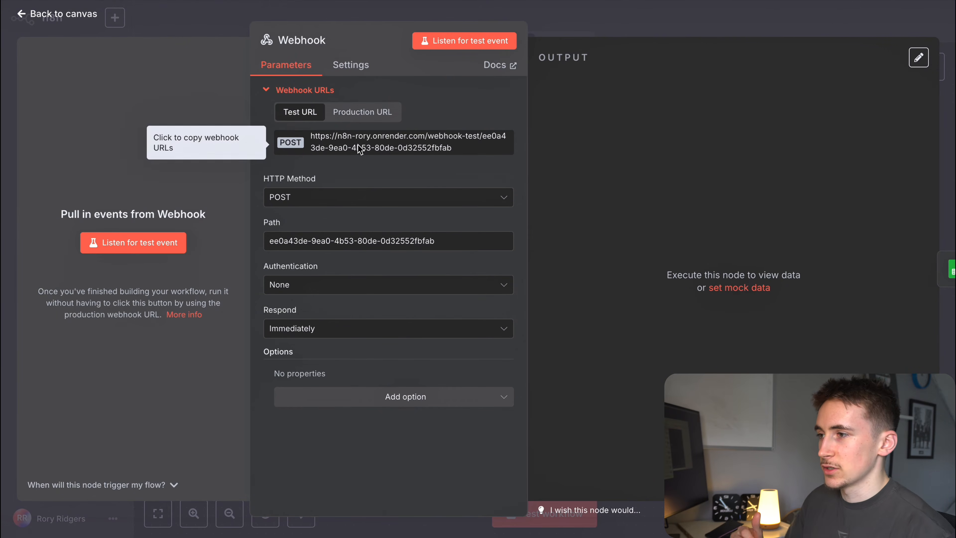
key("ctrl+Tab")
triple_click(540, 397)
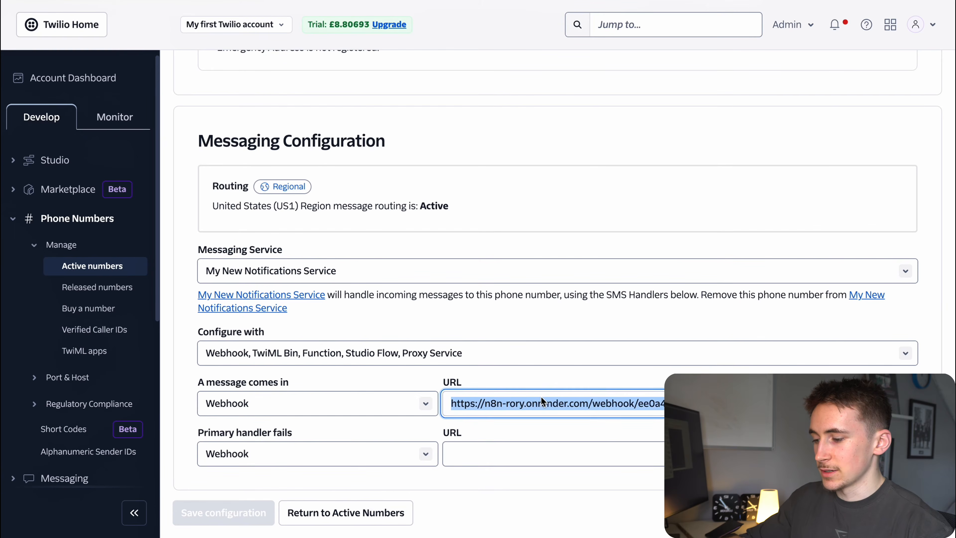
key("ctrl+v")
key("Return")
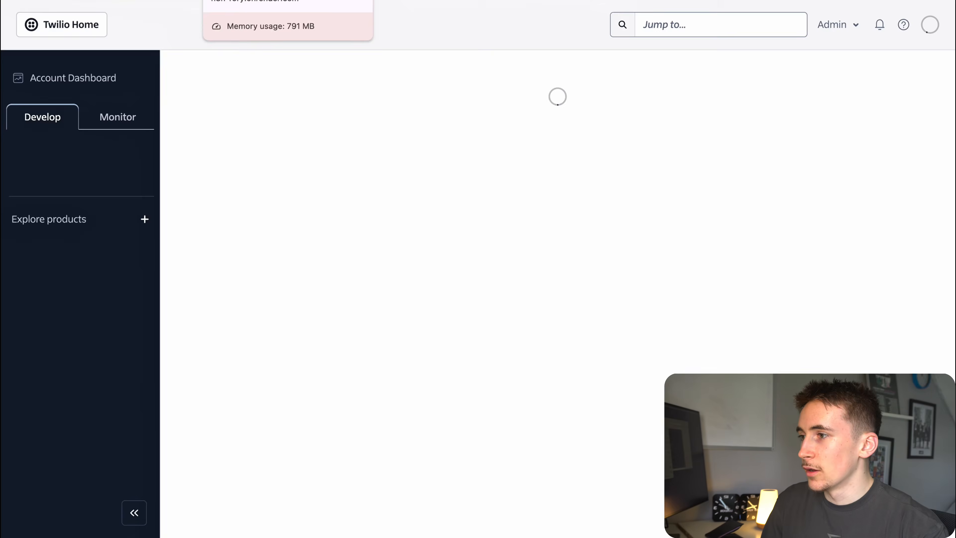
Close the Webhook panel and start a test run waiting for the trigger event.
left_click(245, 1)
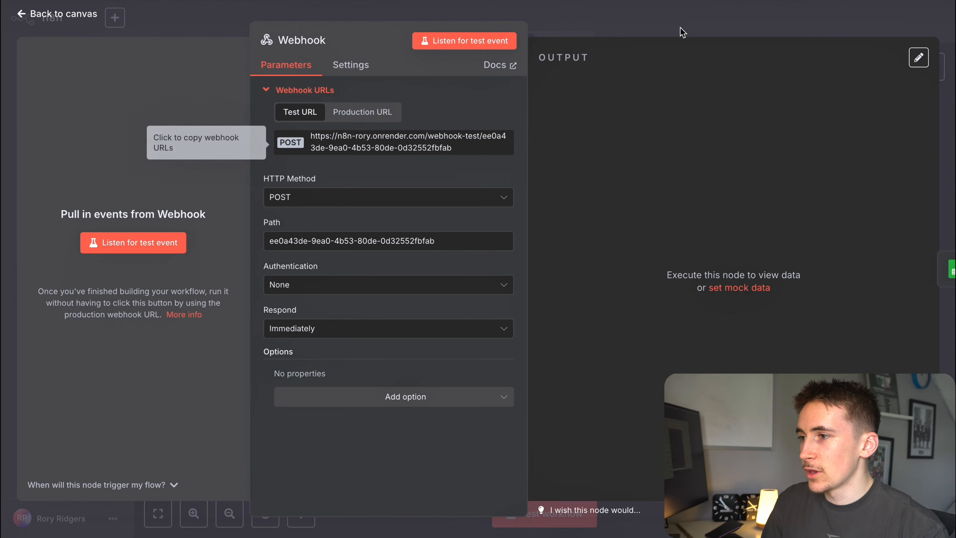
left_click(637, 20)
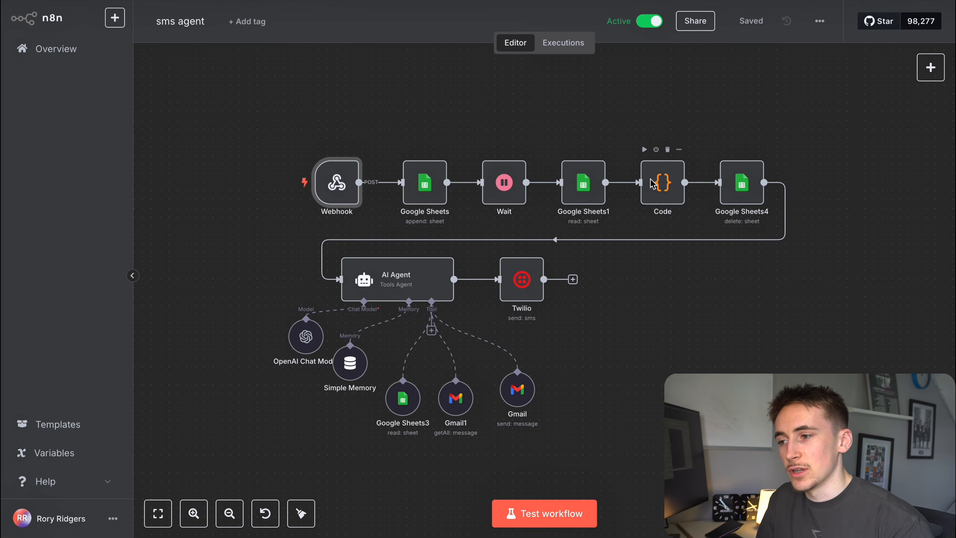
left_click(655, 297)
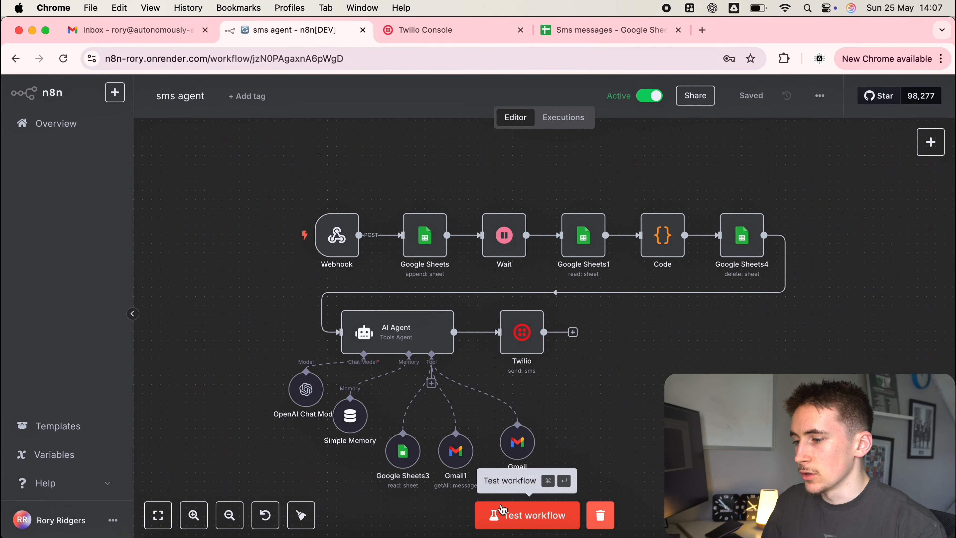
left_click(503, 527)
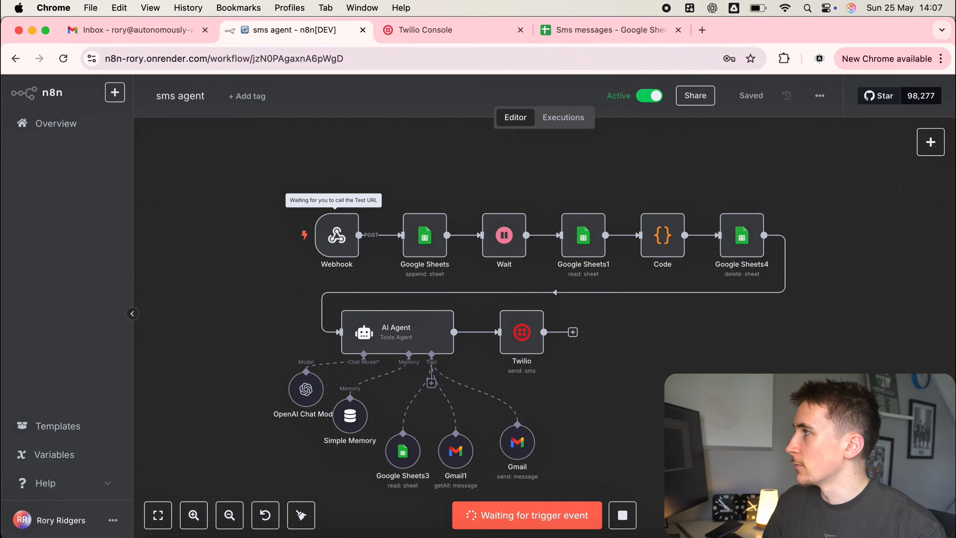
left_click_drag(1, 396, 700, 55)
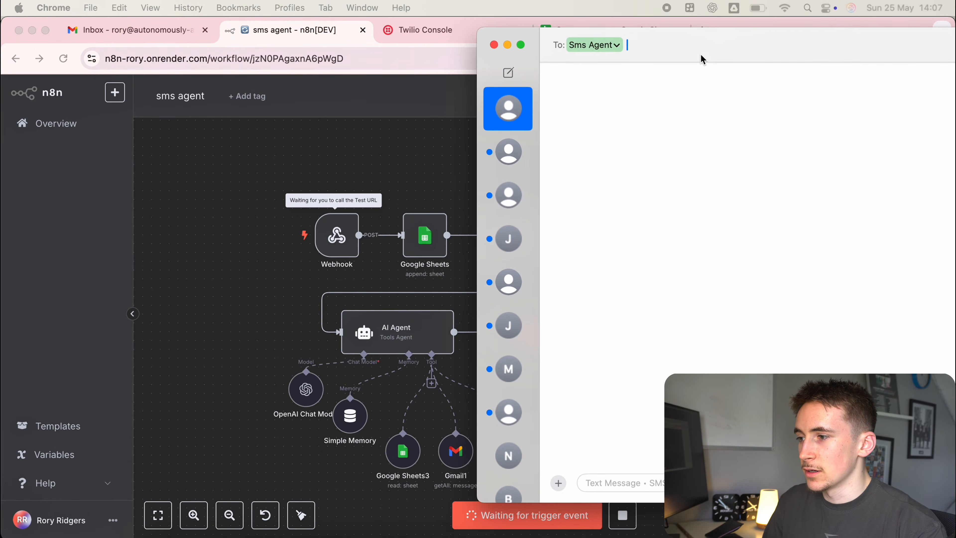
Text 'hey' to Sms Agent in Messages, then move the window to reveal the workflow.
left_click(701, 56)
left_click(615, 487)
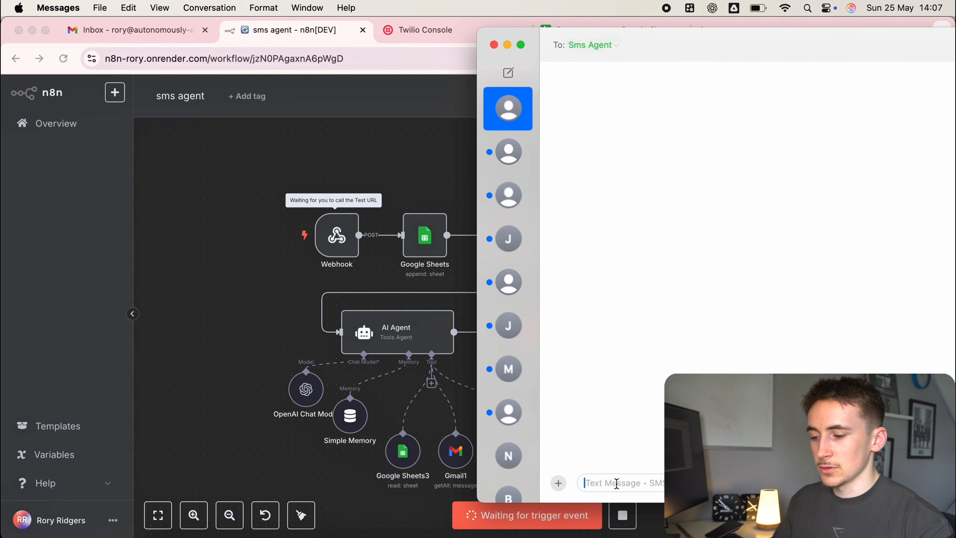
type("hey")
key("Return")
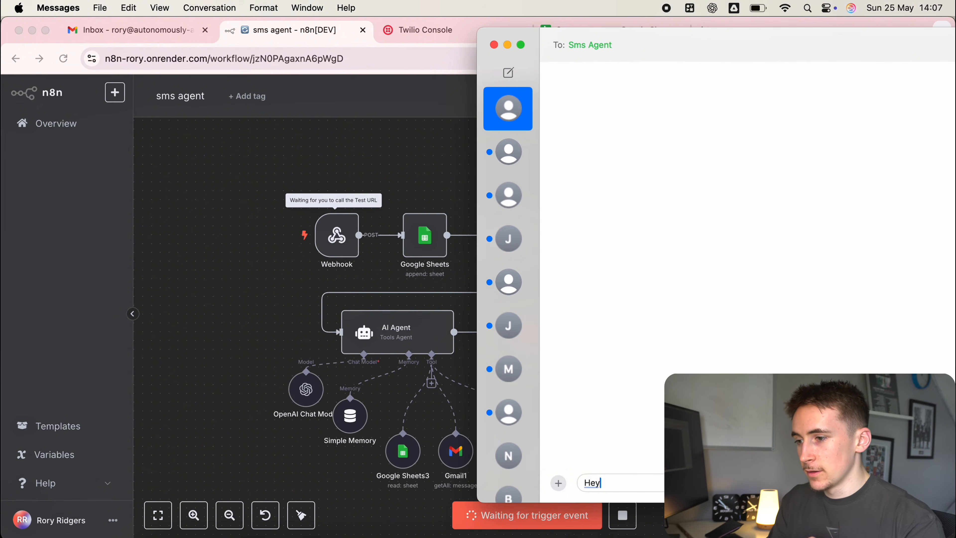
left_click_drag(641, 54, 312, 52)
left_click_drag(203, 38, 448, 166)
left_click_drag(484, 187, 52, 133)
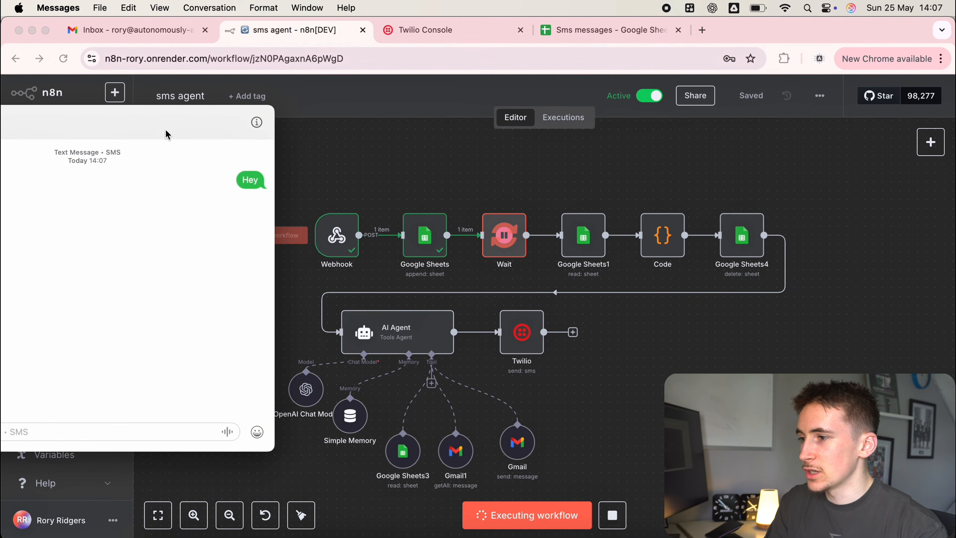
Watch the run complete, checking the Sms messages sheet row and the AI reply in Messages.
left_click_drag(173, 131, 191, 125)
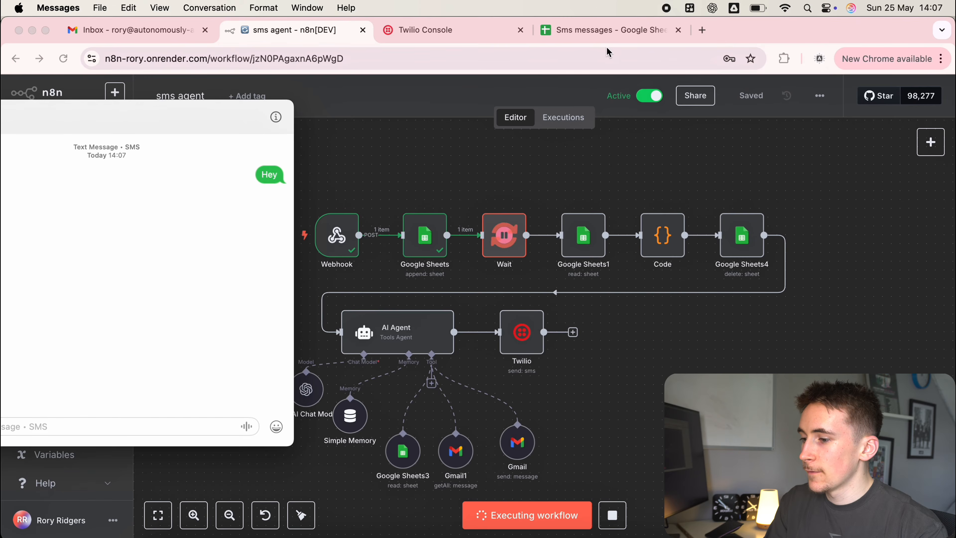
left_click(617, 32)
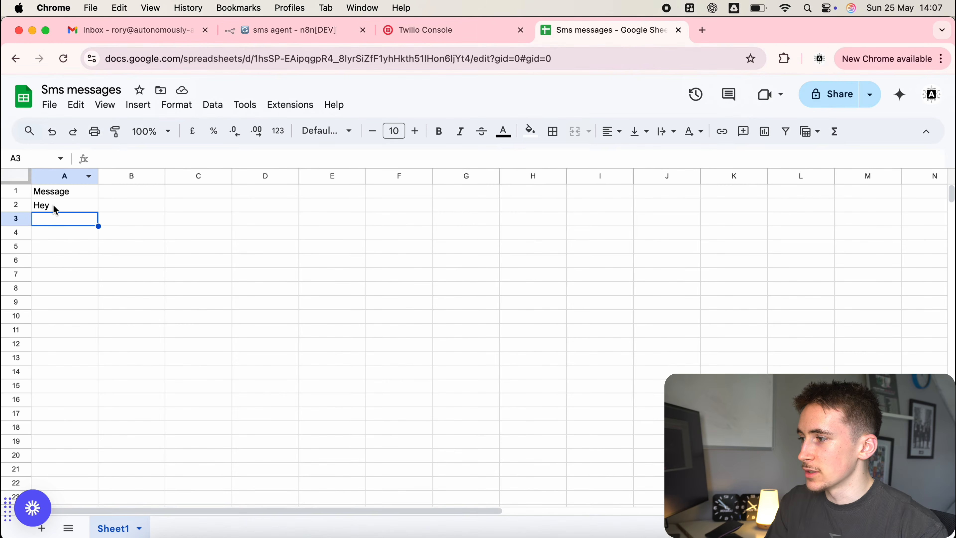
left_click(298, 30)
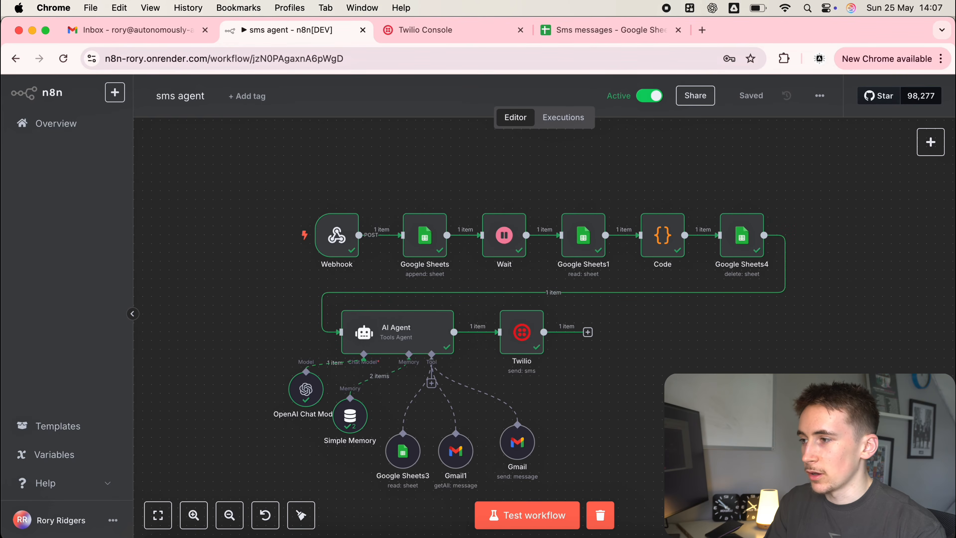
key("super+Tab")
left_click_drag(176, 126, 378, 90)
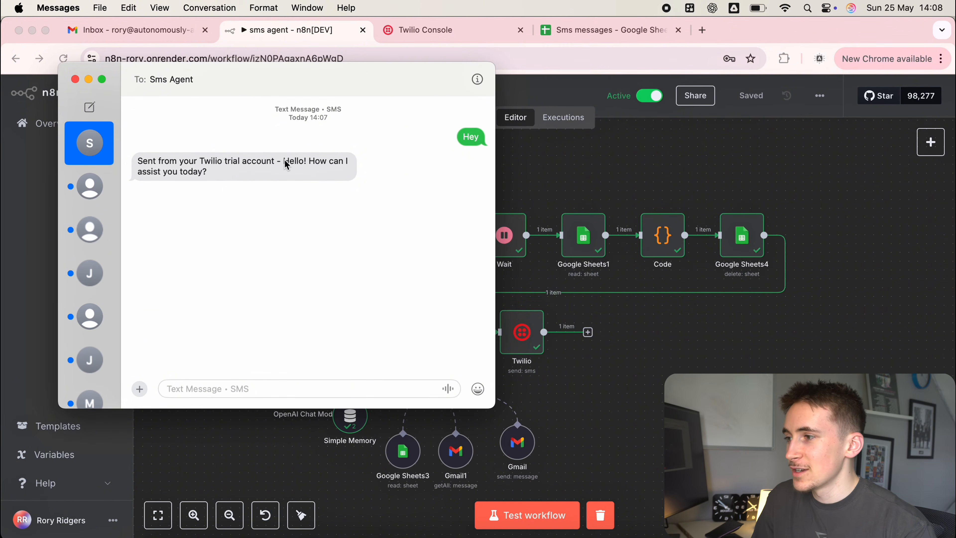
left_click_drag(285, 163, 310, 172)
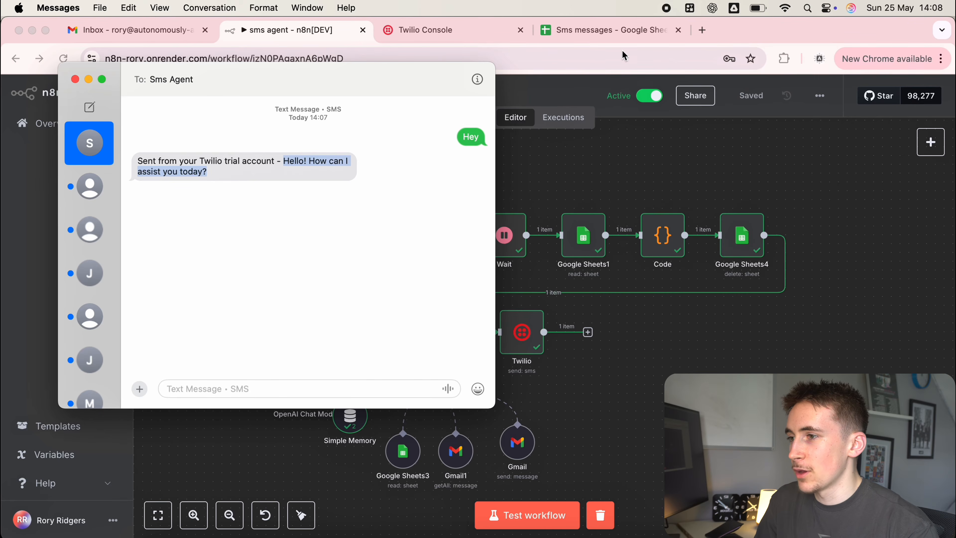
left_click(601, 33)
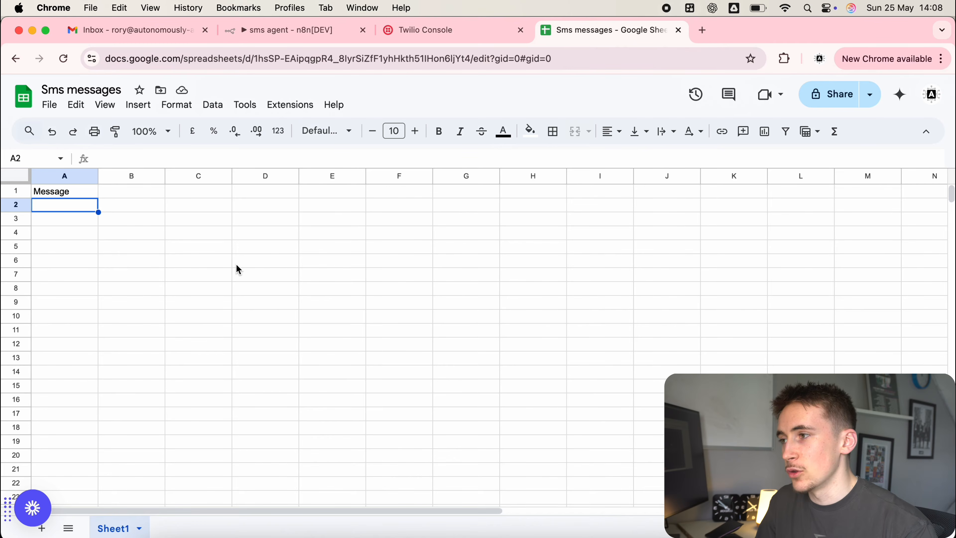
left_click(268, 31)
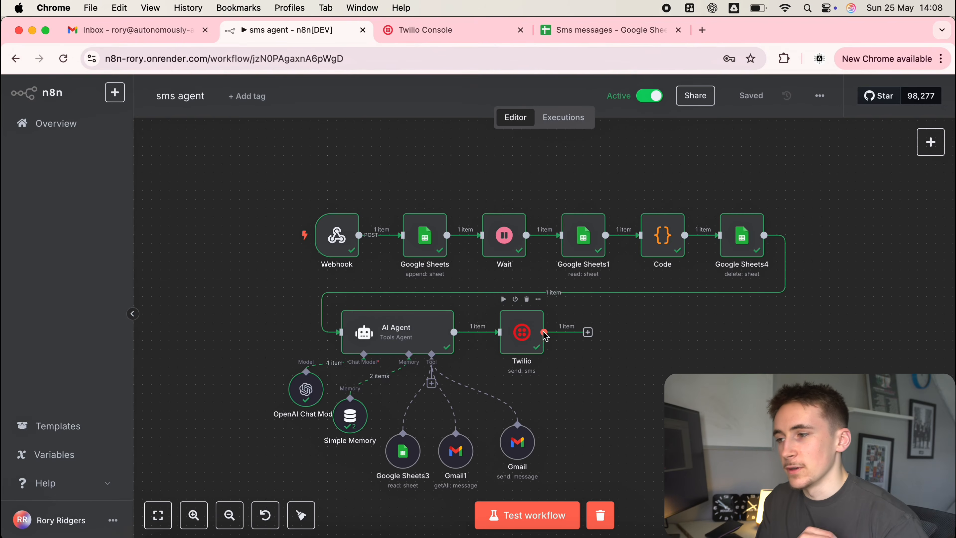
double_click(343, 253)
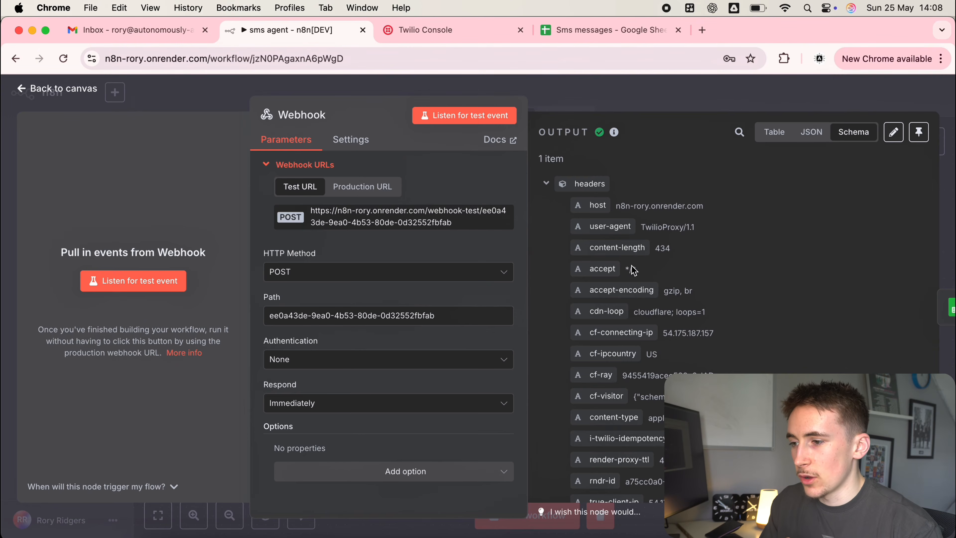
scroll(633, 270, "down", 10)
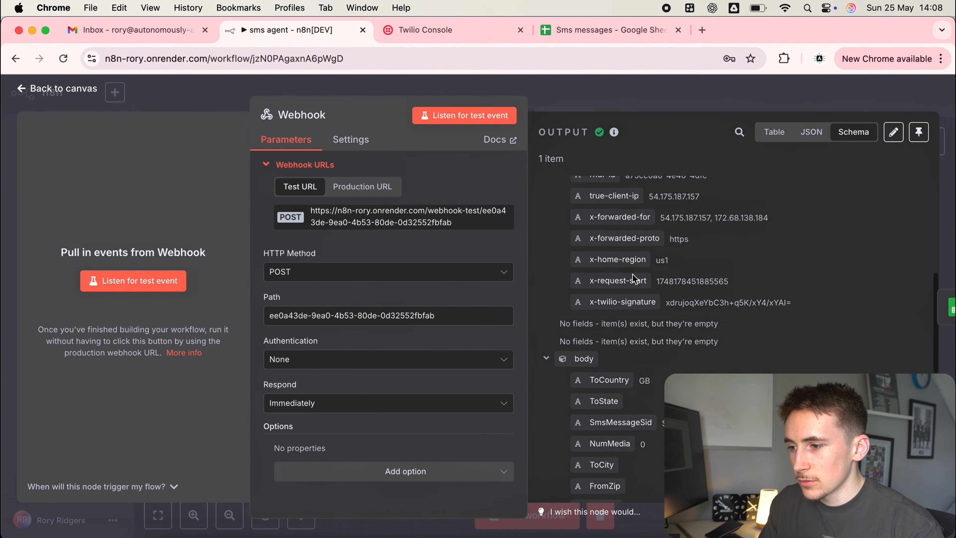
scroll(635, 280, "down", 6)
scroll(659, 325, "up", 5)
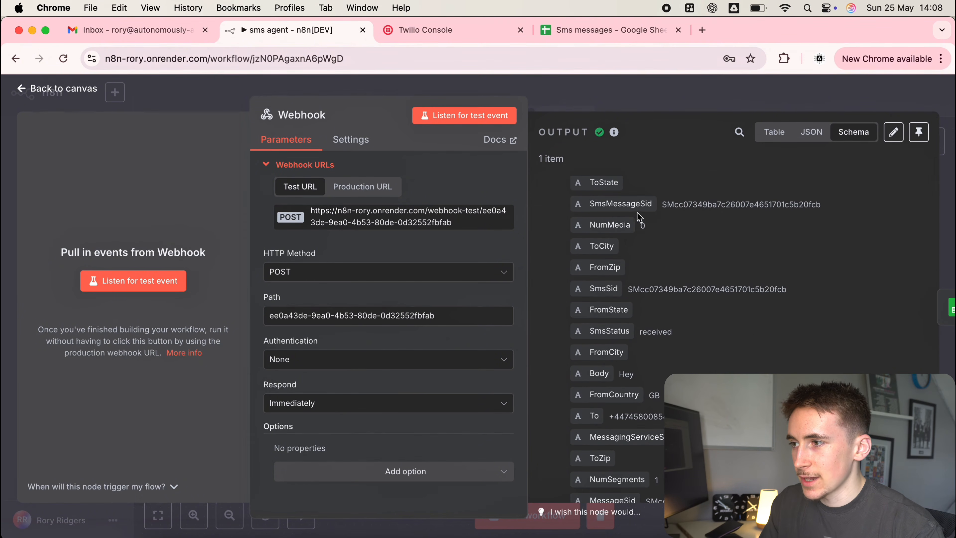
left_click(627, 105)
double_click(424, 232)
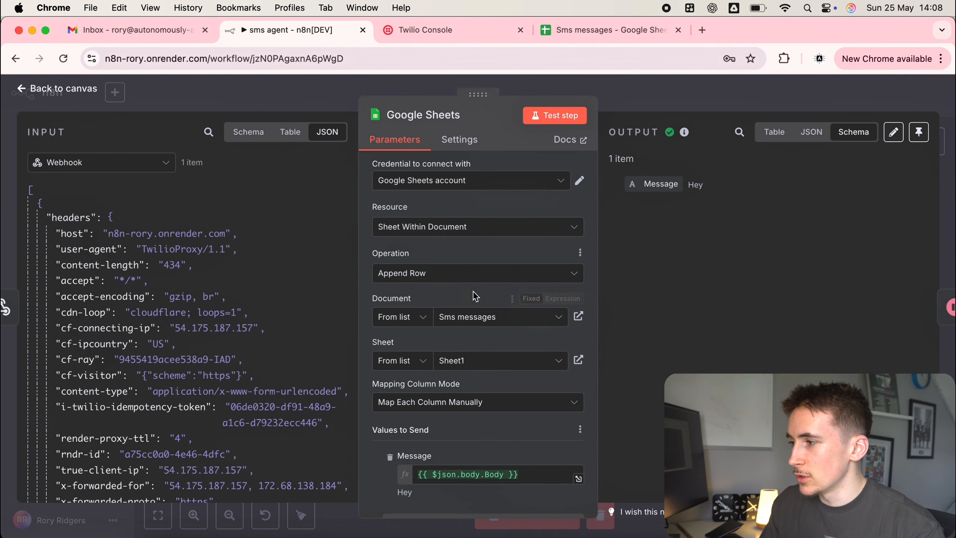
left_click(289, 133)
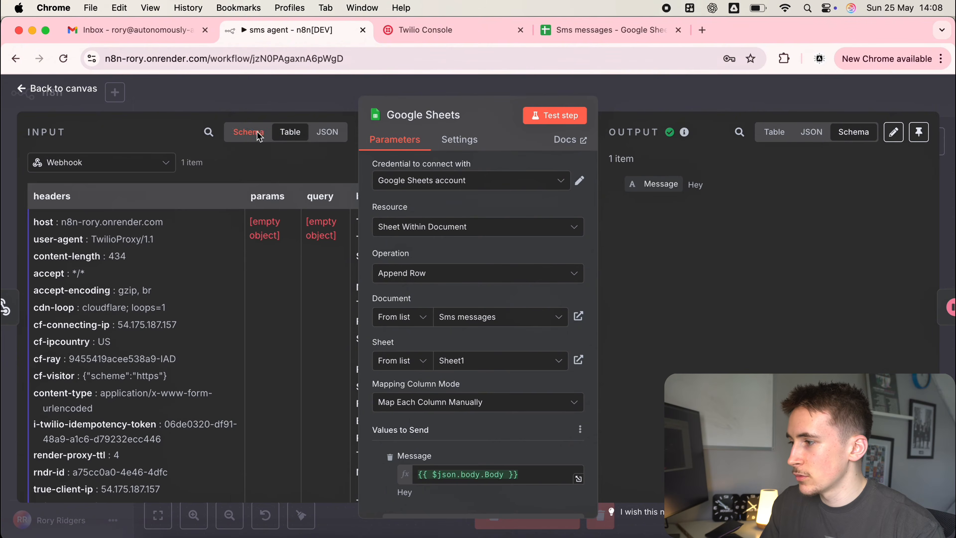
left_click(249, 132)
scroll(124, 302, "down", 10)
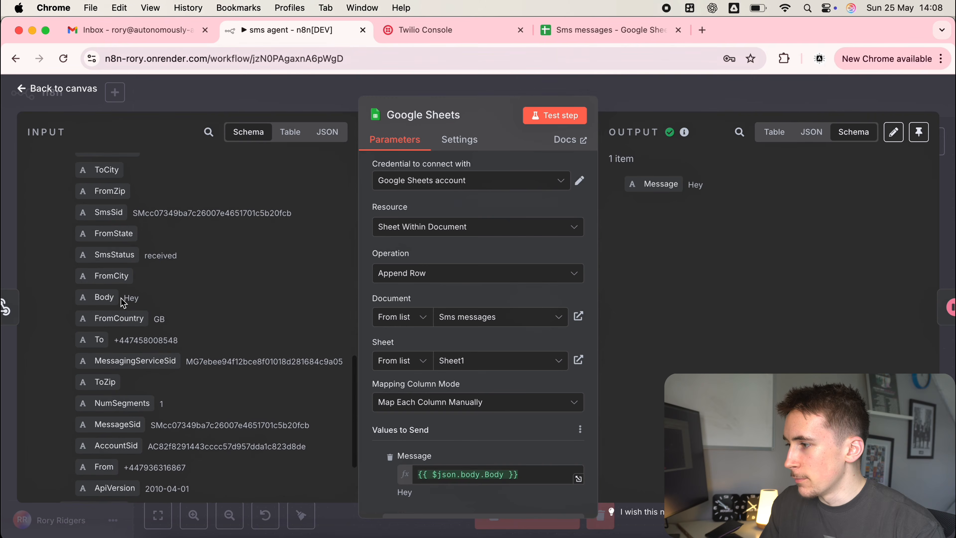
left_click_drag(416, 496, 387, 494)
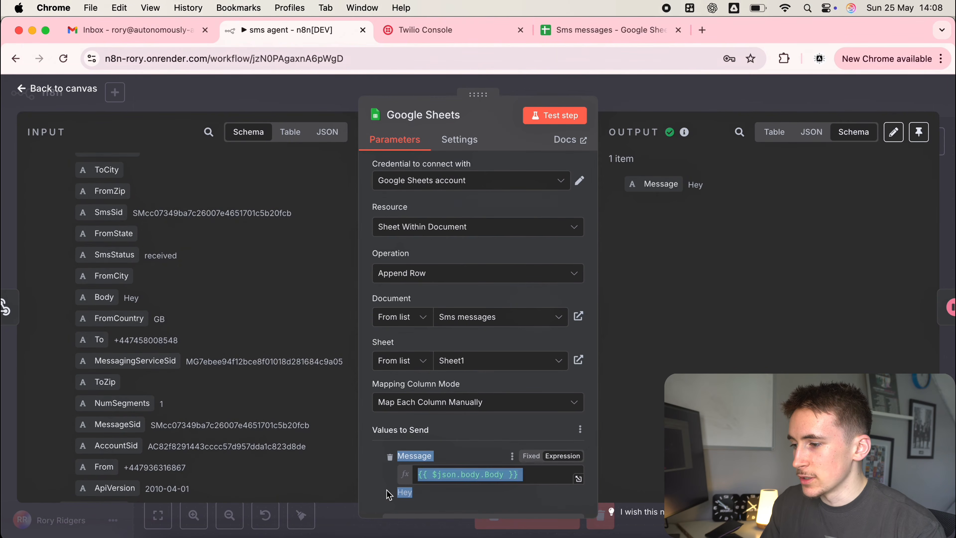
left_click(424, 493)
left_click(701, 88)
double_click(522, 234)
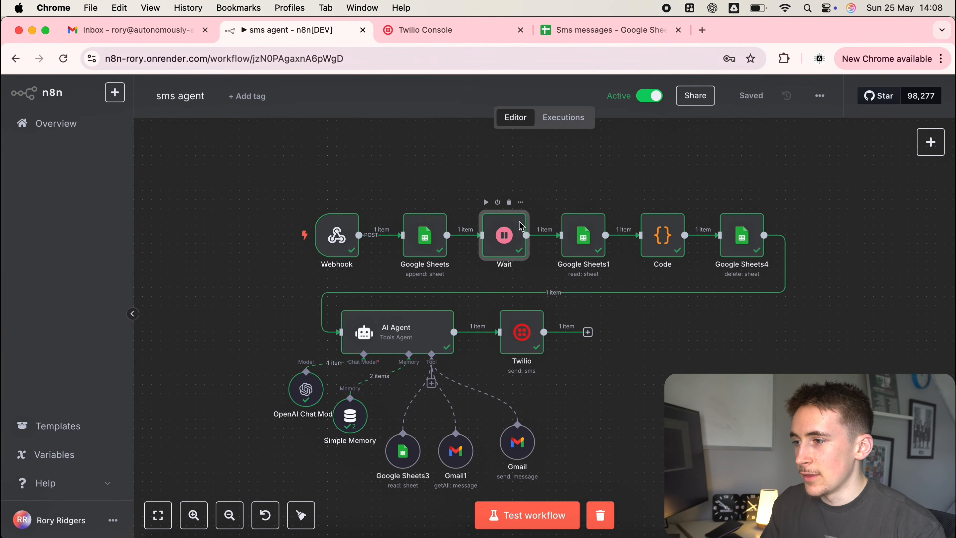
left_click(656, 110)
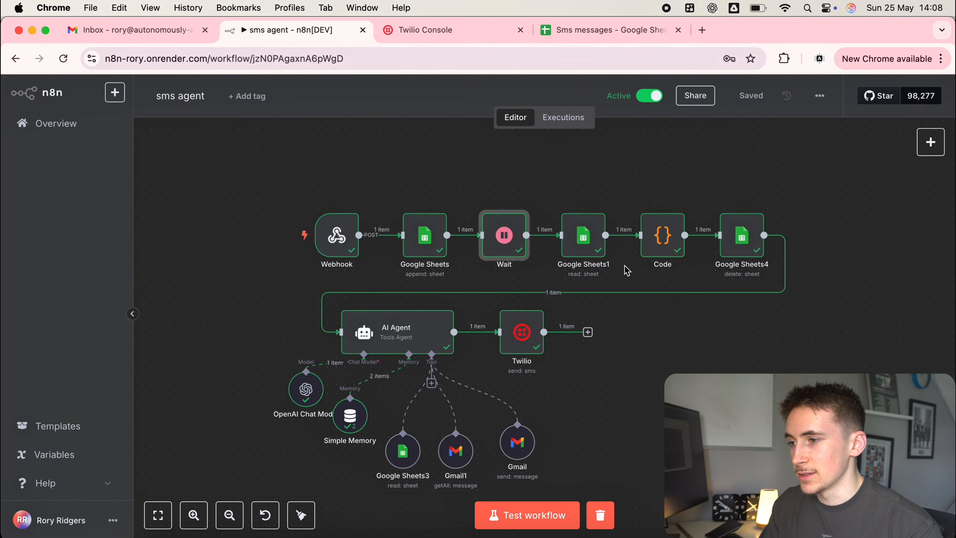
double_click(588, 231)
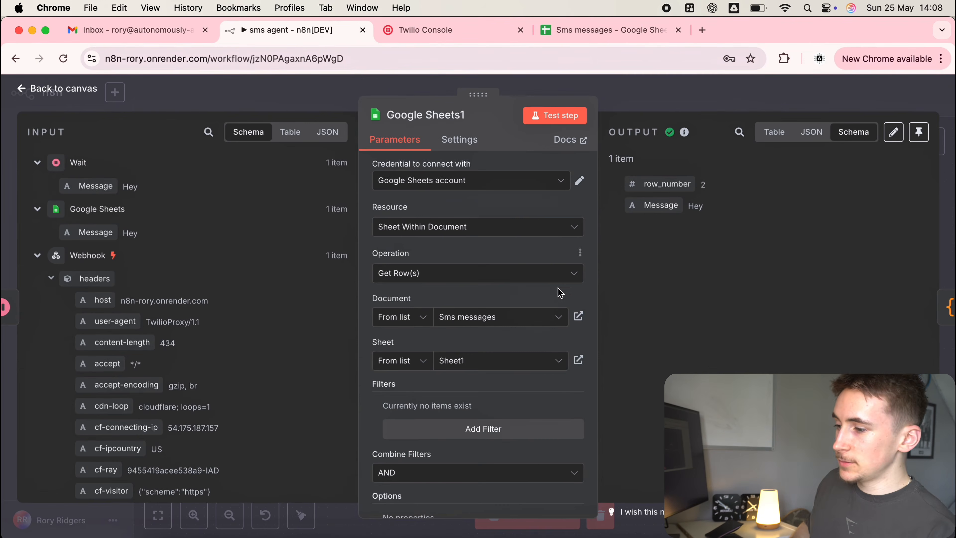
scroll(504, 313, "down", 2)
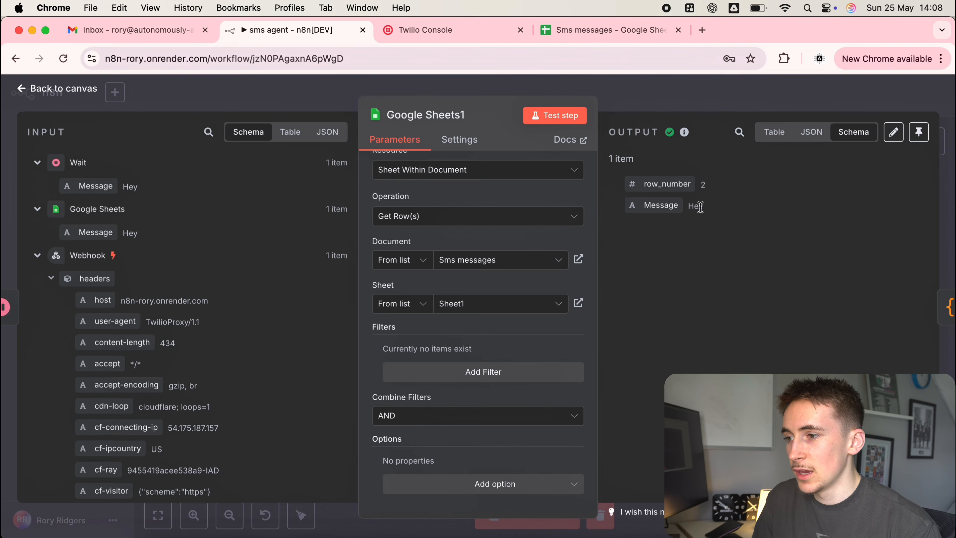
left_click(657, 101)
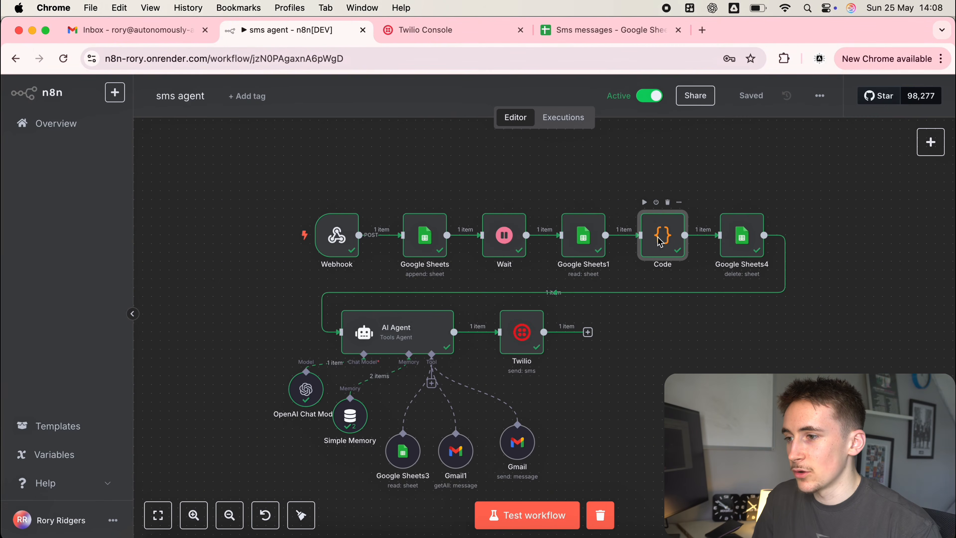
double_click(659, 238)
scroll(509, 326, "up", 5)
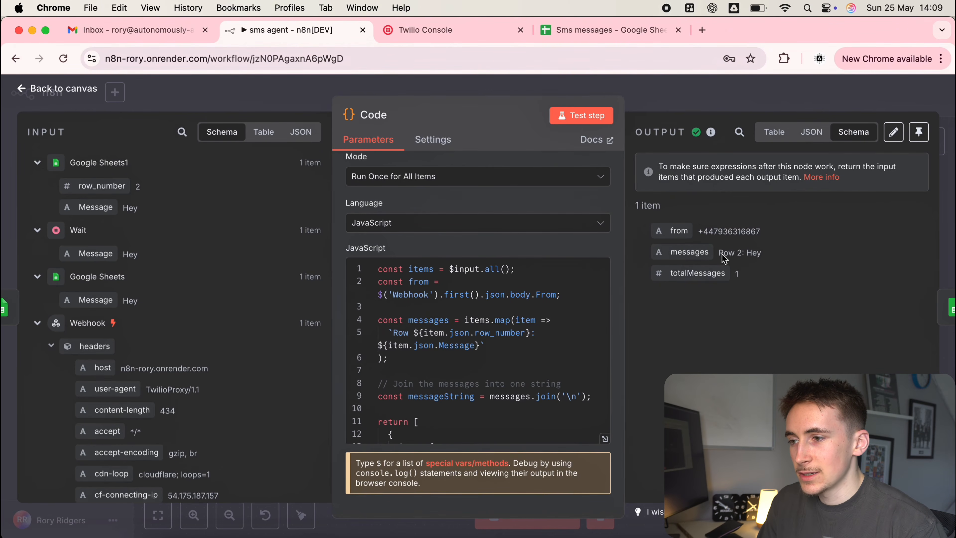
left_click_drag(723, 256, 746, 256)
double_click(754, 254)
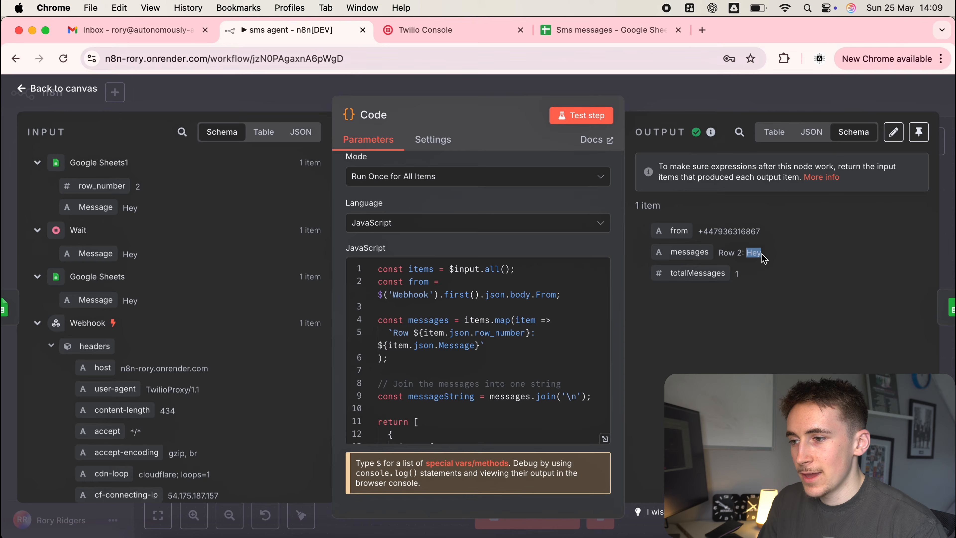
double_click(737, 275)
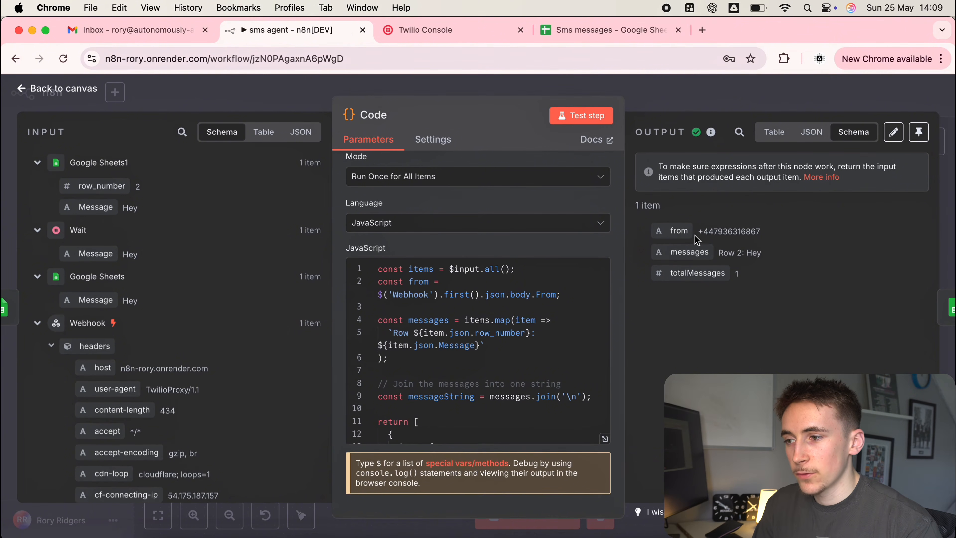
left_click_drag(726, 250, 775, 252)
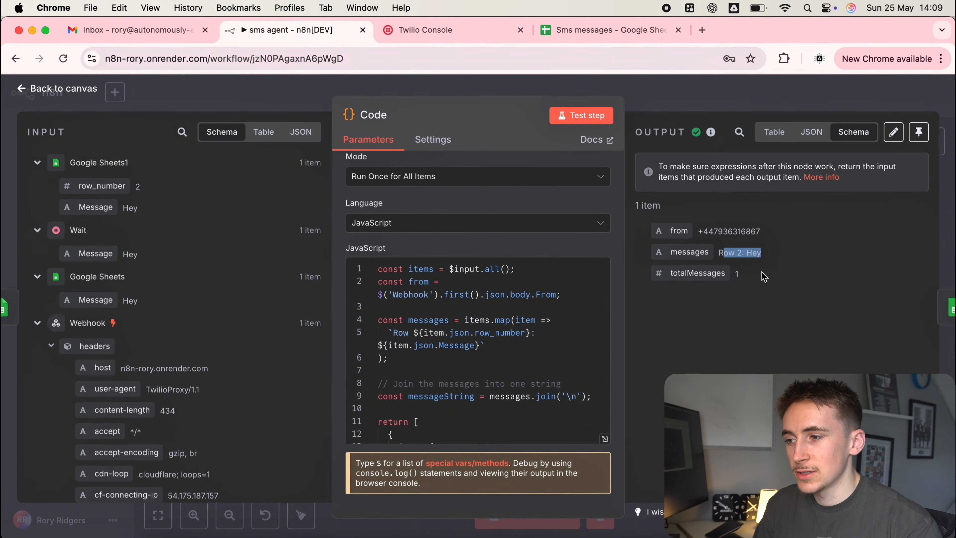
double_click(737, 275)
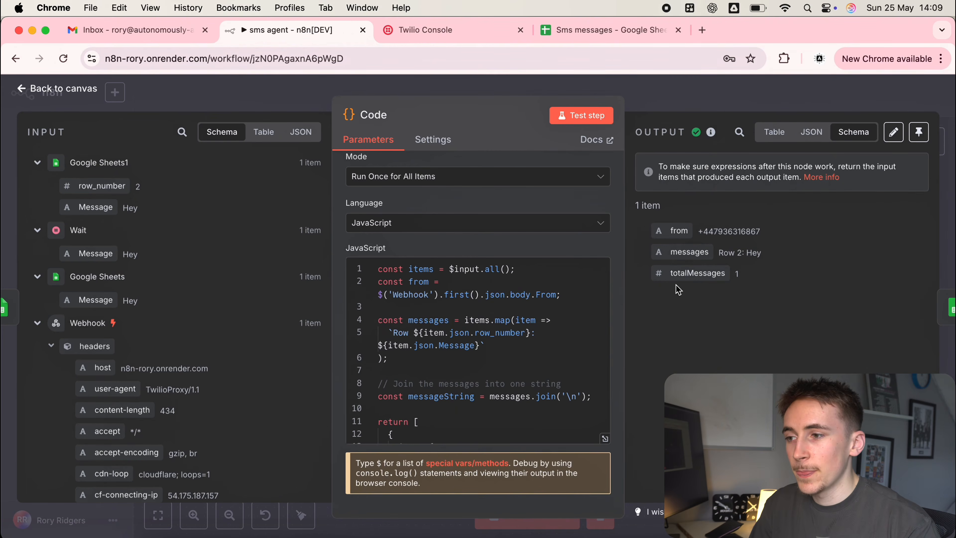
left_click_drag(718, 252, 800, 260)
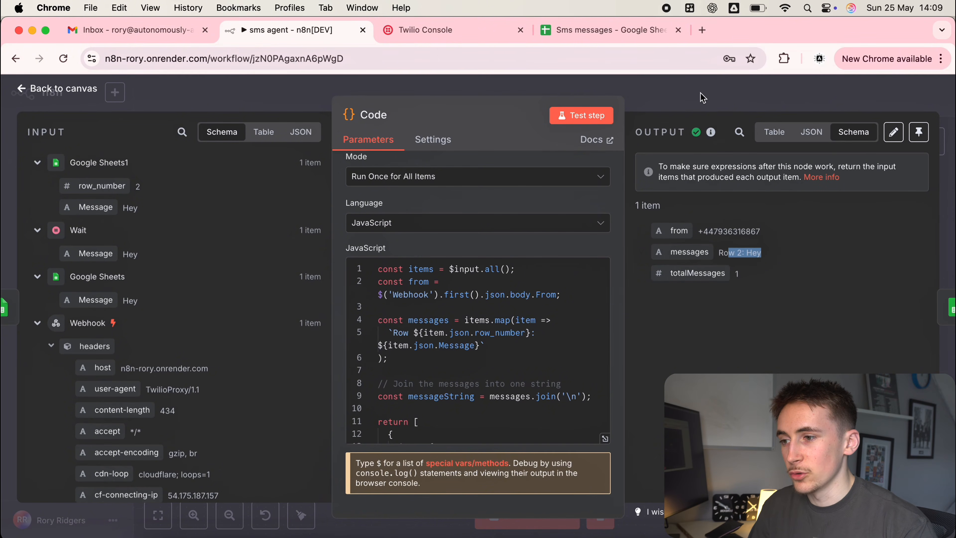
left_click_drag(734, 274, 751, 277)
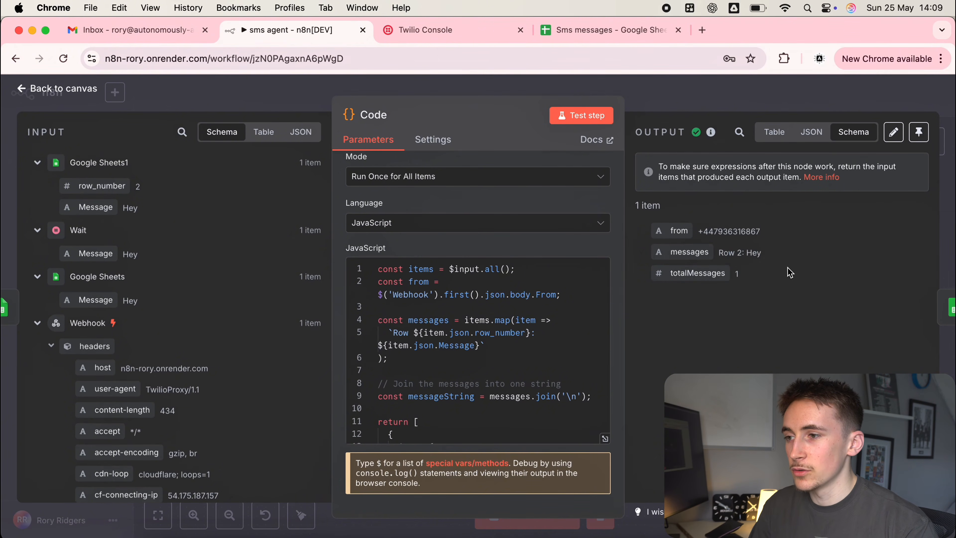
left_click(722, 99)
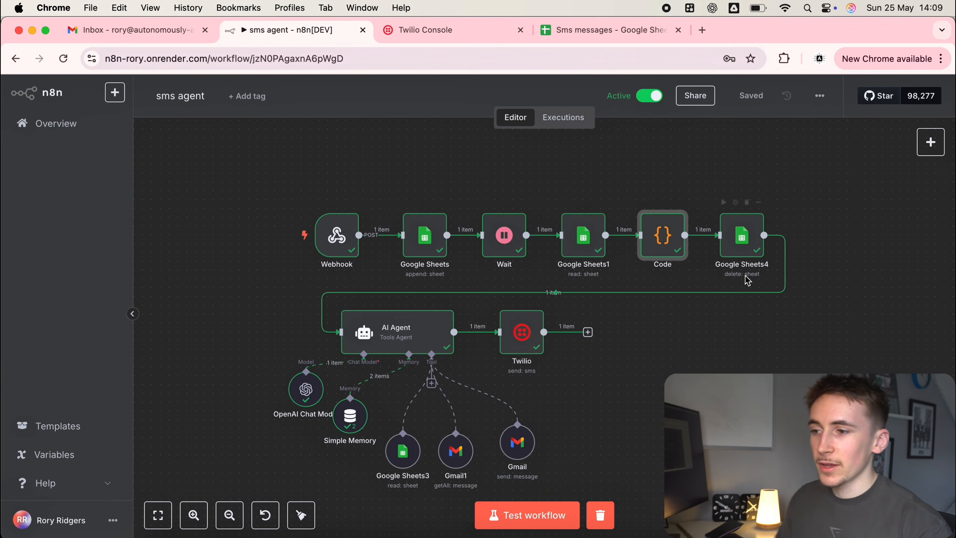
Map totalMessages into Google Sheets4's Number of Rows to Delete after confirming the sheet emptied.
double_click(739, 241)
scroll(529, 307, "down", 1)
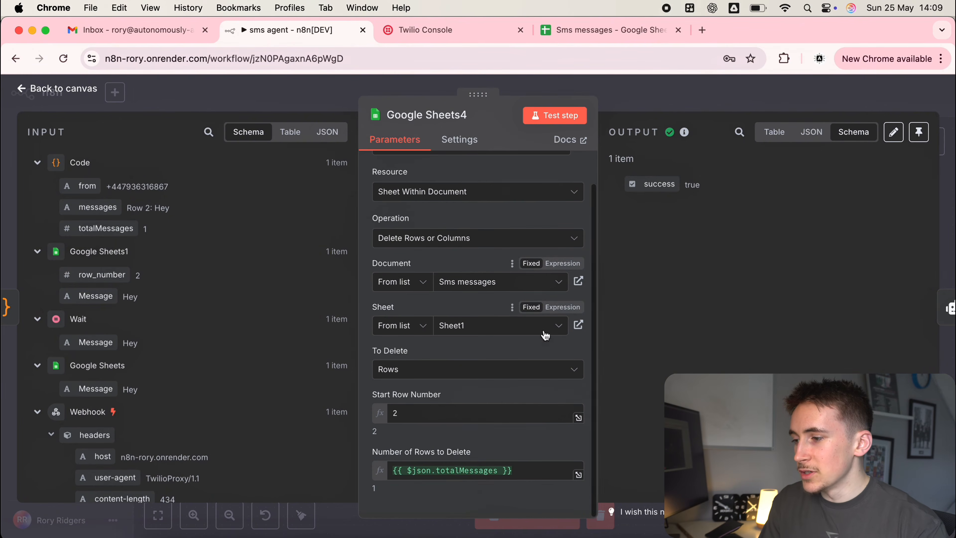
left_click(470, 416)
left_click(573, 33)
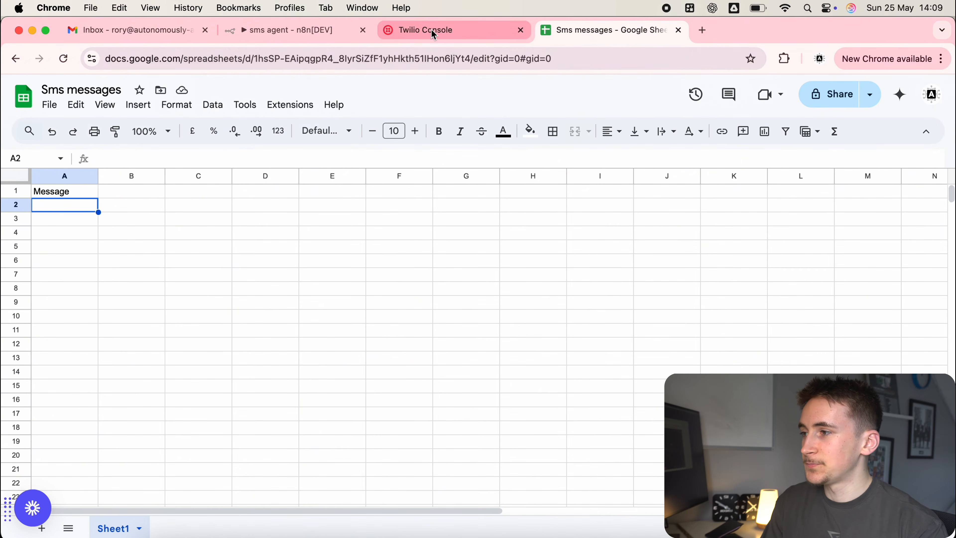
left_click(314, 30)
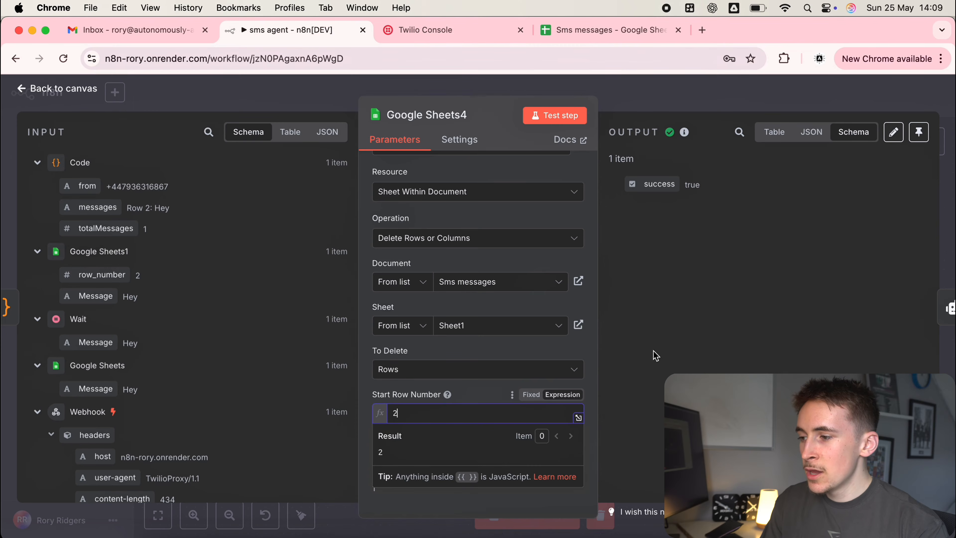
left_click(478, 396)
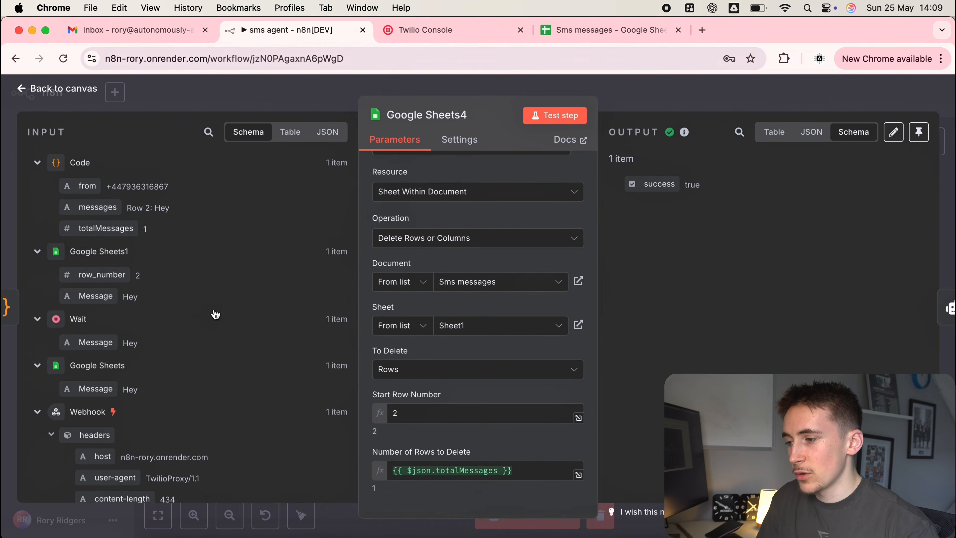
left_click_drag(105, 229, 520, 475)
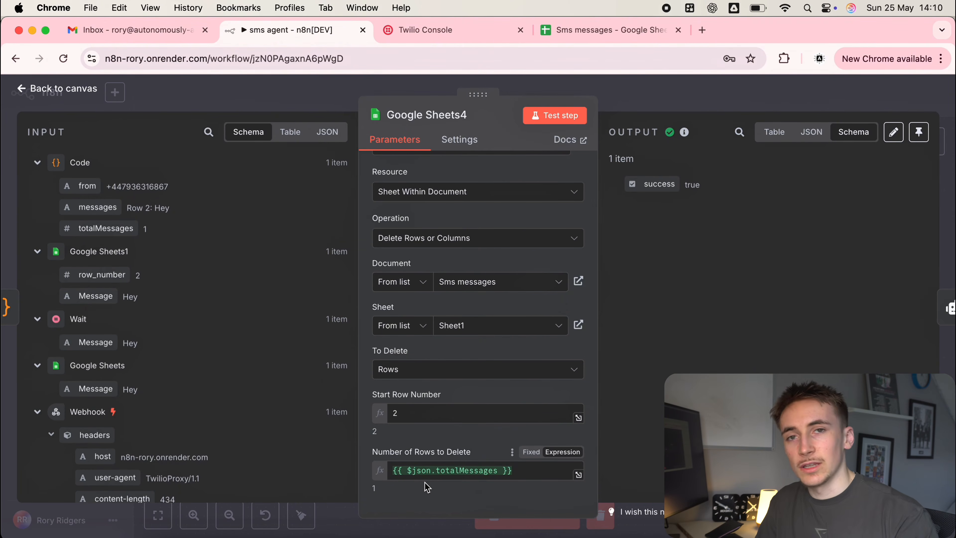
Recheck the Sms messages spreadsheet, close Google Sheets4, and open the AI Agent node.
left_click(582, 32)
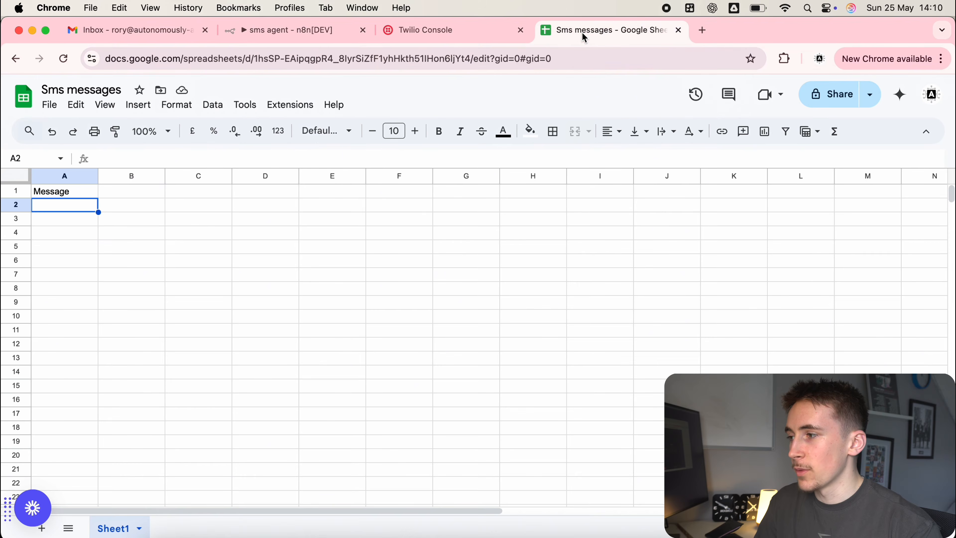
left_click(290, 32)
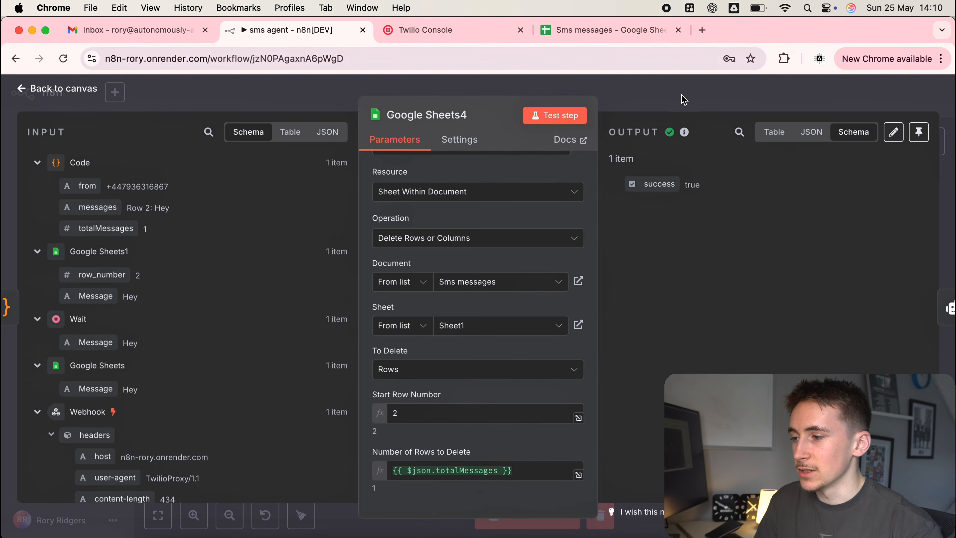
left_click(684, 100)
double_click(404, 337)
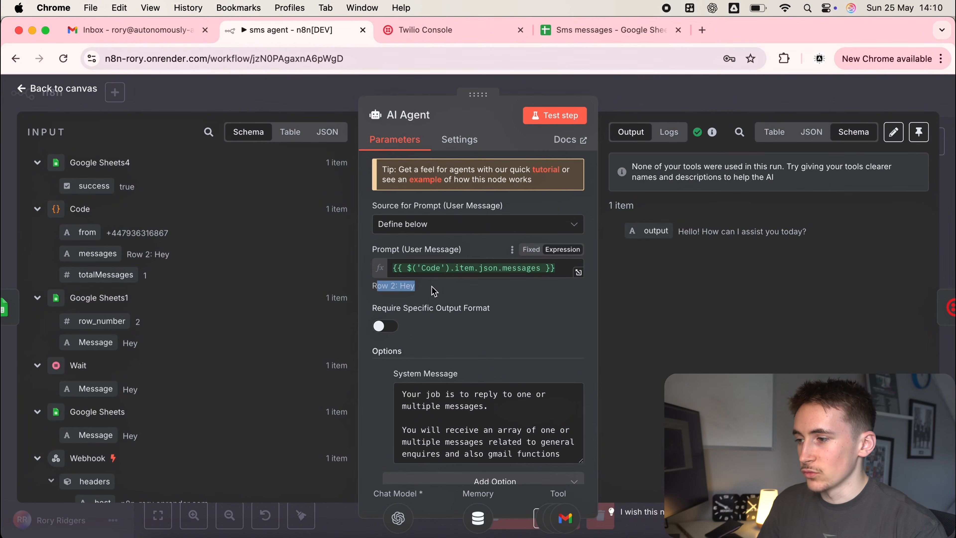
Review the AI Agent's 'Row 2: Hey' prompt and greeting reply, then return to the canvas.
scroll(452, 300, "down", 2)
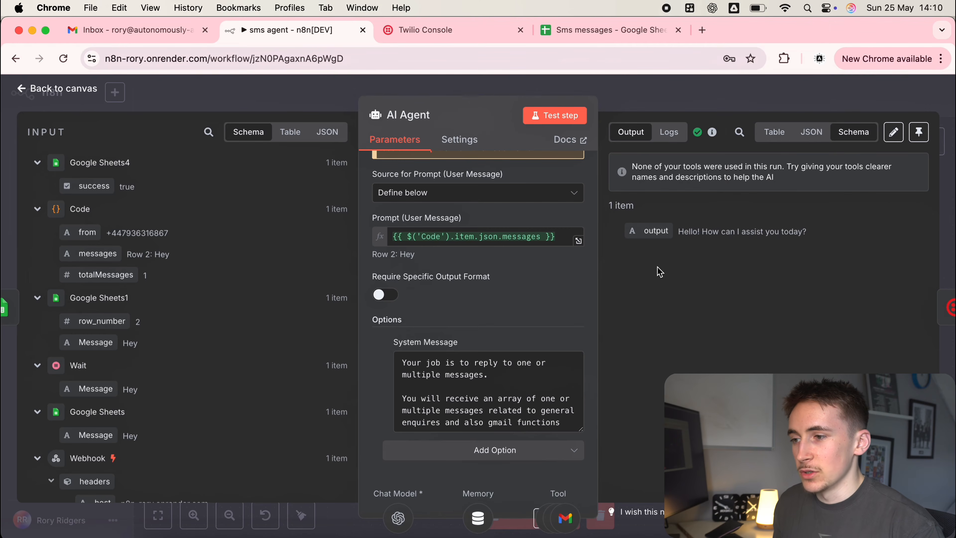
left_click_drag(679, 232, 731, 233)
left_click(637, 106)
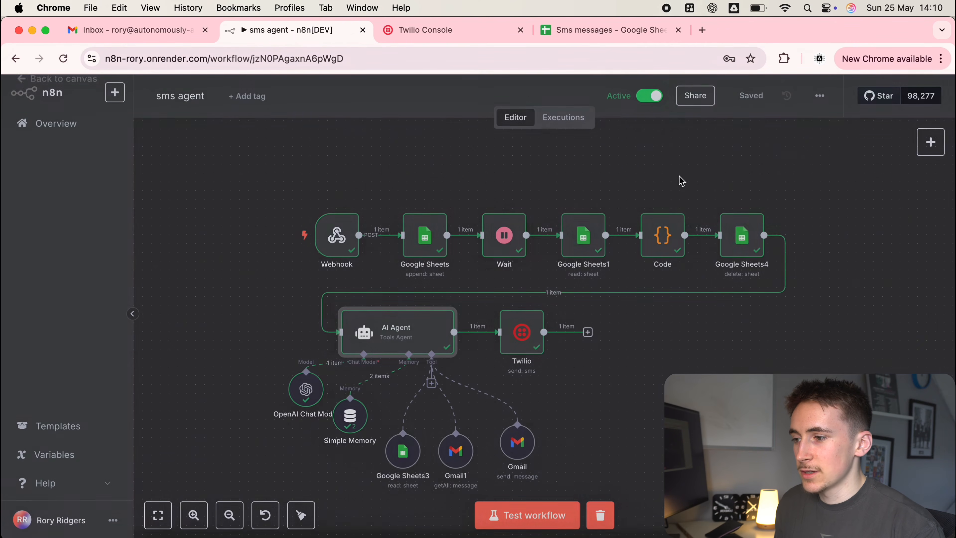
Verify the Twilio node's To field resolves to the original sender's number.
double_click(526, 333)
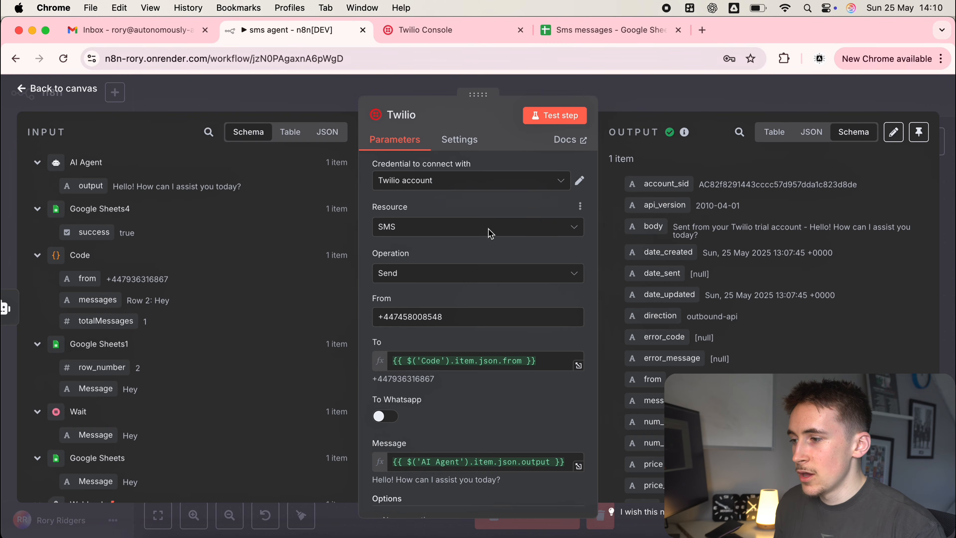
scroll(491, 264, "down", 2)
left_click(561, 311)
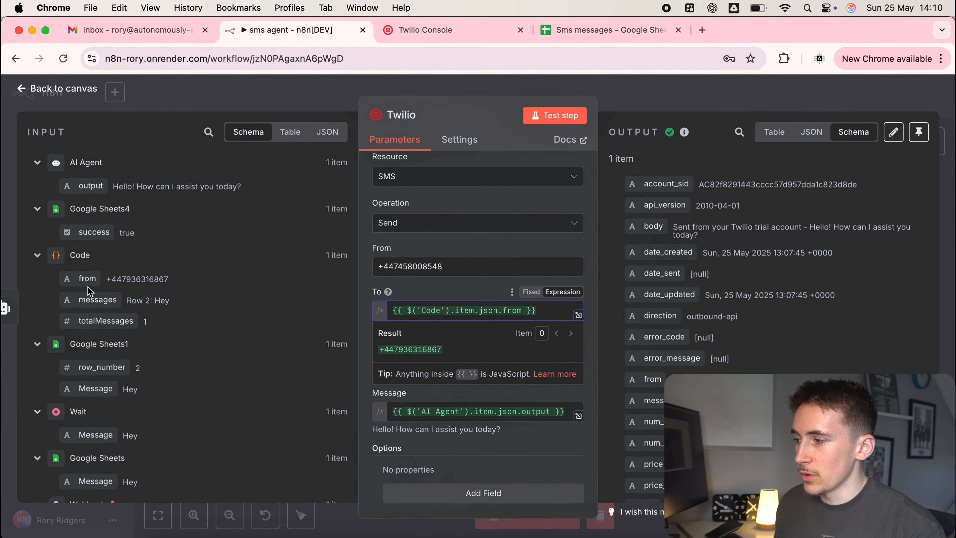
left_click(469, 296)
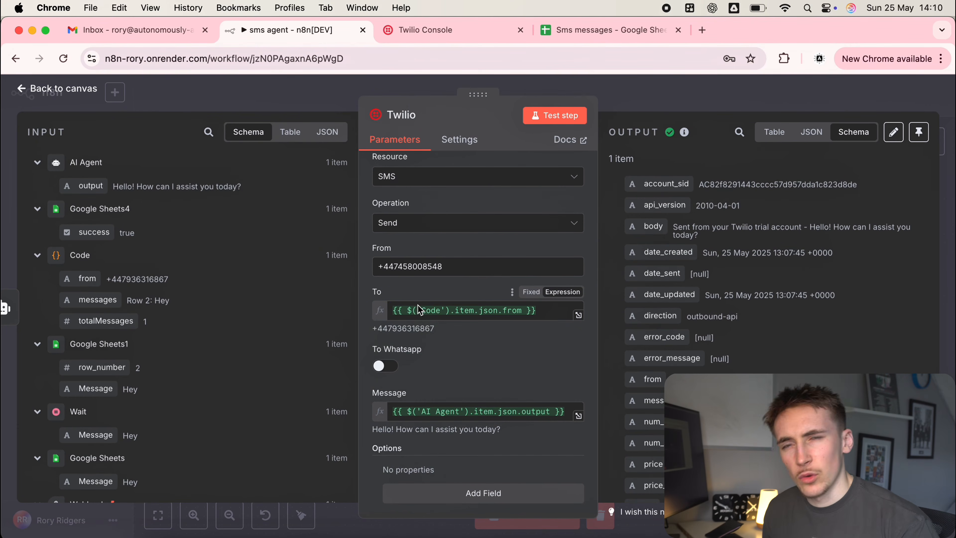
Confirm the Twilio Message field sends the AI Agent's reply, then close and save.
scroll(168, 317, "down", 15)
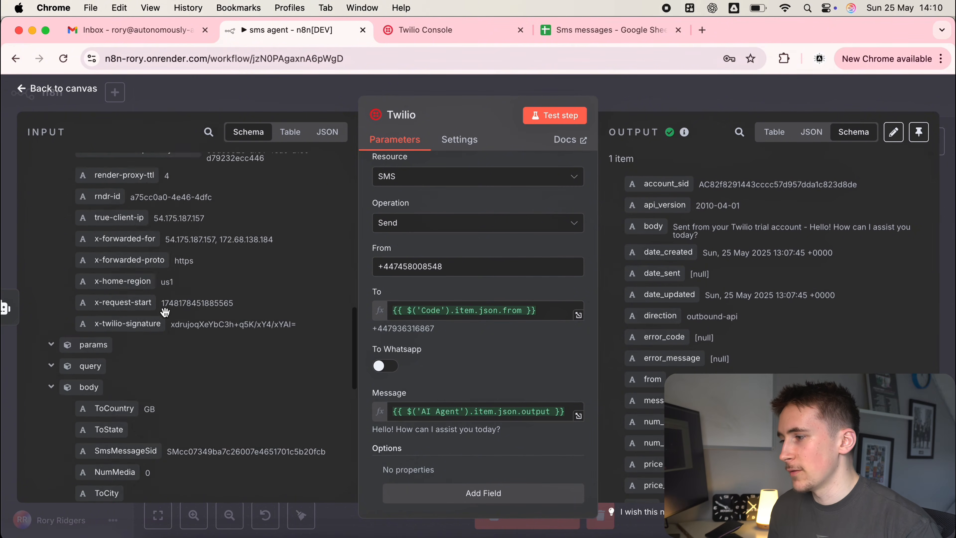
scroll(169, 317, "up", 8)
scroll(168, 317, "down", 5)
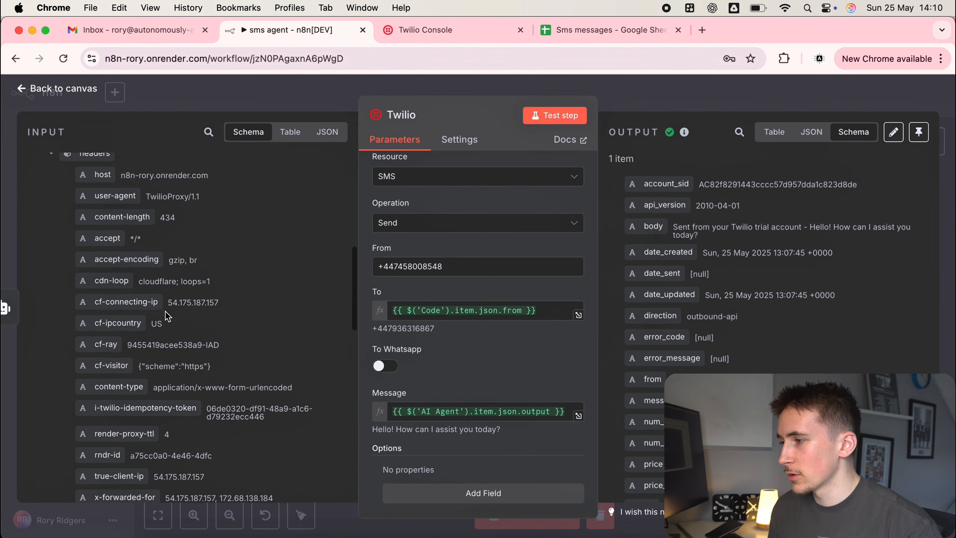
scroll(228, 343, "down", 15)
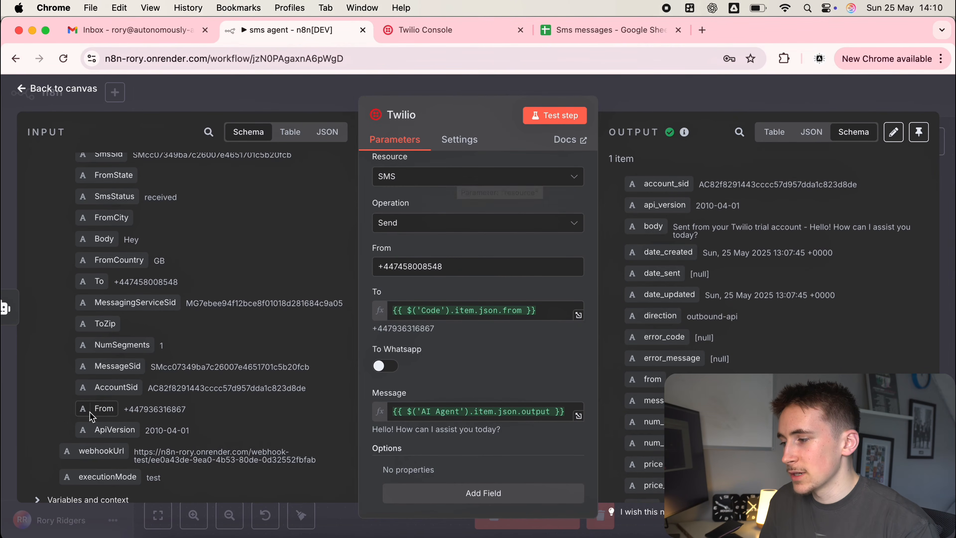
left_click_drag(98, 411, 116, 407)
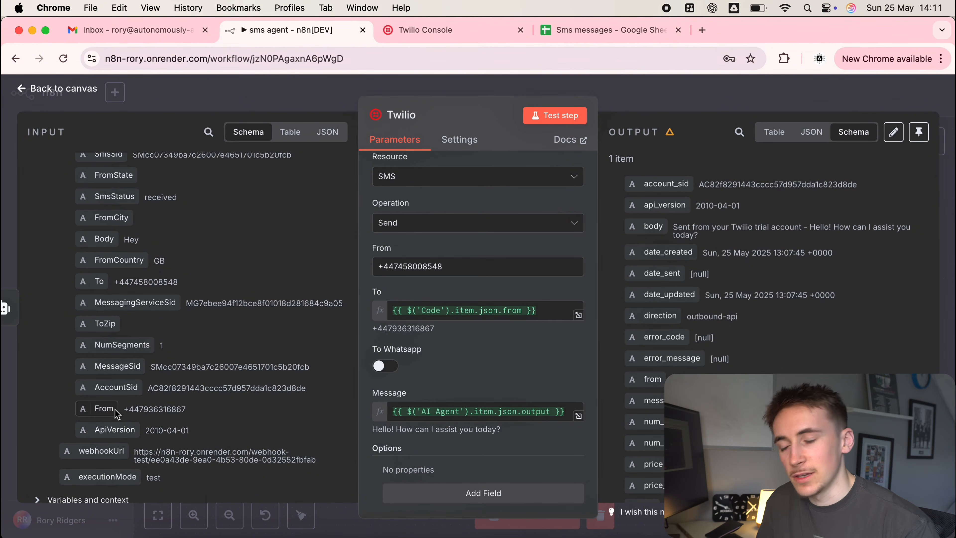
scroll(144, 380, "up", 8)
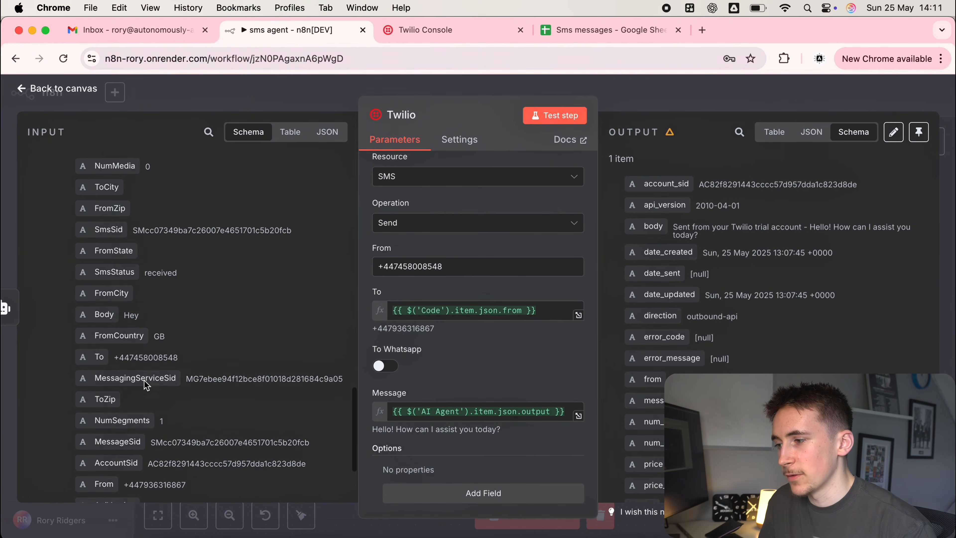
scroll(144, 380, "up", 8)
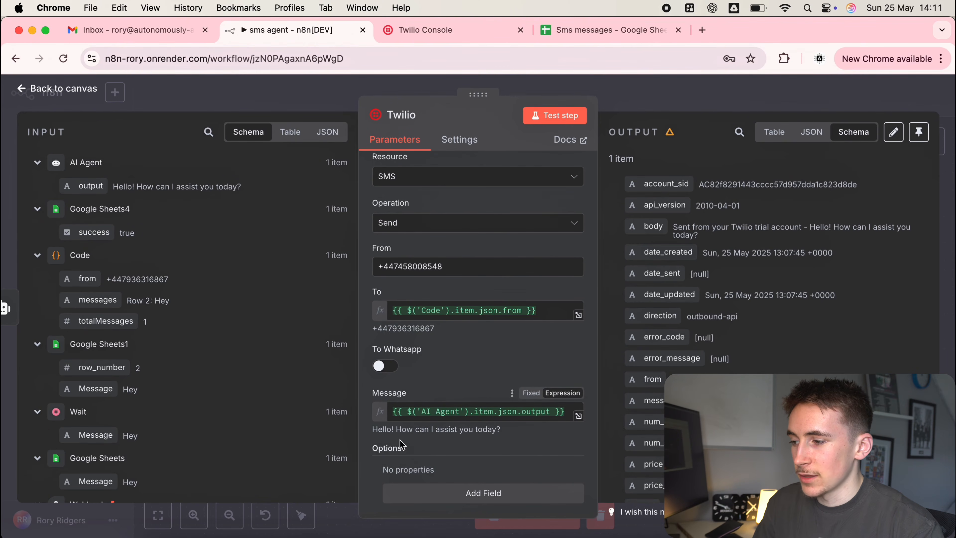
left_click_drag(378, 430, 529, 438)
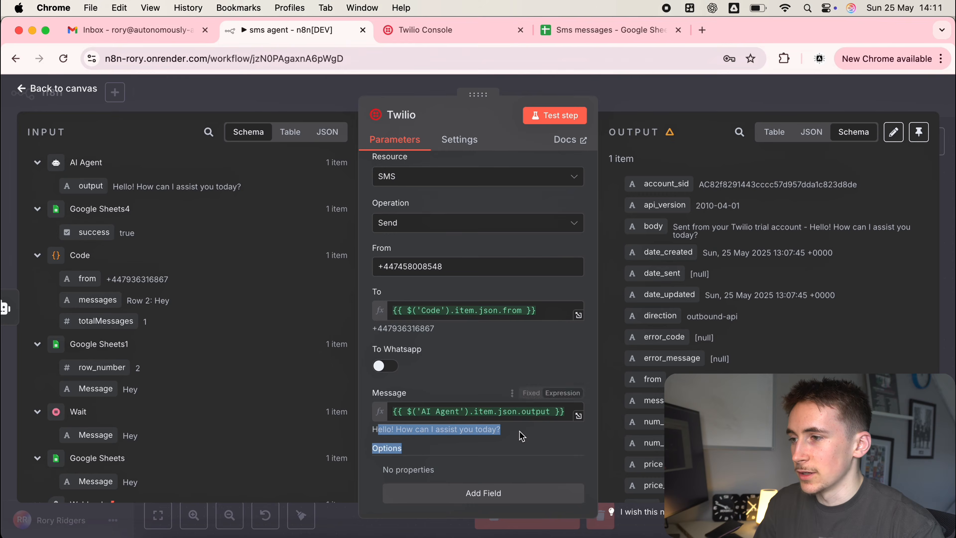
left_click(758, 103)
left_click(757, 103)
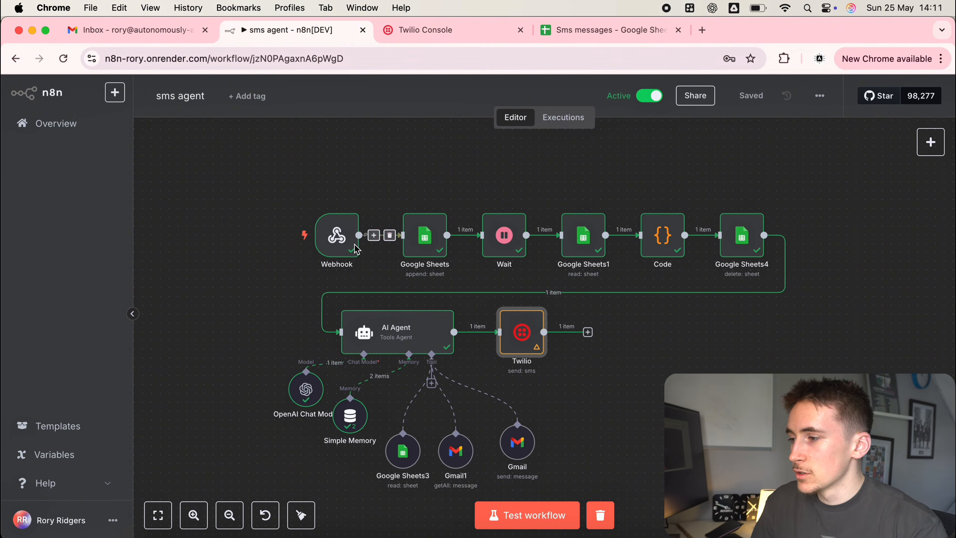
Bring up the Webhook node's production URL for use in Twilio.
double_click(342, 243)
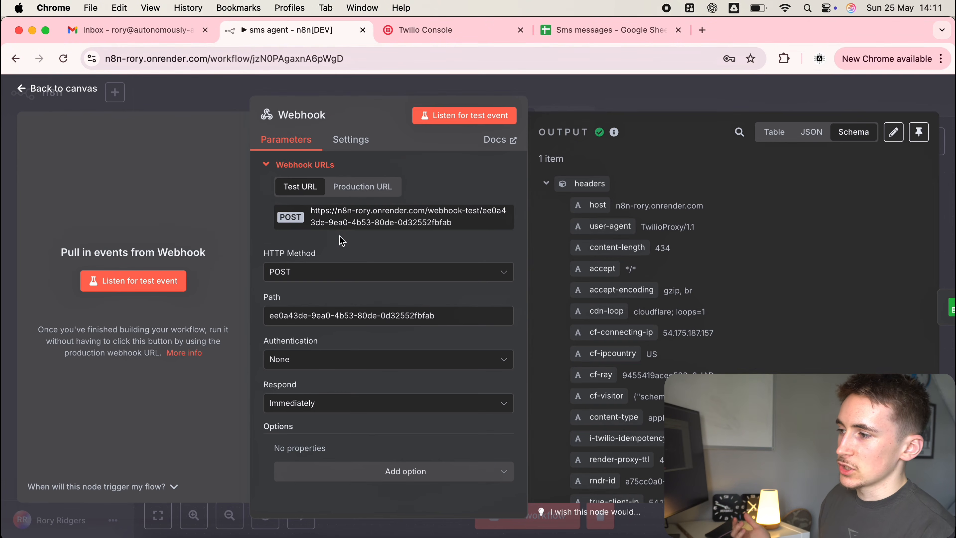
left_click(343, 187)
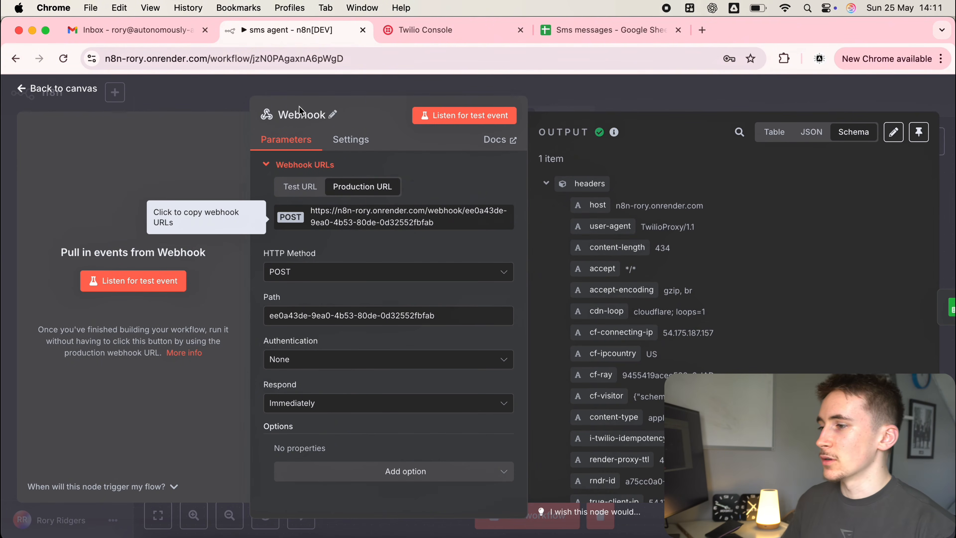
left_click(450, 29)
scroll(376, 263, "down", 10)
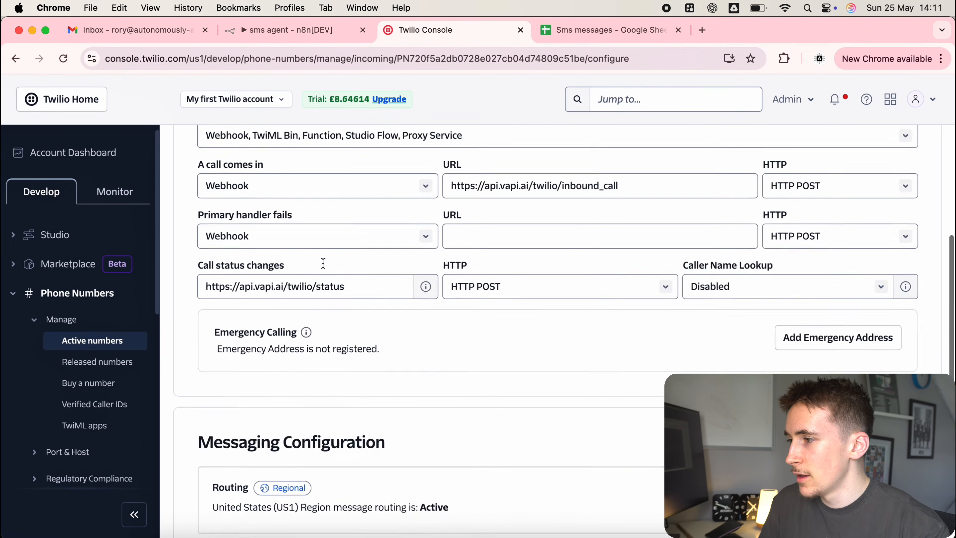
Replace the 'A message comes in' test URL with the n8n production webhook and save.
left_click(605, 409)
key("super+a")
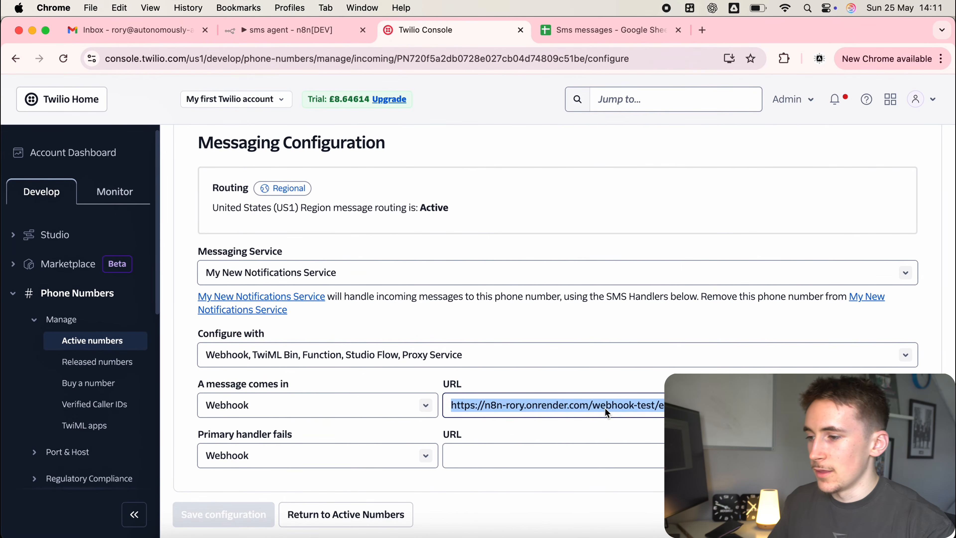
key("super+v")
left_click(260, 512)
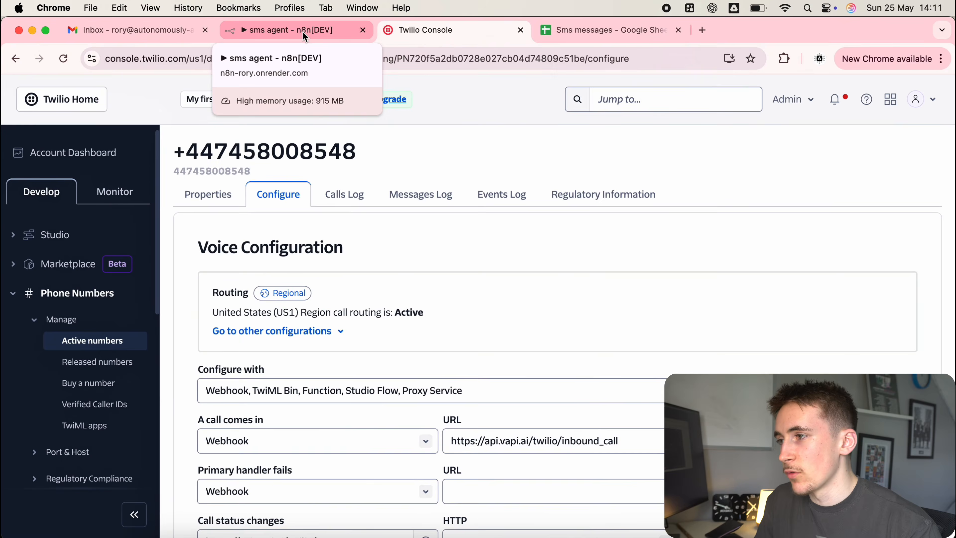
left_click(302, 32)
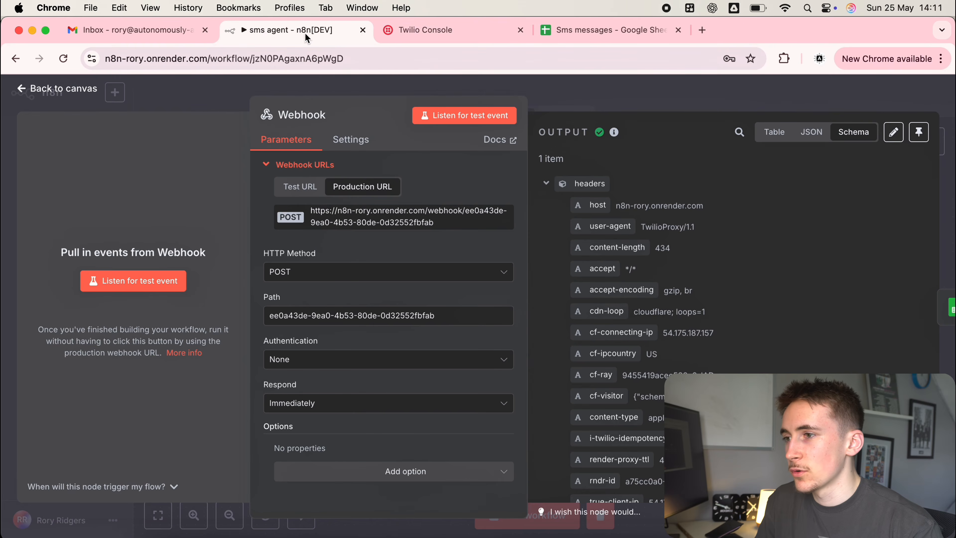
Go to commonous.com in a new tab and open the template listings.
left_click(705, 30)
type("comm")
key("Return")
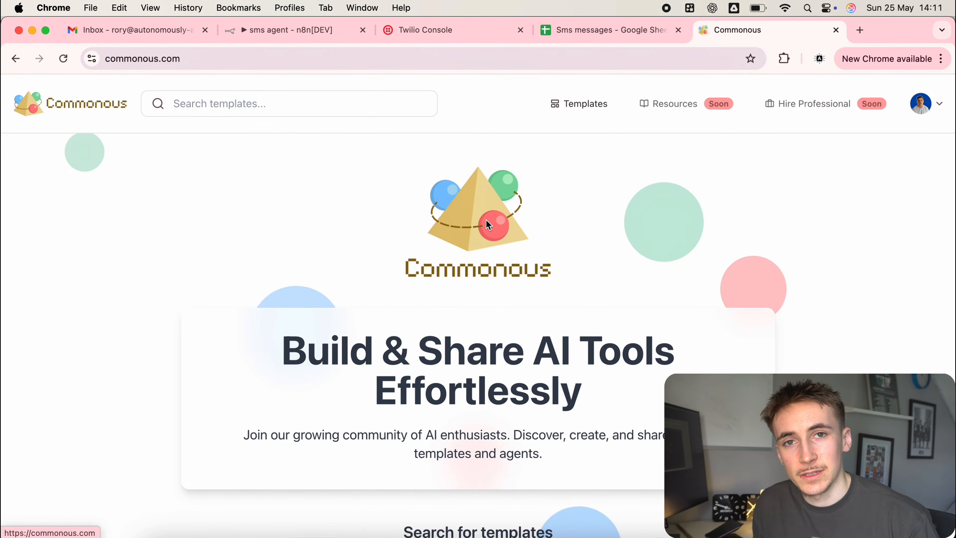
left_click(580, 103)
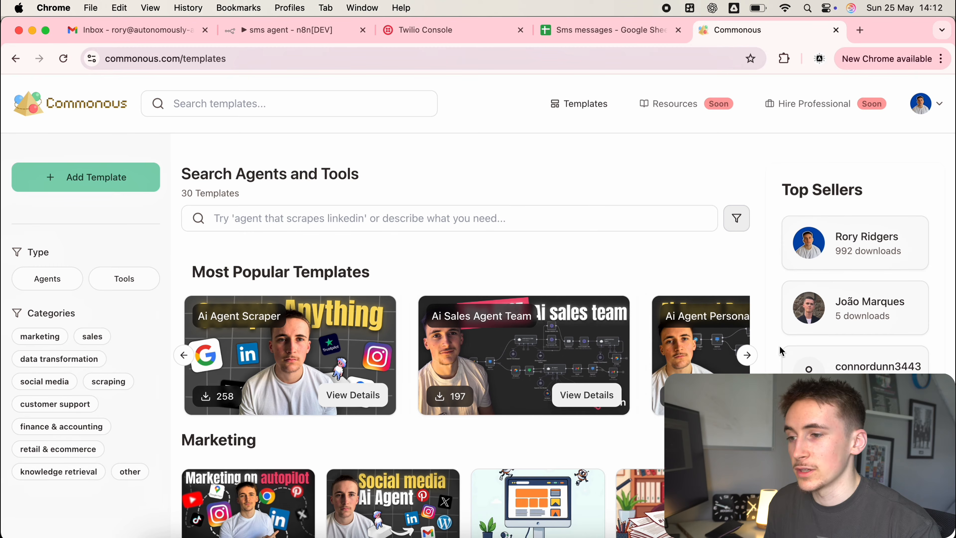
View the second top seller's creator profile and published templates.
left_click(804, 306)
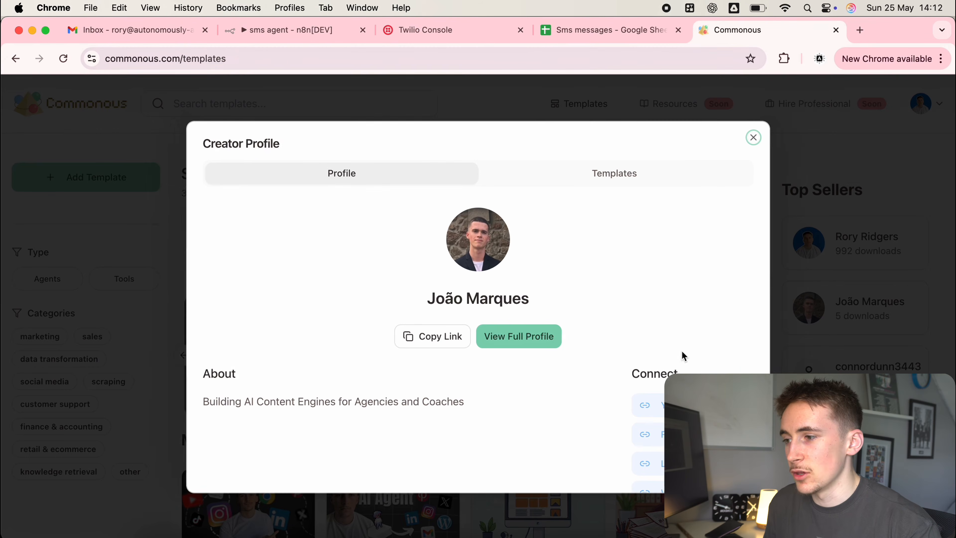
scroll(689, 341, "down", 2)
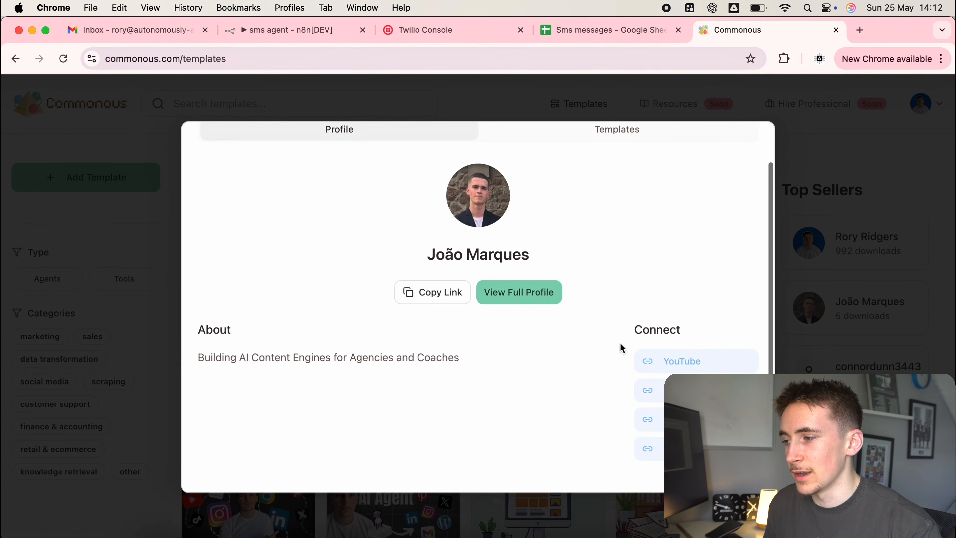
scroll(658, 179, "up", 2)
left_click(604, 177)
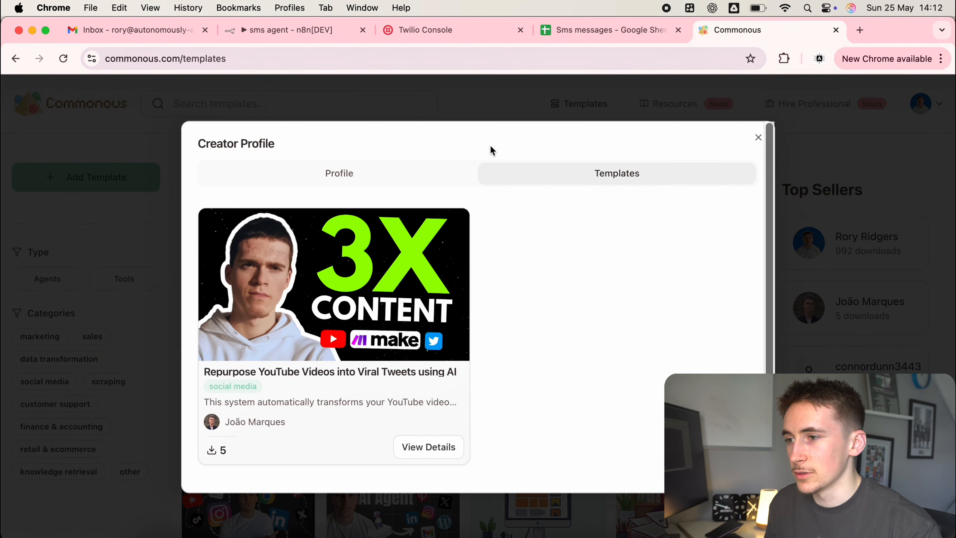
left_click(759, 135)
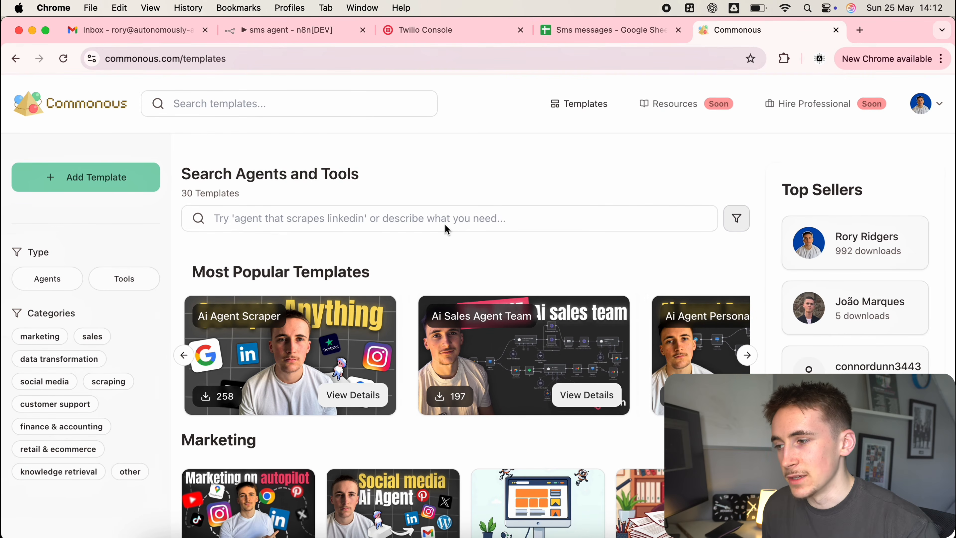
Scroll down to the Other category and glance at the top seller's template list.
scroll(446, 224, "down", 2)
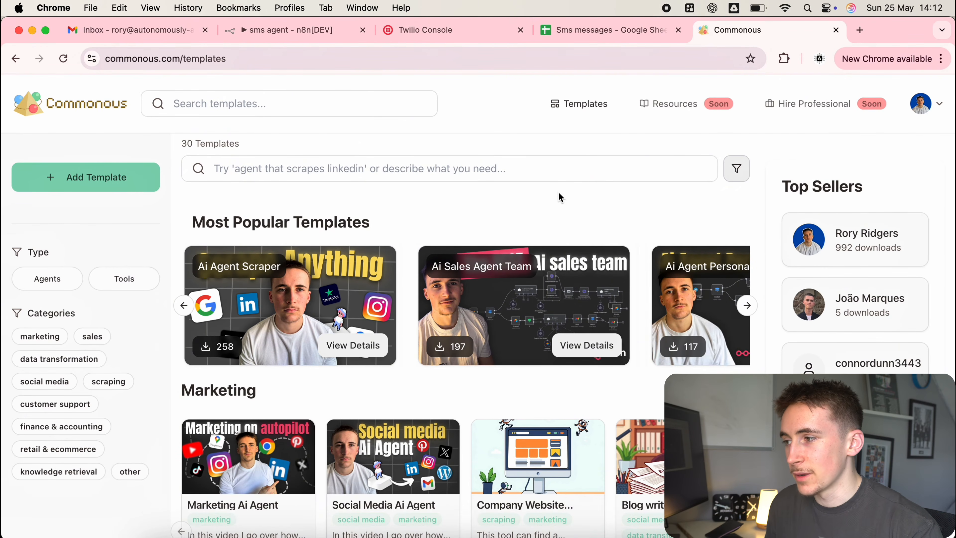
scroll(558, 191, "up", 2)
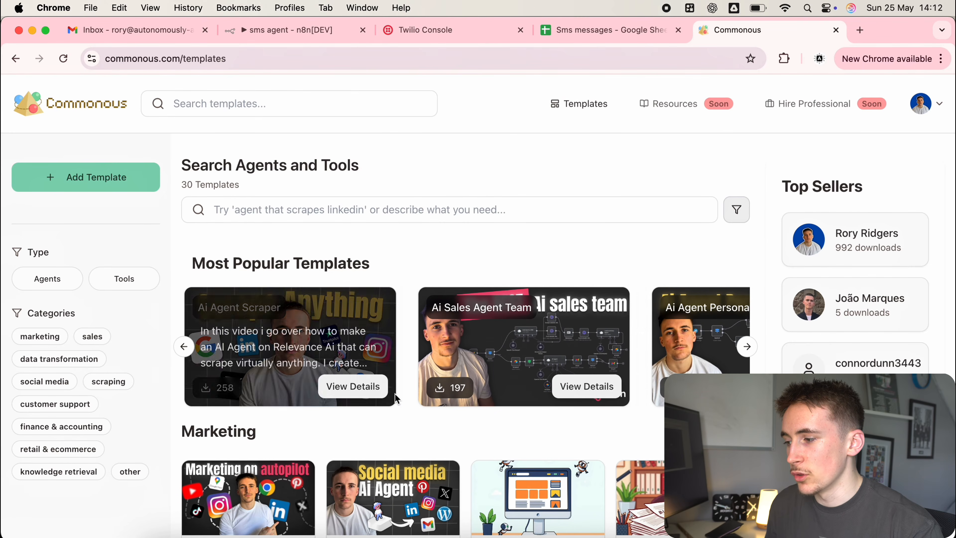
scroll(412, 360, "down", 10)
scroll(412, 360, "down", 20)
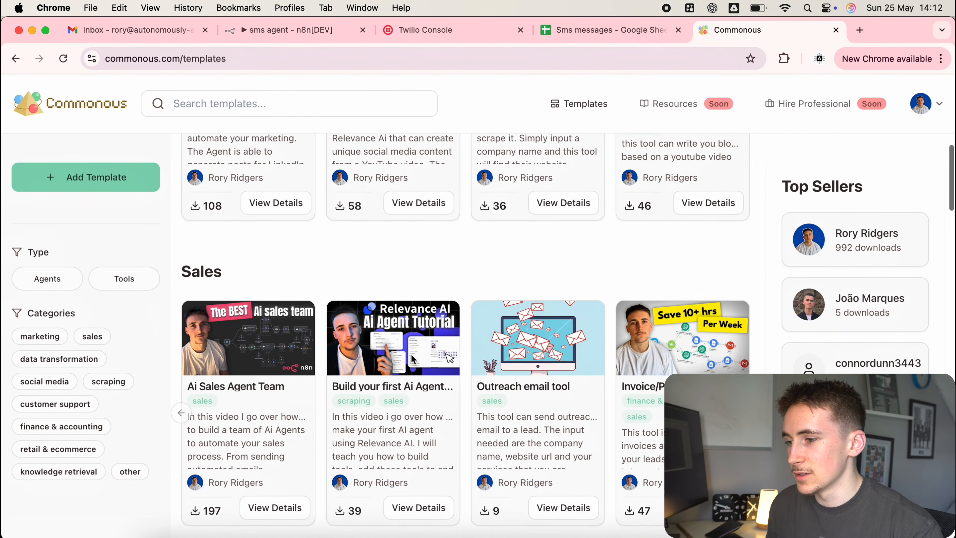
scroll(413, 359, "down", 2)
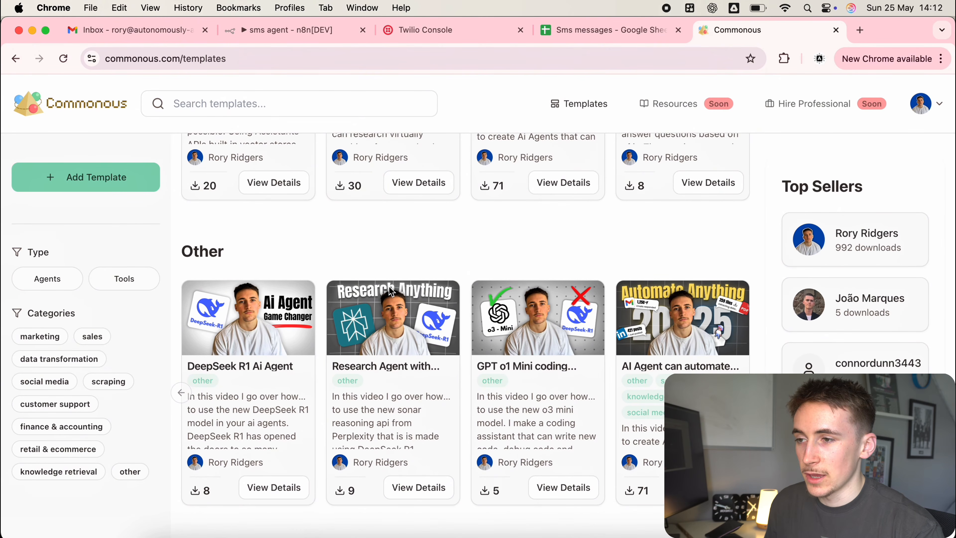
left_click(855, 239)
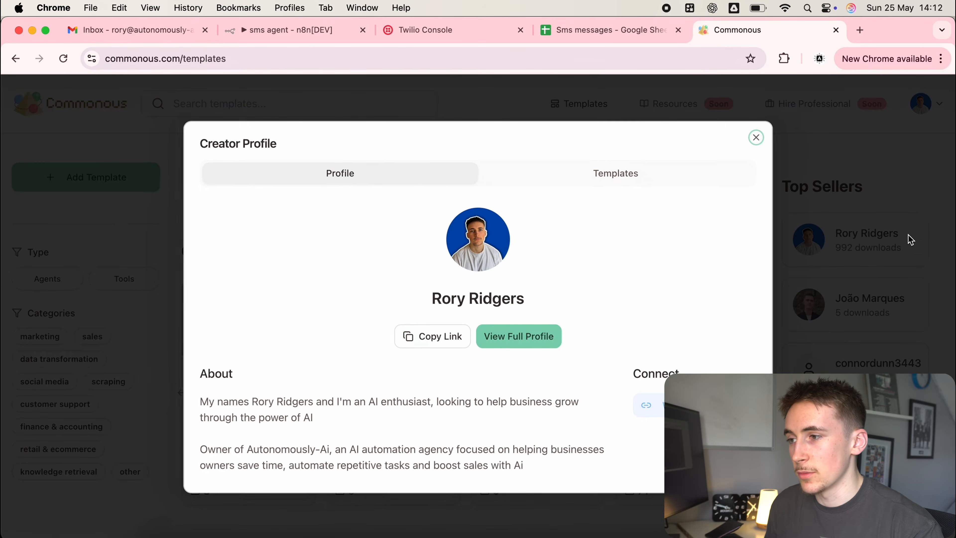
left_click(608, 180)
left_click(757, 138)
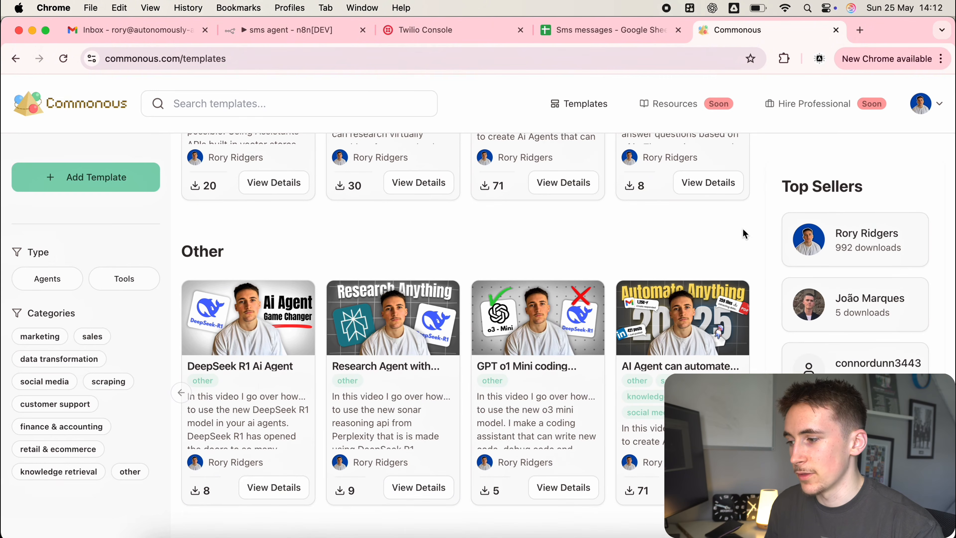
Reveal the DeepSeek R1 Ai Agent template's clone link via I Want This Template.
left_click(283, 486)
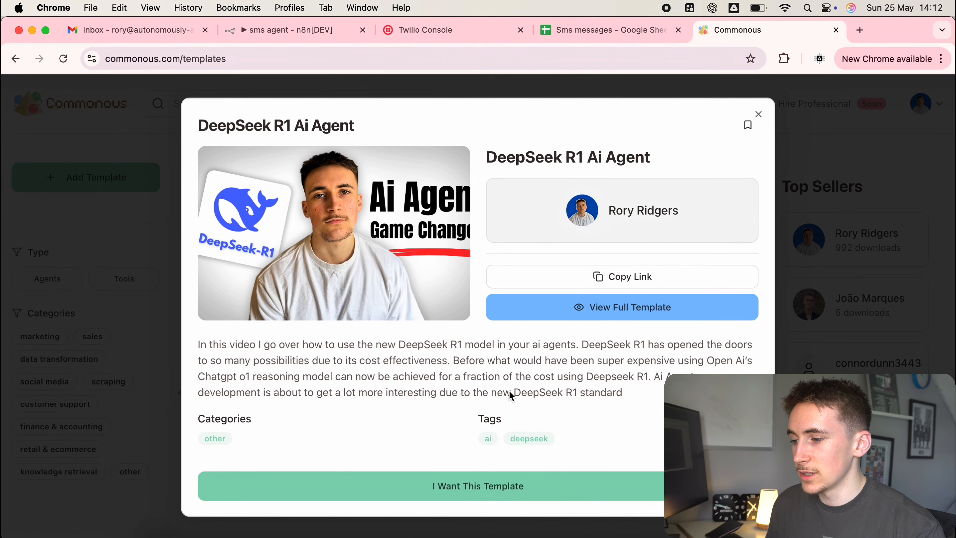
left_click(531, 479)
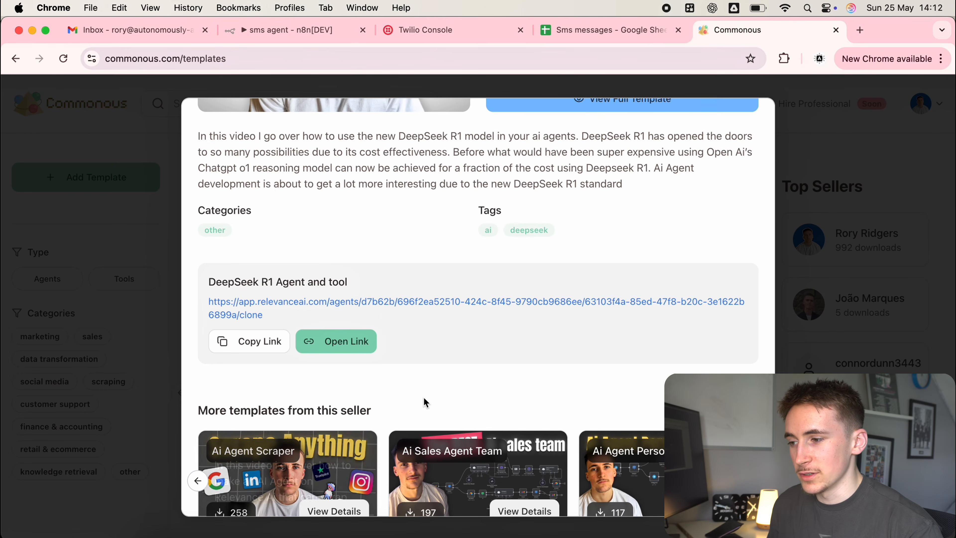
scroll(450, 279, "down", 2)
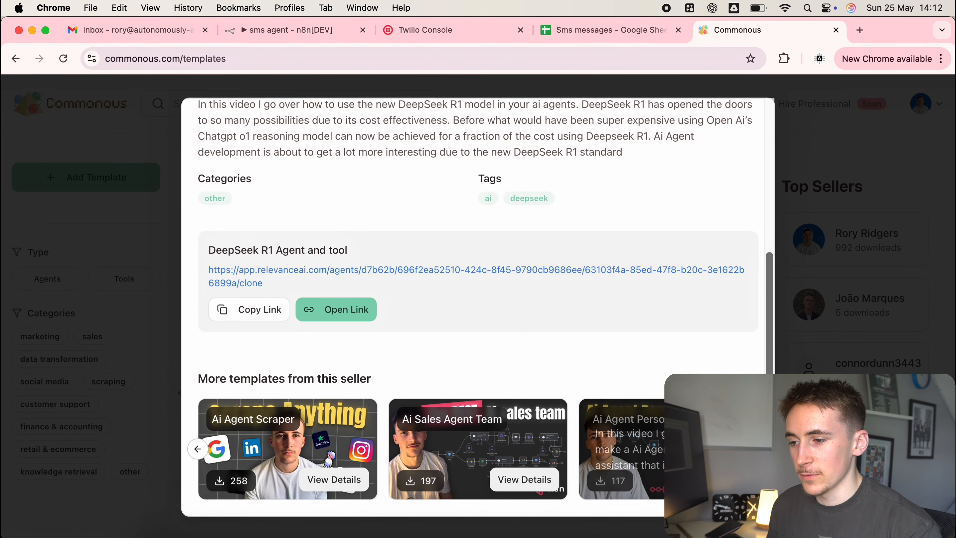
left_click(759, 449)
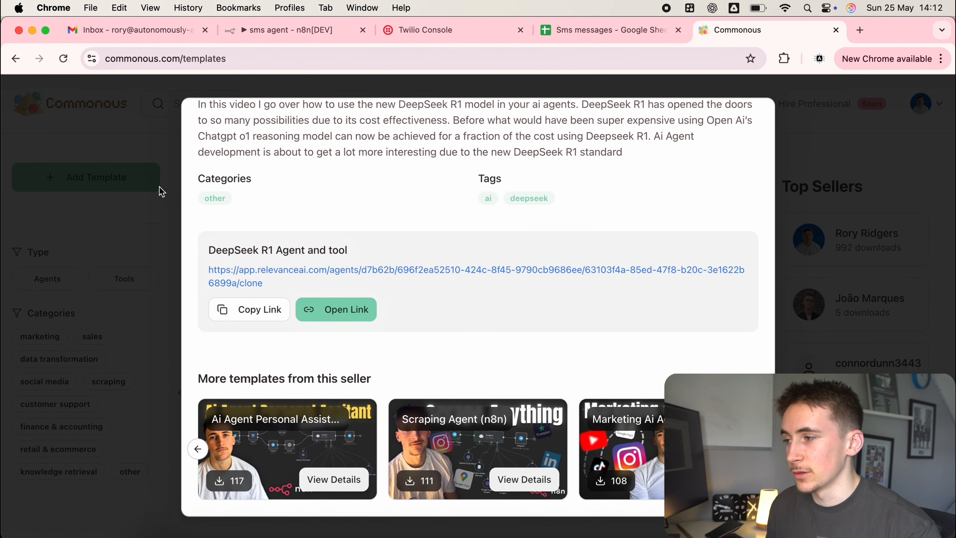
left_click(159, 188)
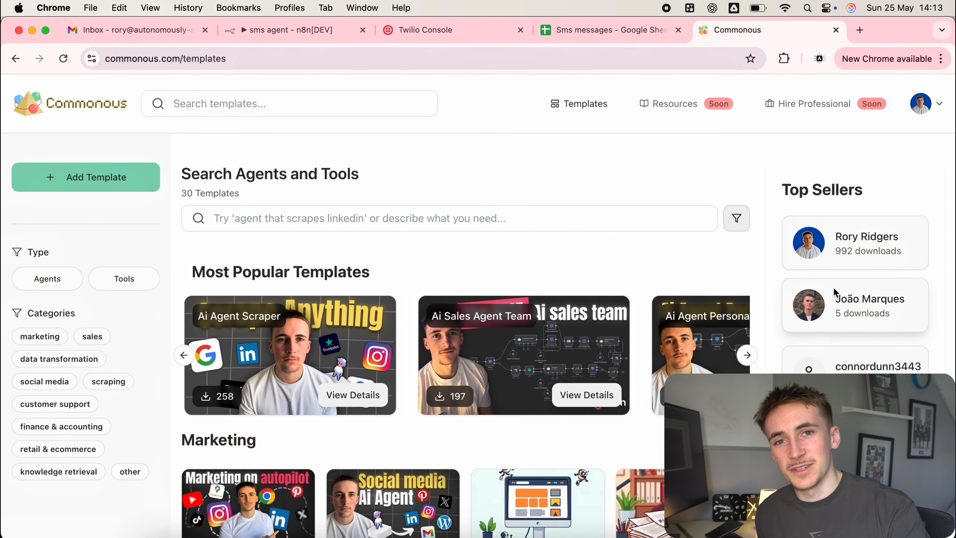
Close the Commonous tab and bring up the Sms Agent conversation in Messages.
key("super+w")
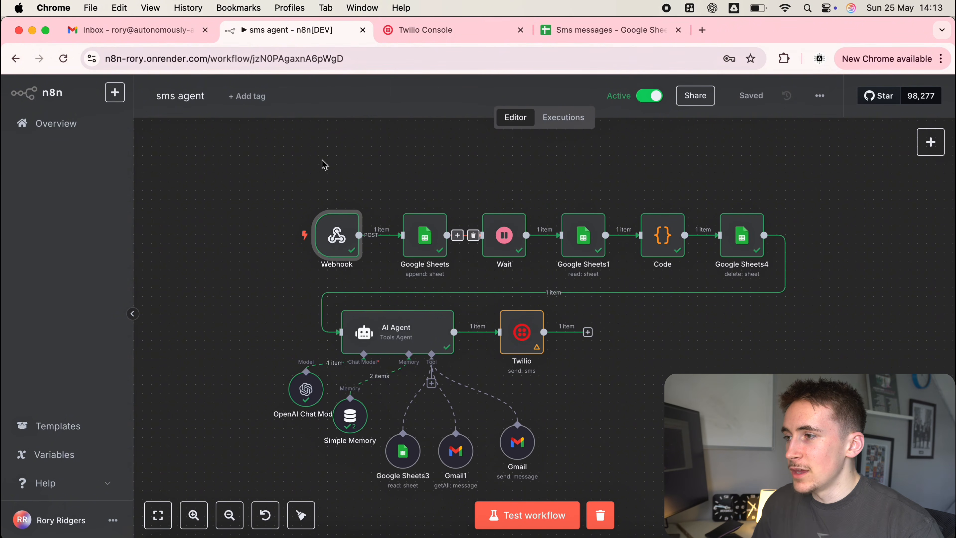
left_click(448, 30)
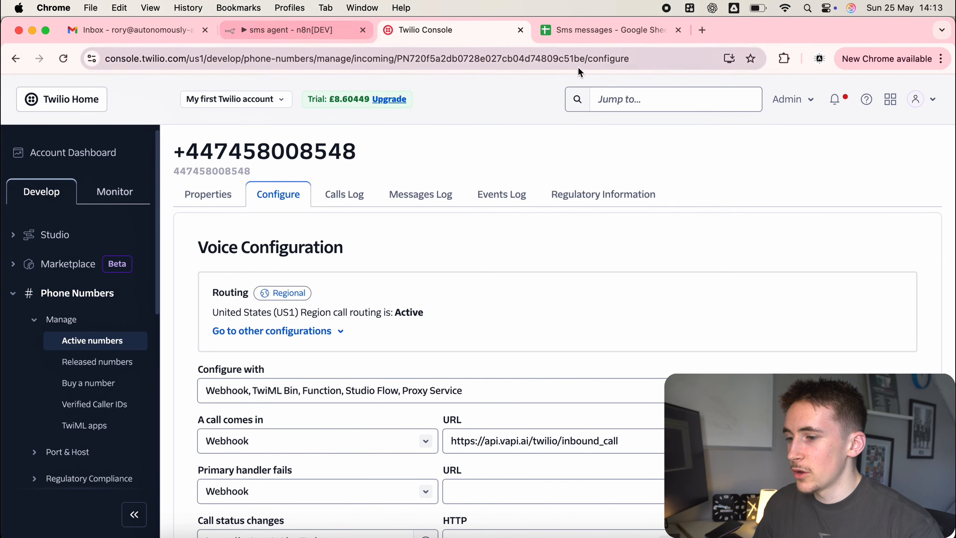
left_click(636, 537)
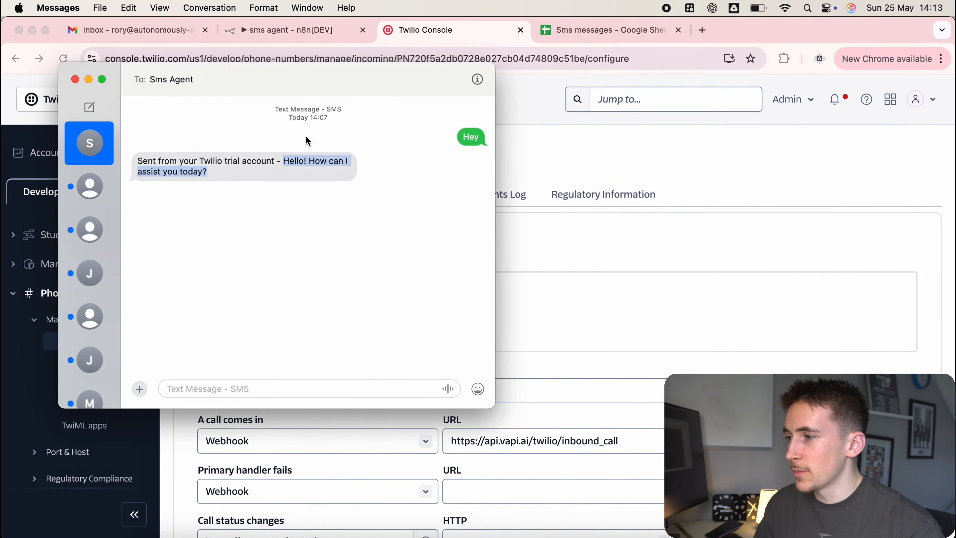
Text 'Hey did I get any emails from LinkedIn recently', then a follow-up asking for the content by email.
left_click(384, 305)
left_click(232, 382)
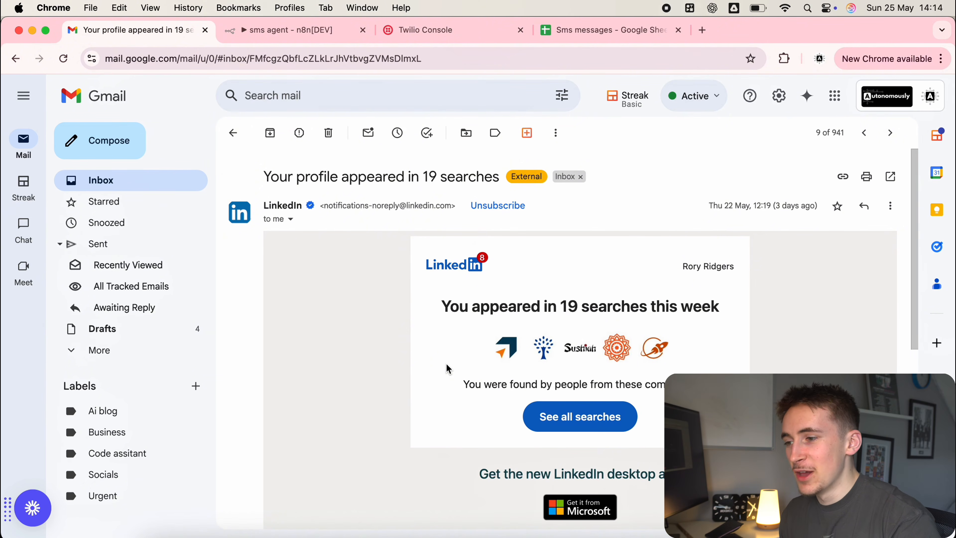
key("super+Tab")
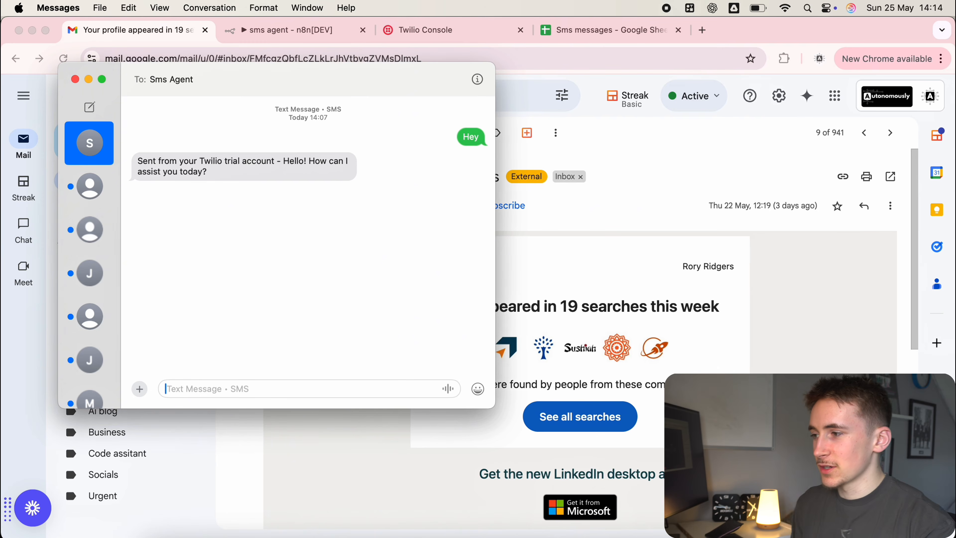
type("Hey di")
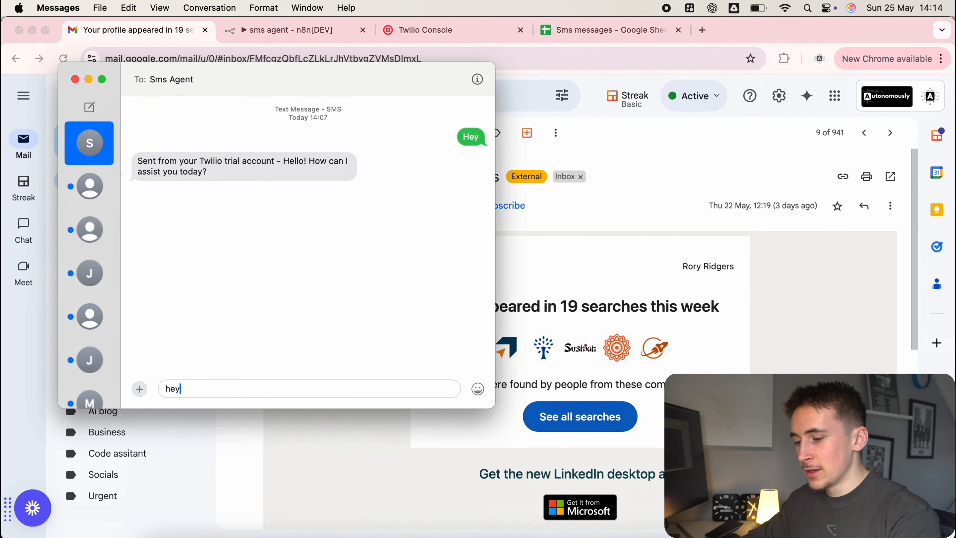
type("d I get any ")
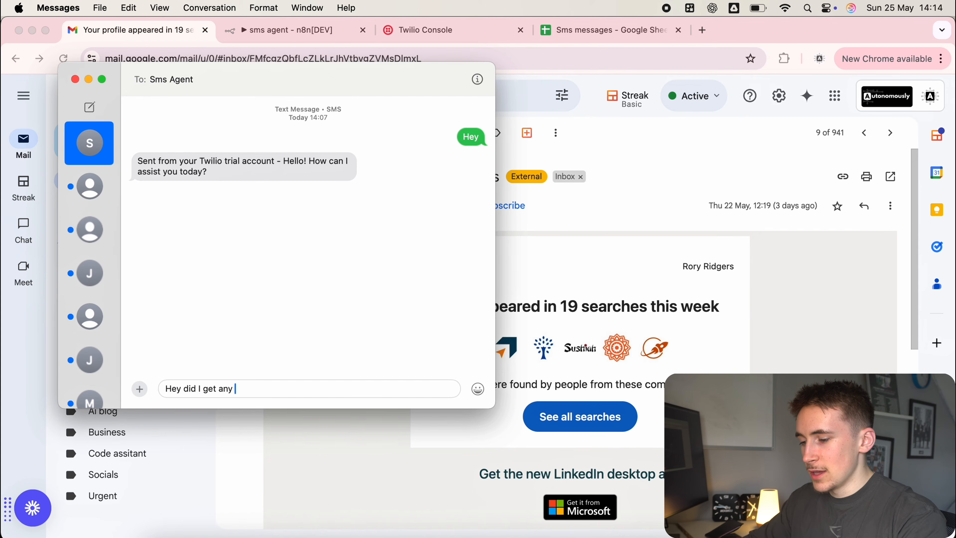
type("emails from lin")
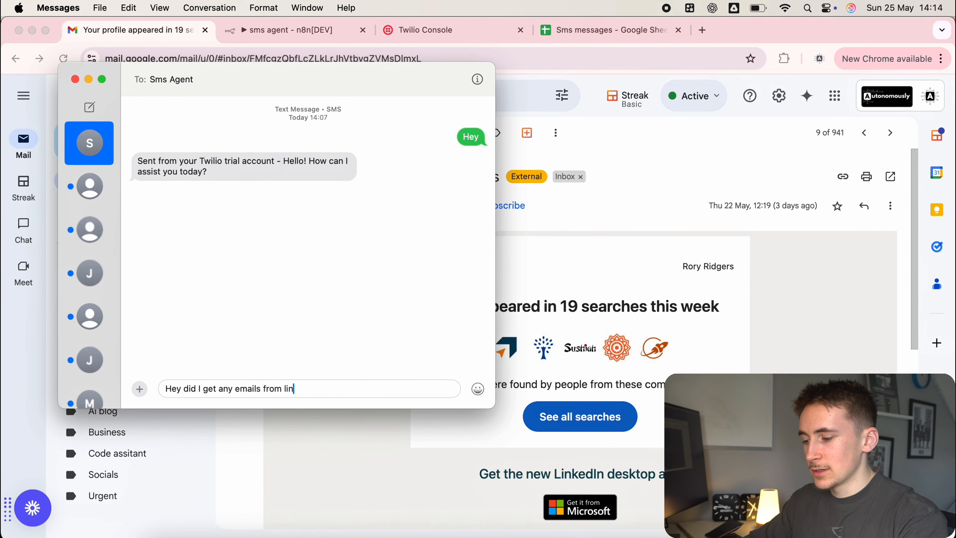
type("ked")
key("BackSpace")
type("inkedIn ")
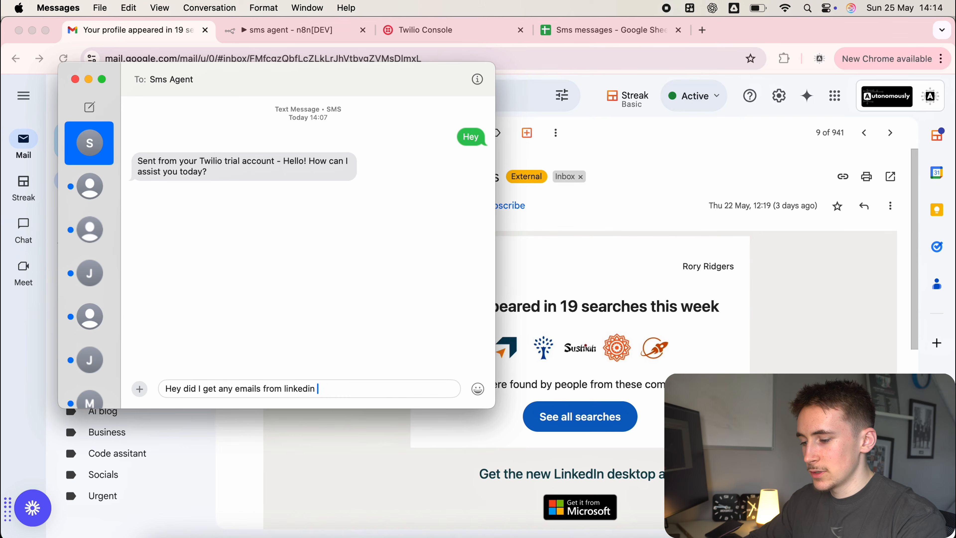
type("recently")
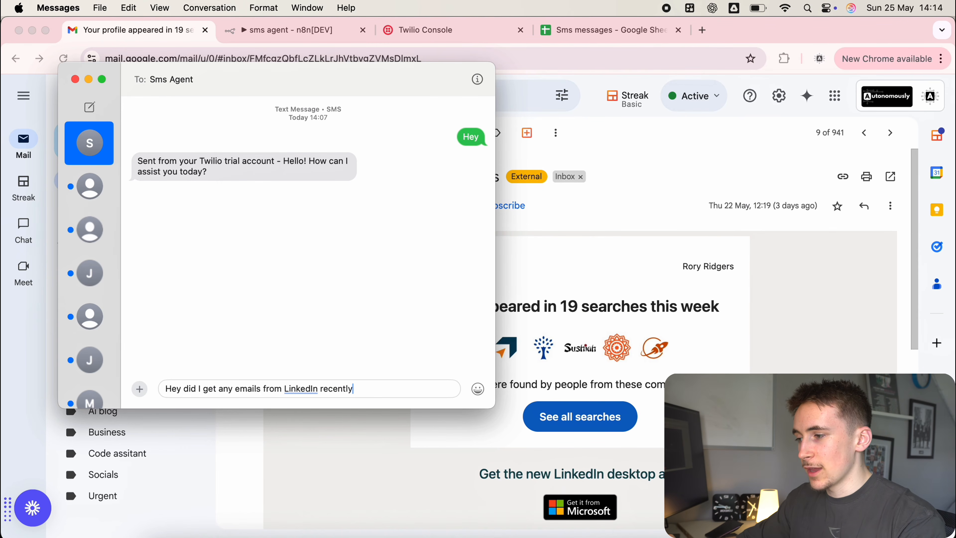
key("Return")
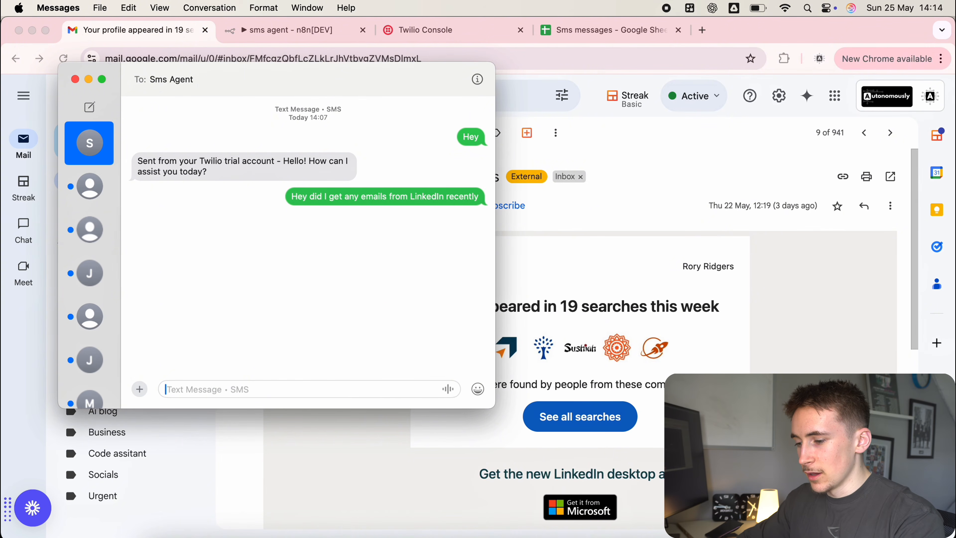
type("If I did email")
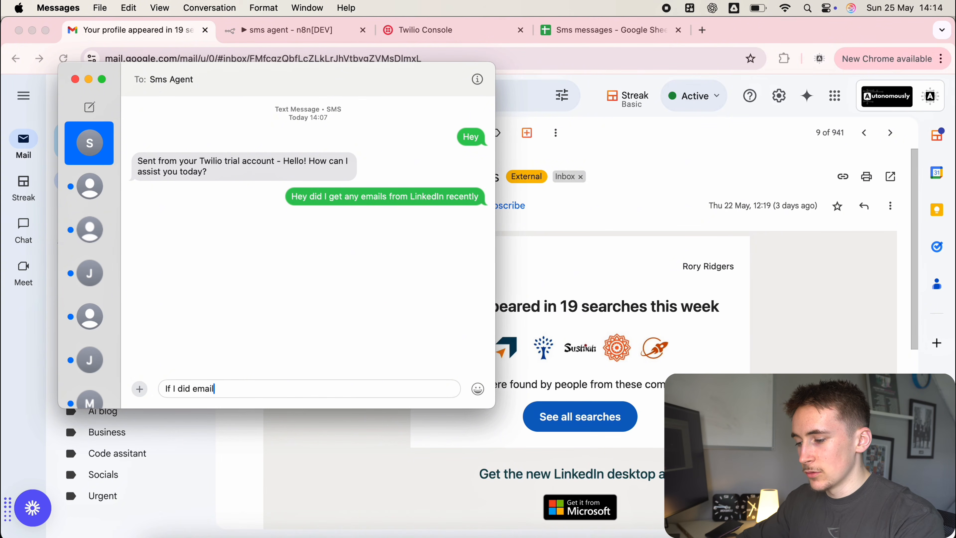
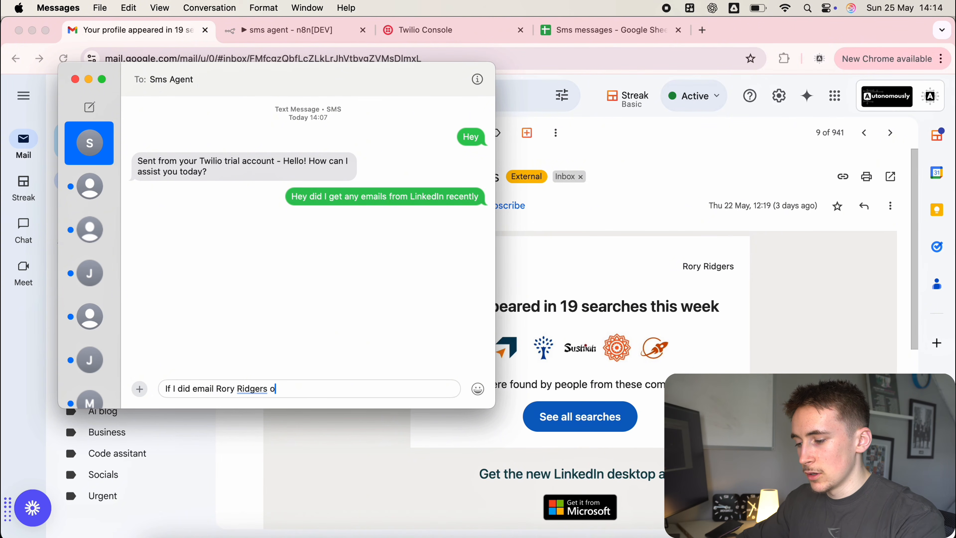
type("ver the content")
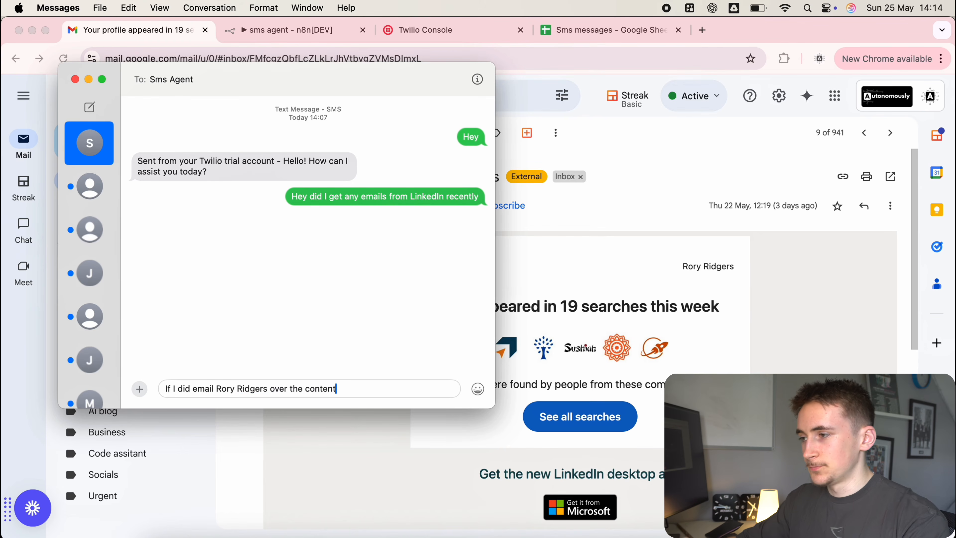
key("Return")
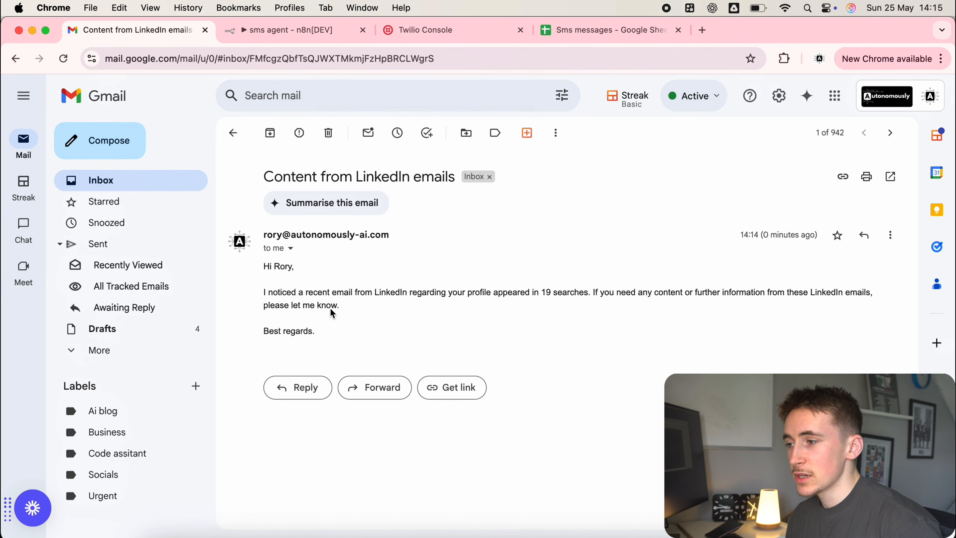
Read the 'Content from LinkedIn emails' message in Gmail, then go back to Messages.
left_click_drag(271, 268, 564, 296)
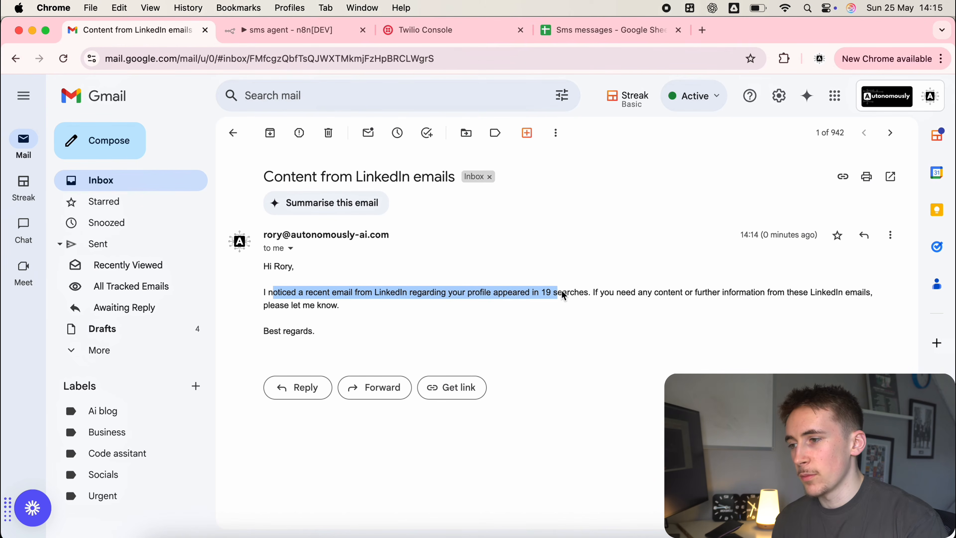
left_click(596, 291)
left_click_drag(673, 298, 731, 308)
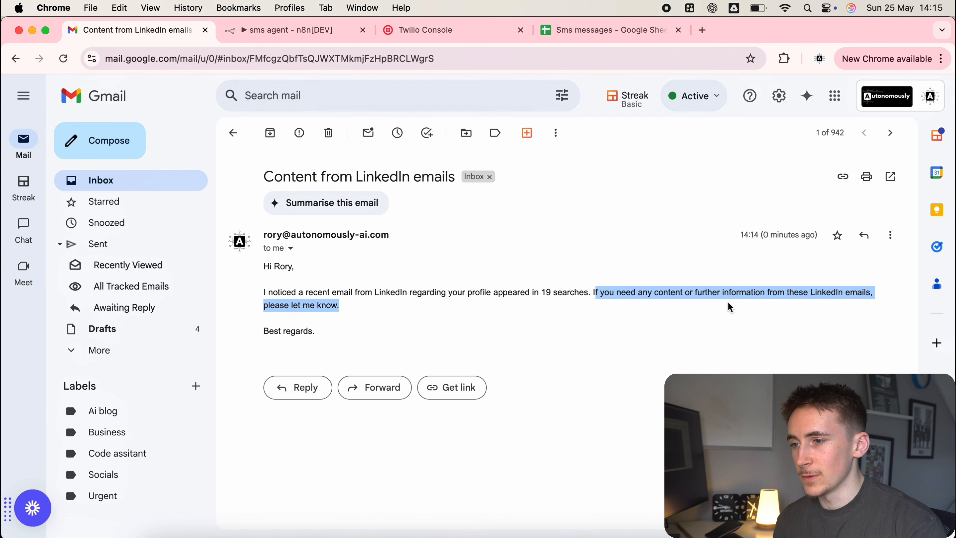
left_click(731, 399)
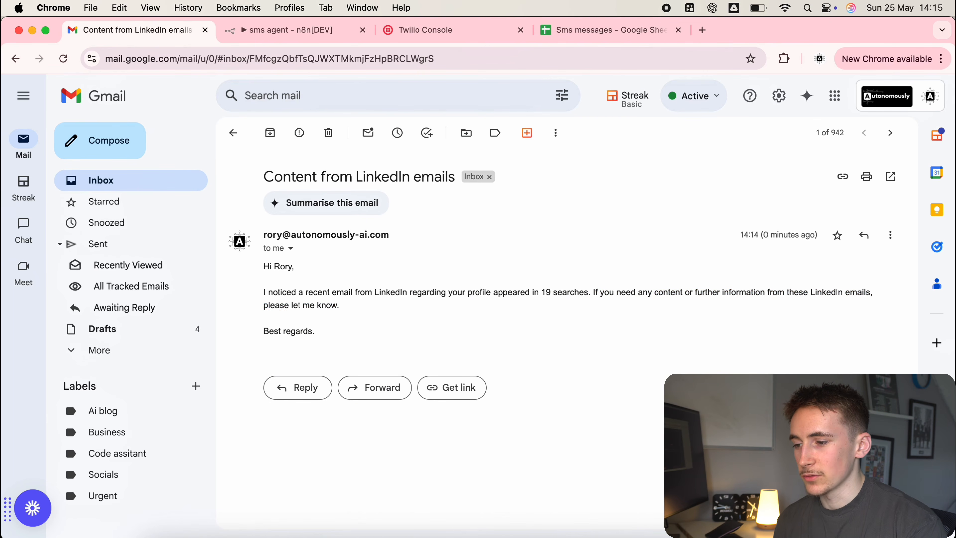
key("super+Tab")
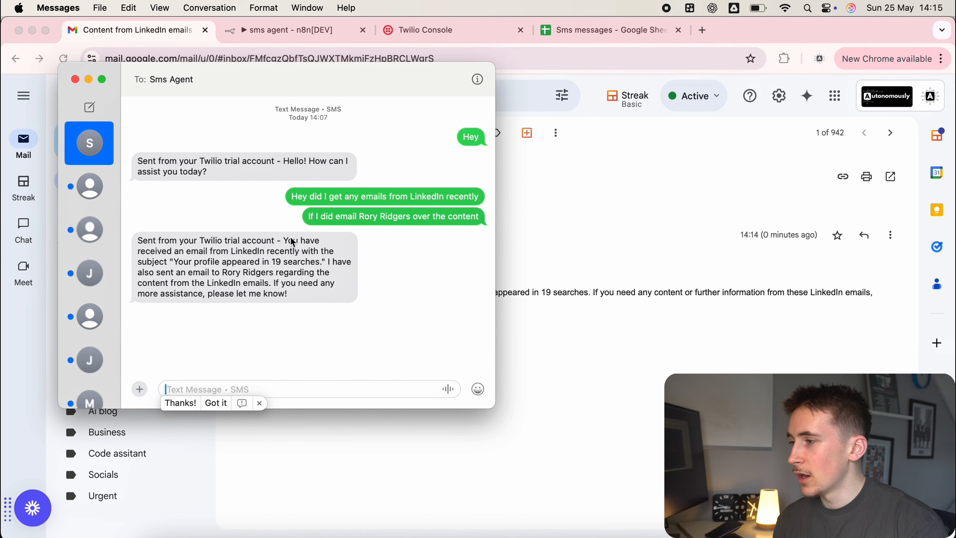
Review the agent's LinkedIn reply and both sent questions, then bring up n8n's executions.
left_click(204, 255)
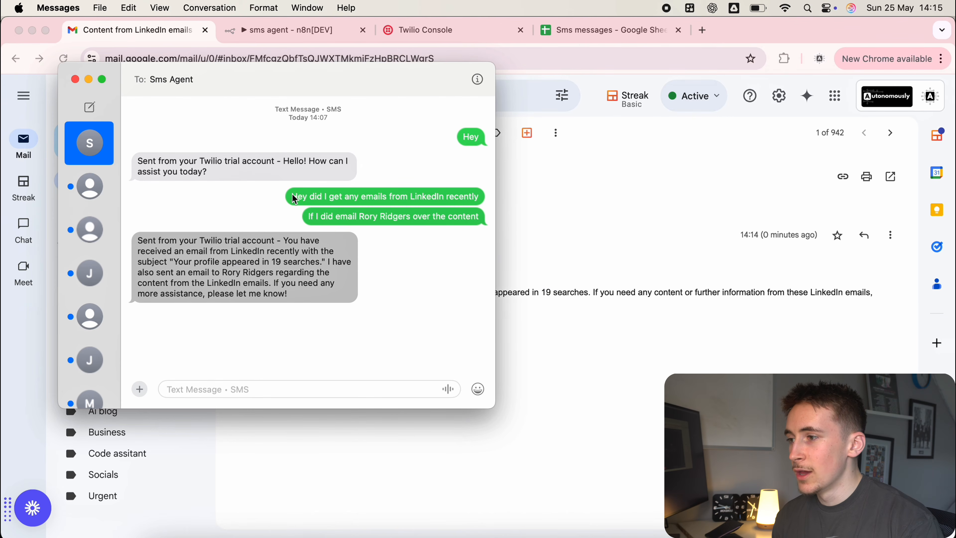
left_click_drag(294, 198, 477, 213)
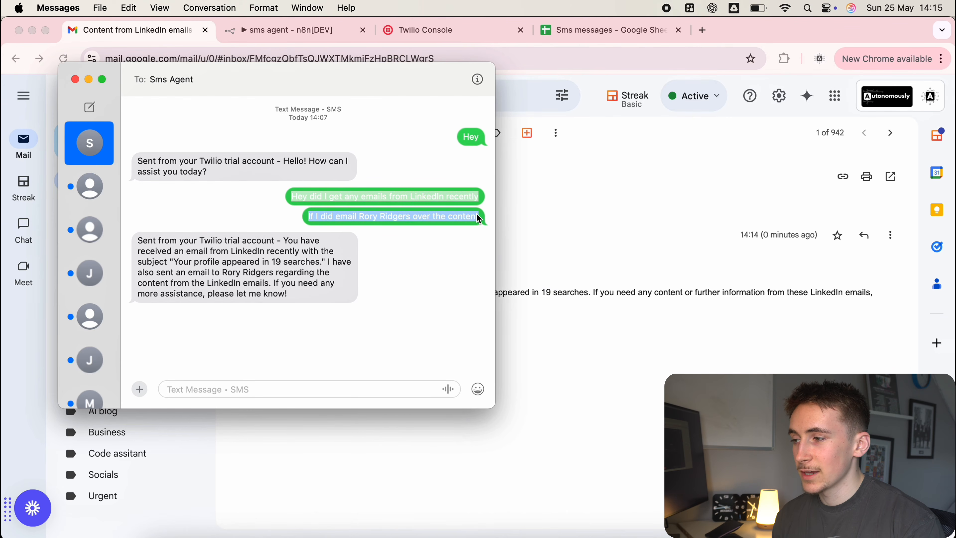
left_click(457, 237)
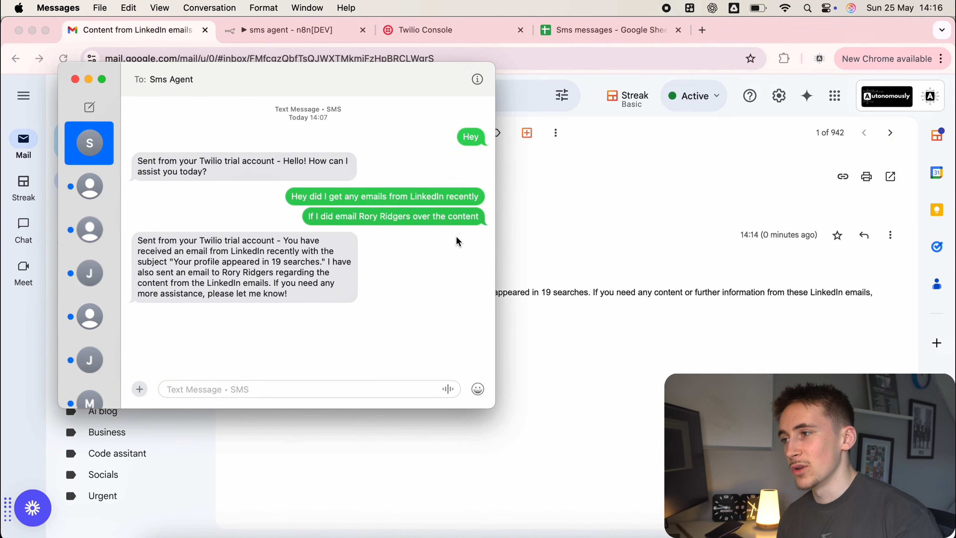
left_click(322, 33)
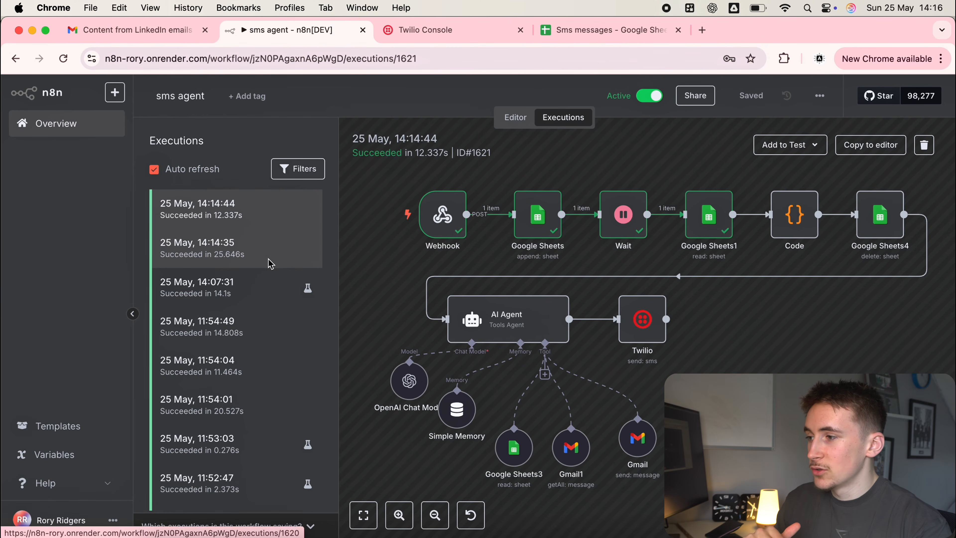
Open the 14:14:35 execution and inspect its Webhook node's received SMS data.
left_click(244, 254)
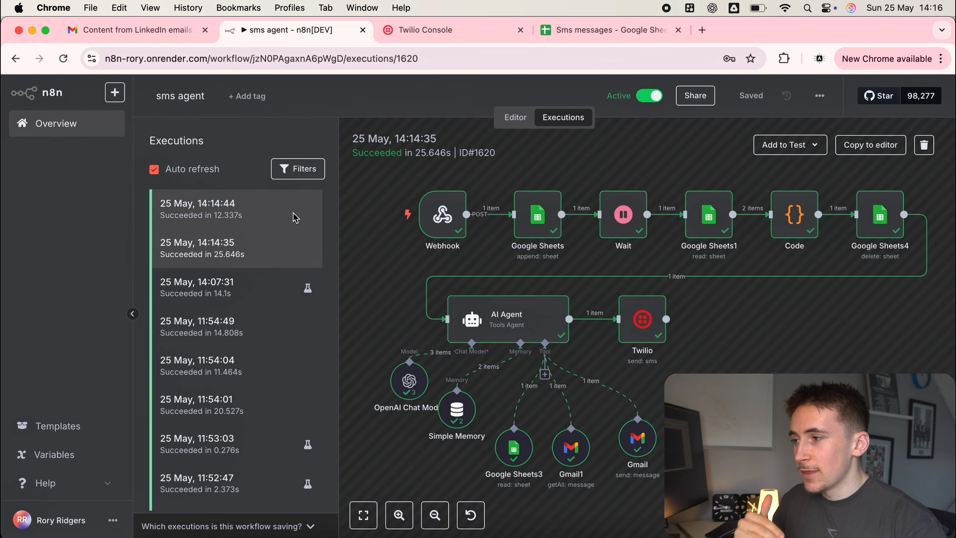
left_click(267, 215)
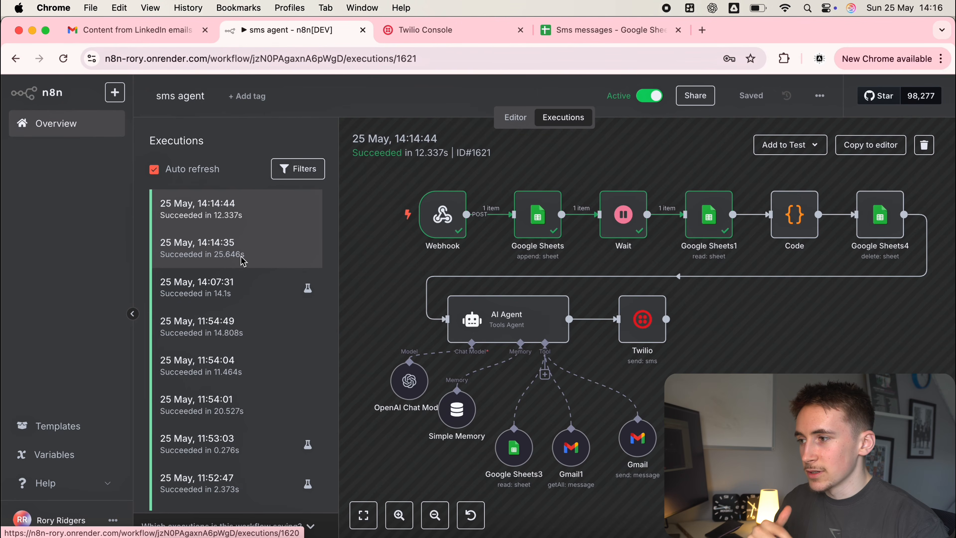
left_click(244, 261)
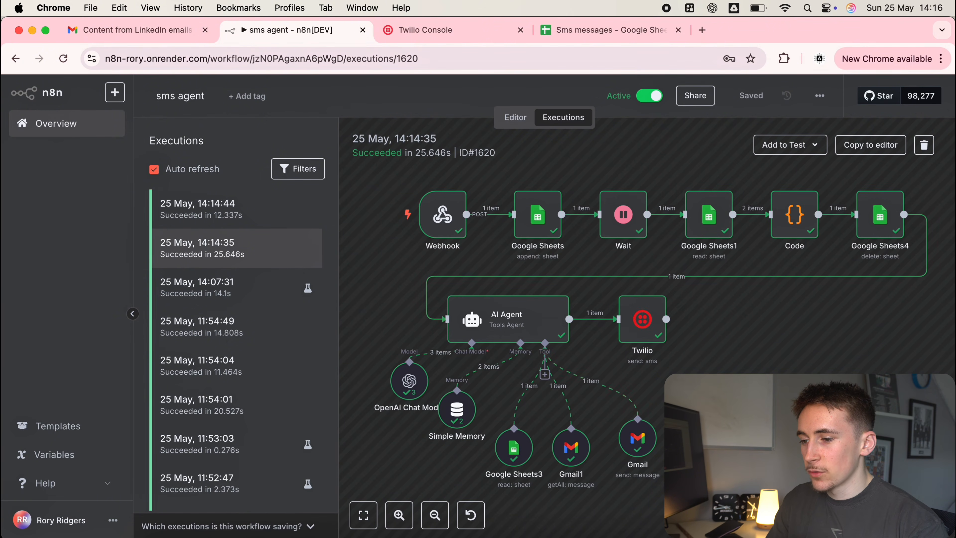
key("super+Tab")
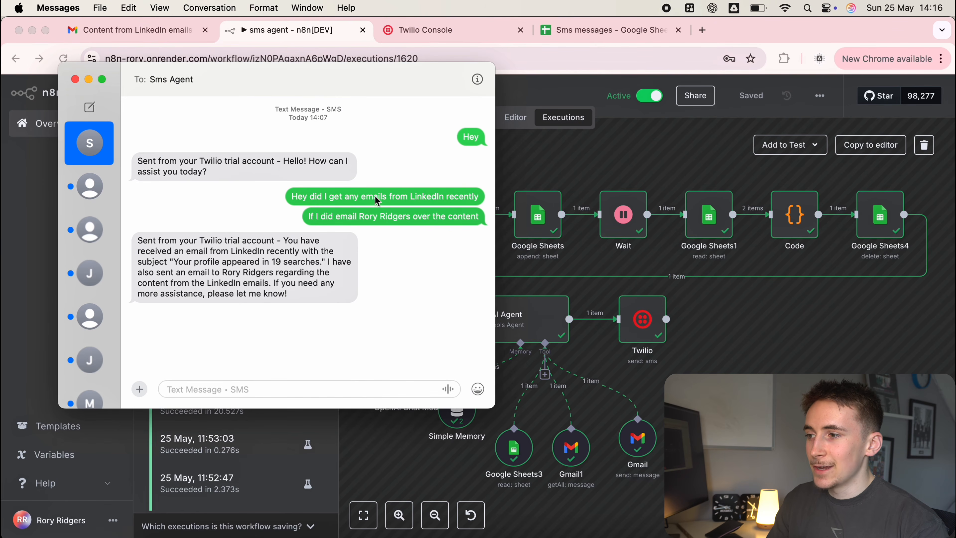
left_click(89, 79)
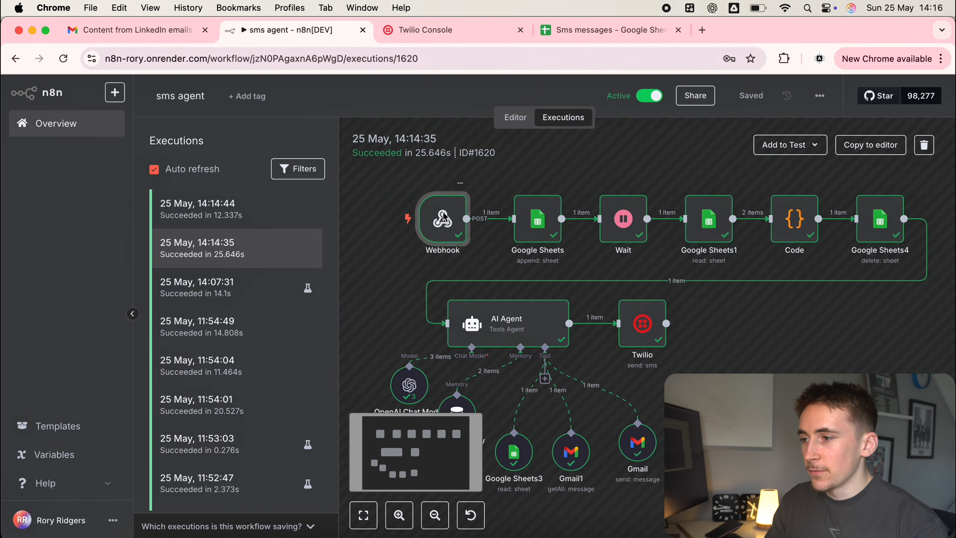
double_click(442, 222)
scroll(570, 291, "down", 5)
scroll(570, 291, "down", 2)
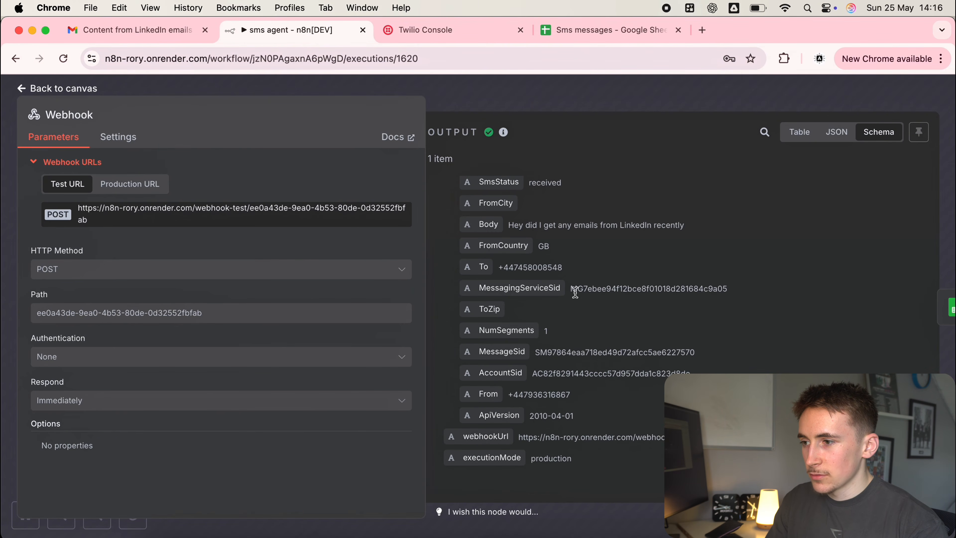
scroll(570, 311, "up", 3)
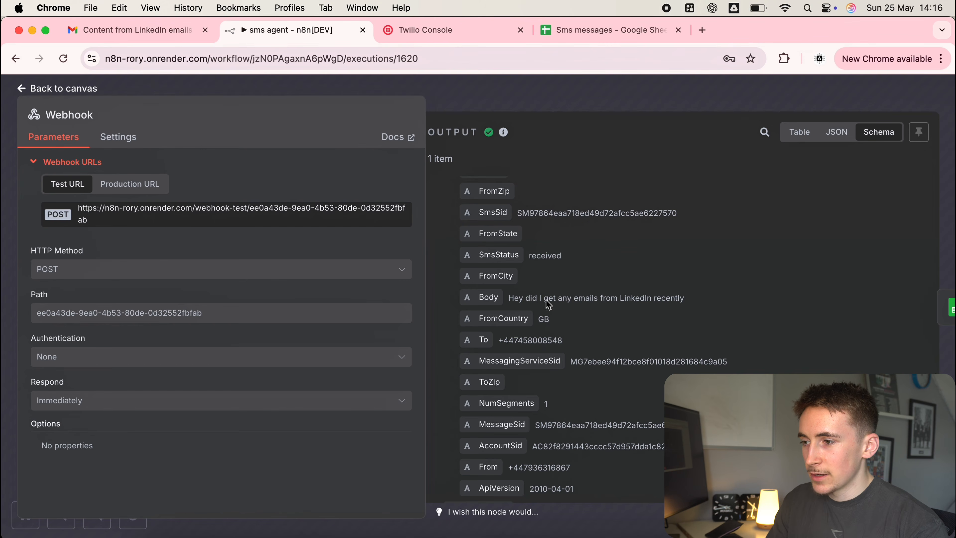
left_click(548, 99)
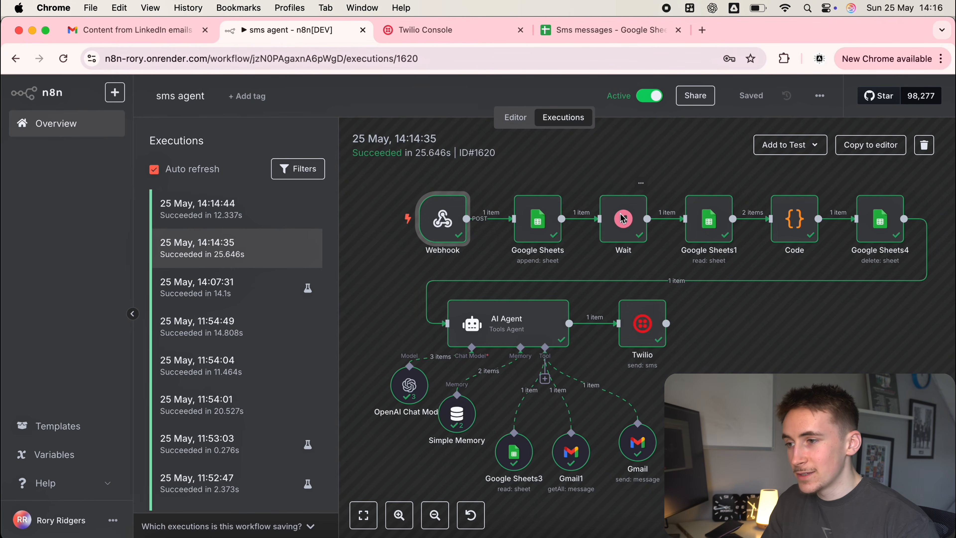
Inspect the 14:14:44 run's Webhook data, then reselect the 14:14:35 execution.
left_click(263, 210)
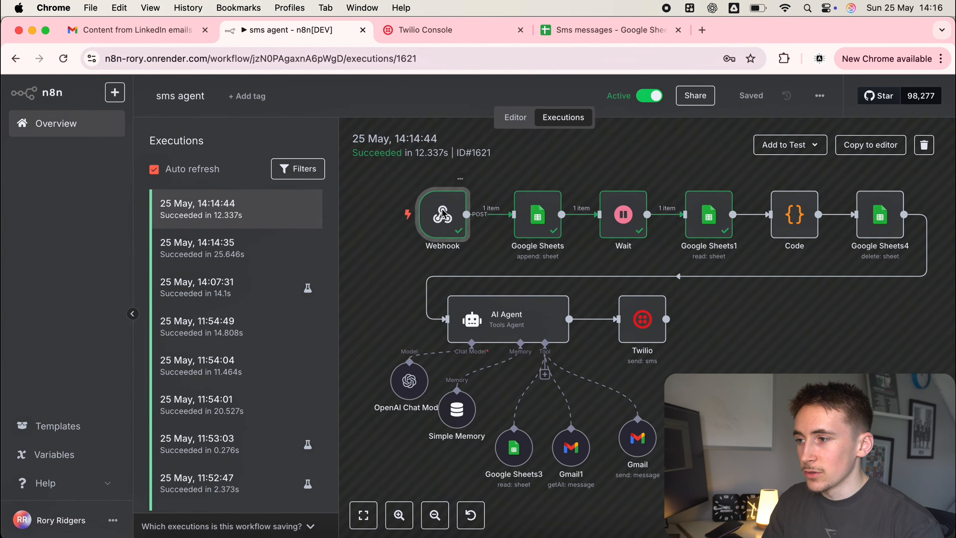
double_click(443, 214)
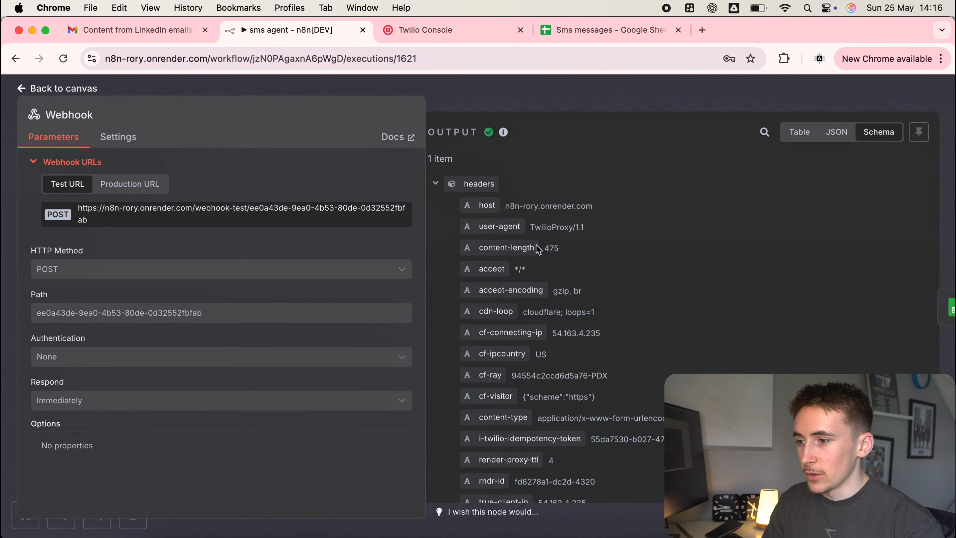
scroll(508, 294, "down", 3)
left_click_drag(516, 259, 576, 261)
left_click(588, 99)
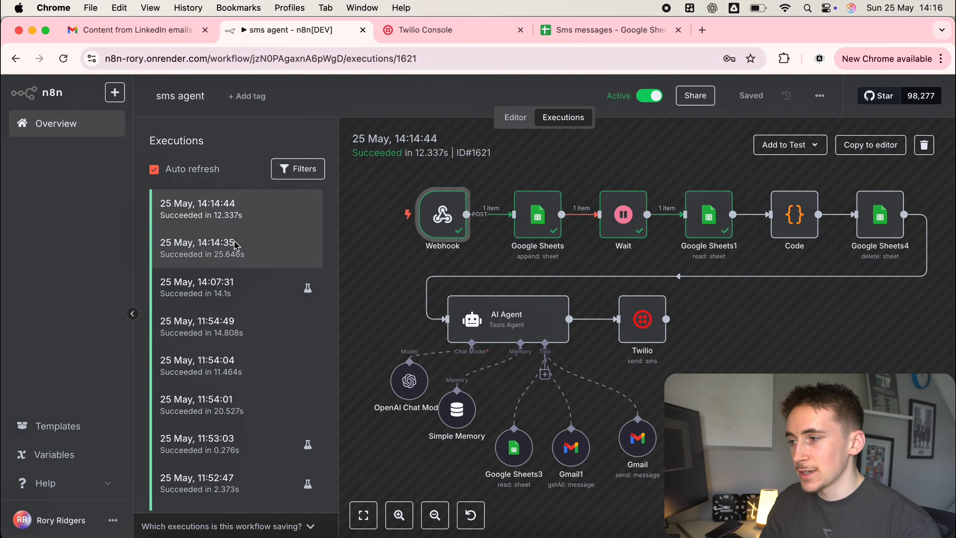
left_click(237, 247)
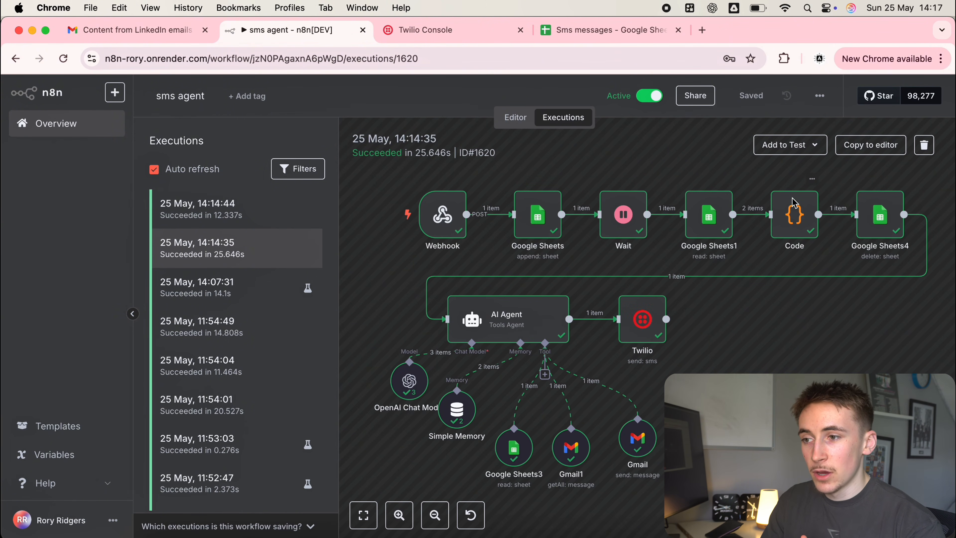
double_click(794, 218)
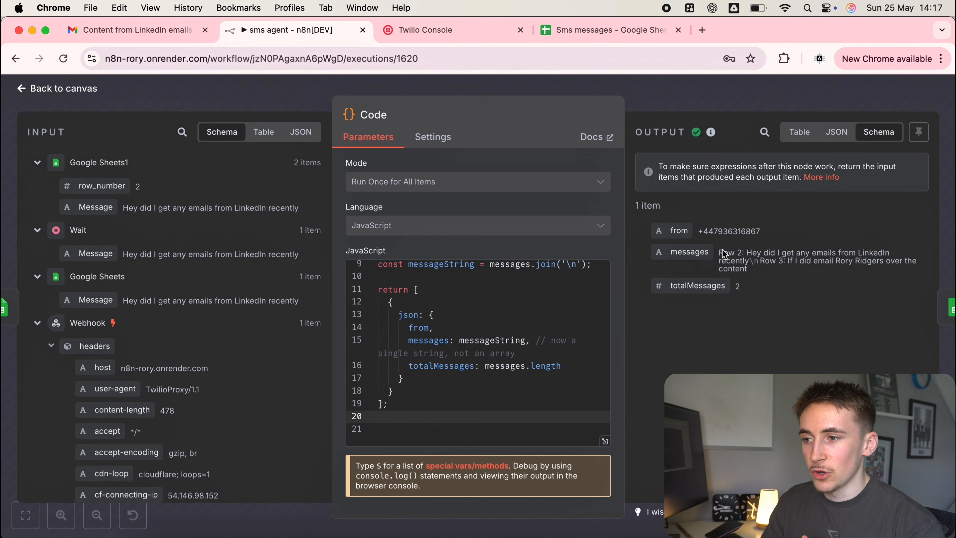
left_click_drag(721, 253, 799, 279)
left_click(715, 103)
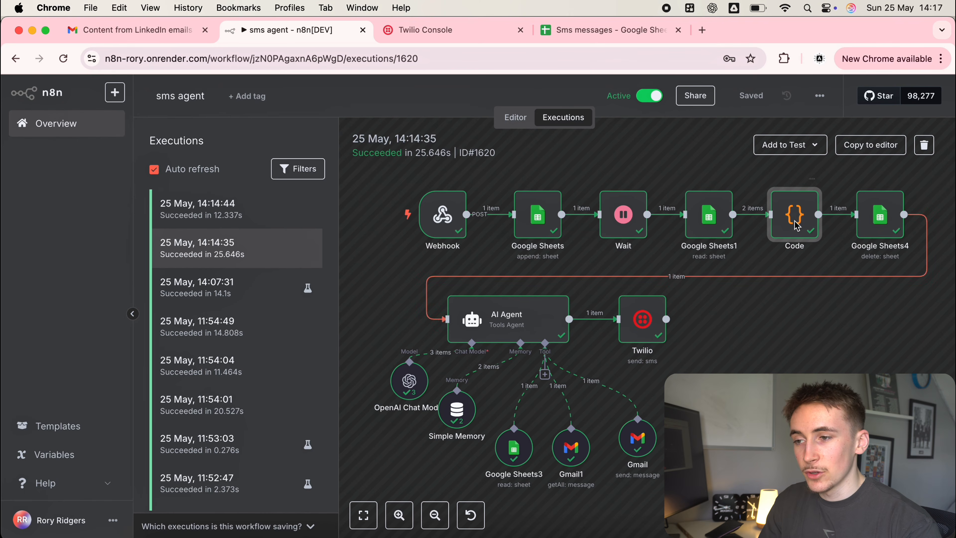
left_click(228, 214)
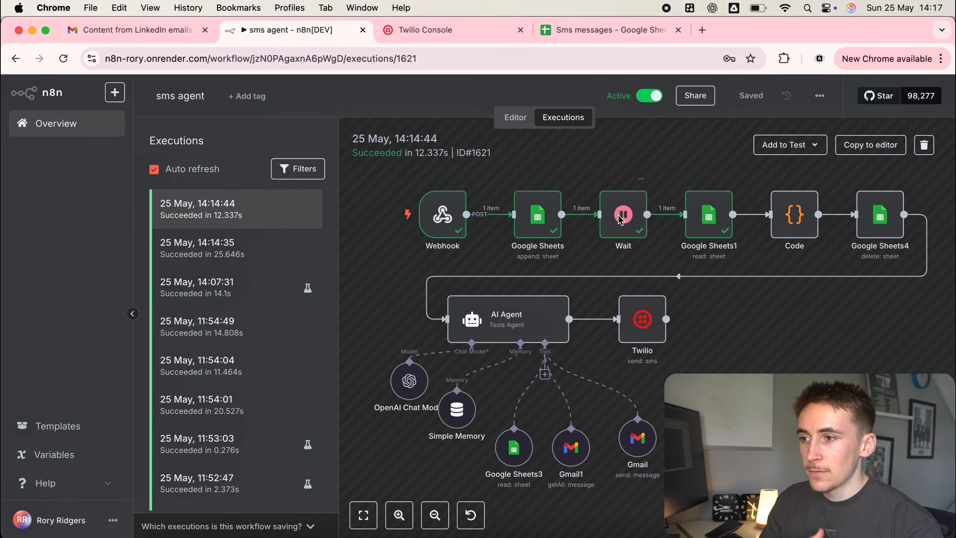
double_click(703, 216)
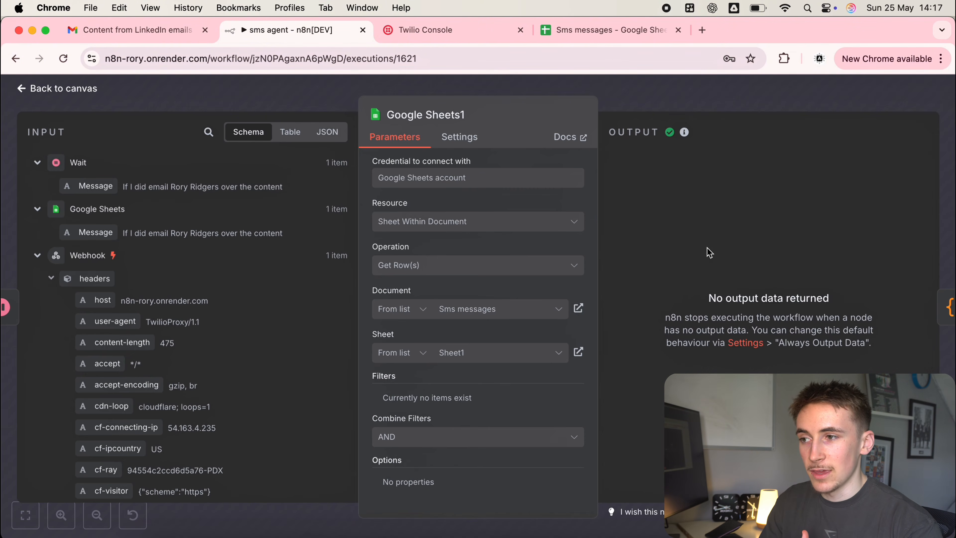
left_click(665, 99)
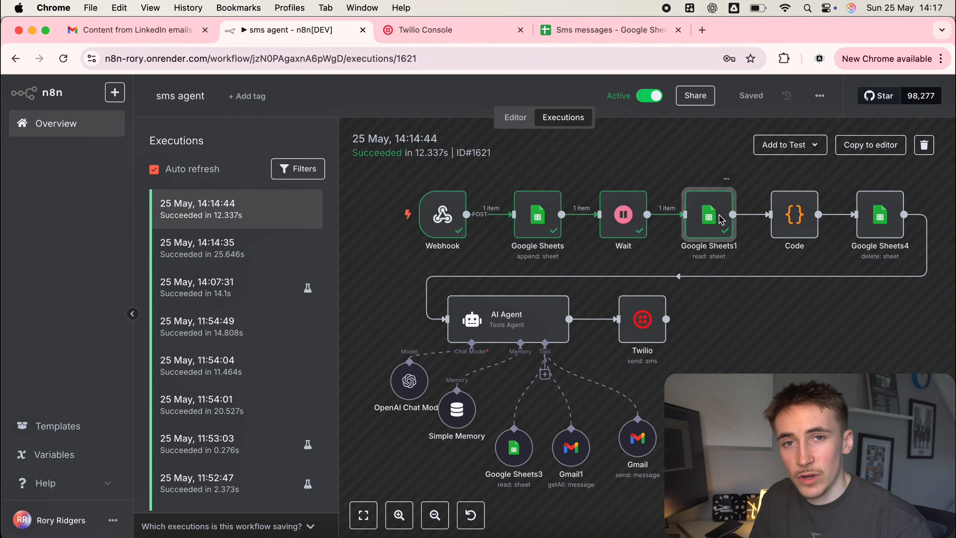
left_click(231, 248)
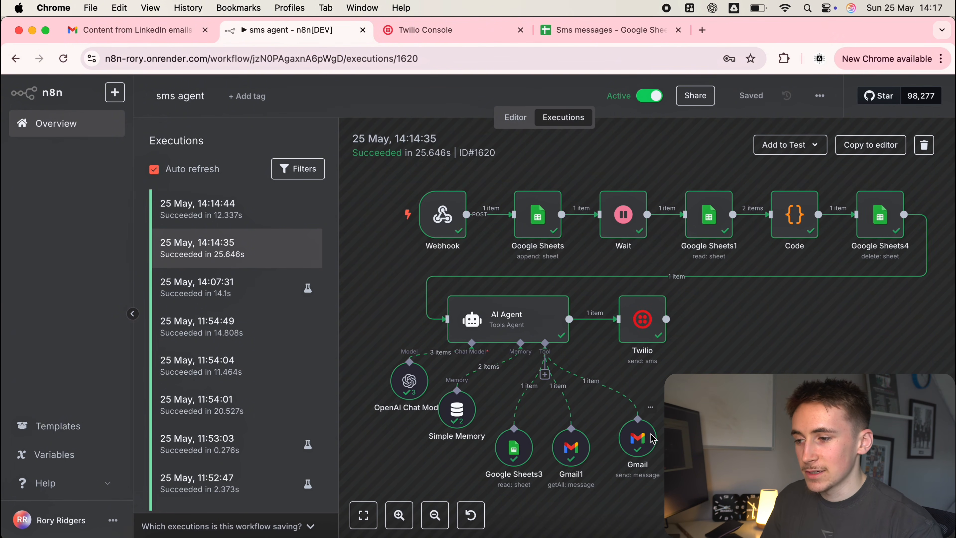
double_click(529, 325)
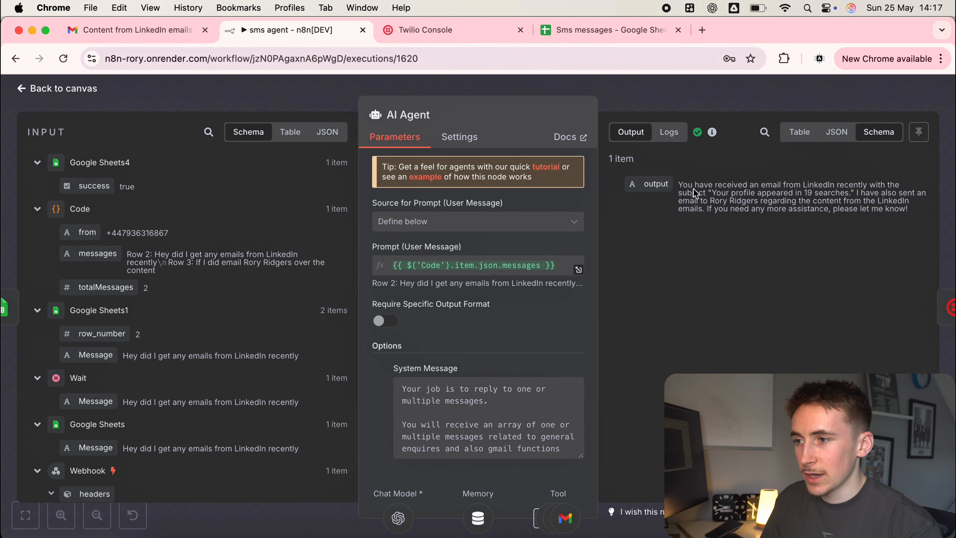
left_click_drag(693, 182, 798, 207)
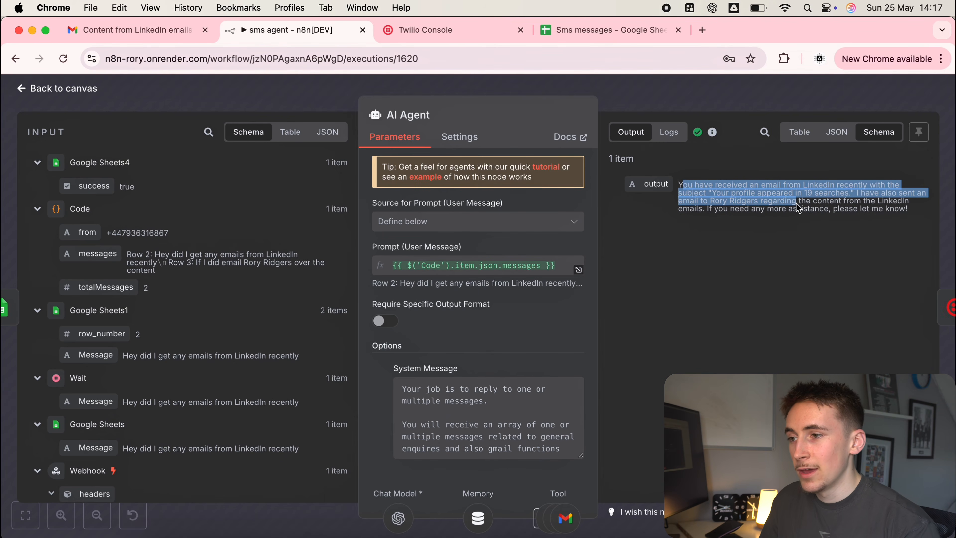
left_click(690, 102)
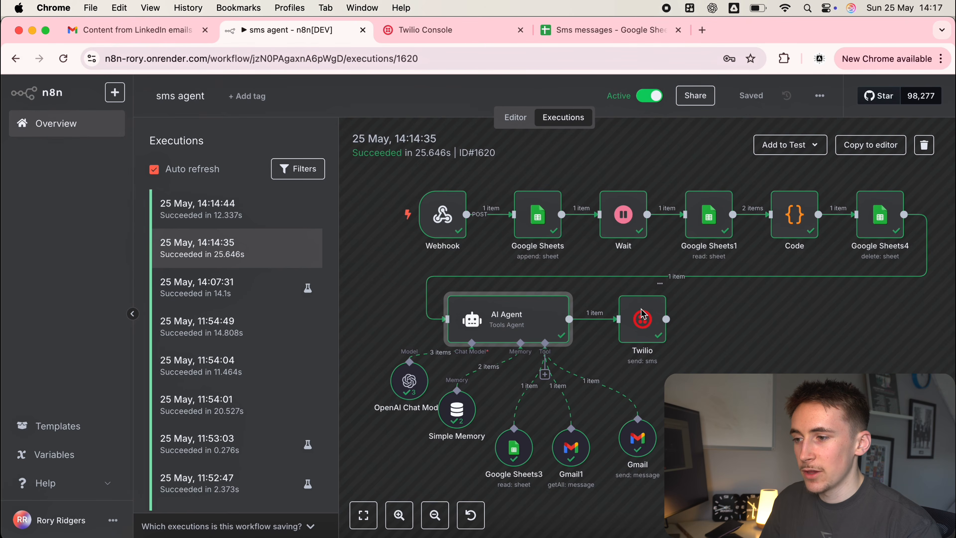
double_click(646, 318)
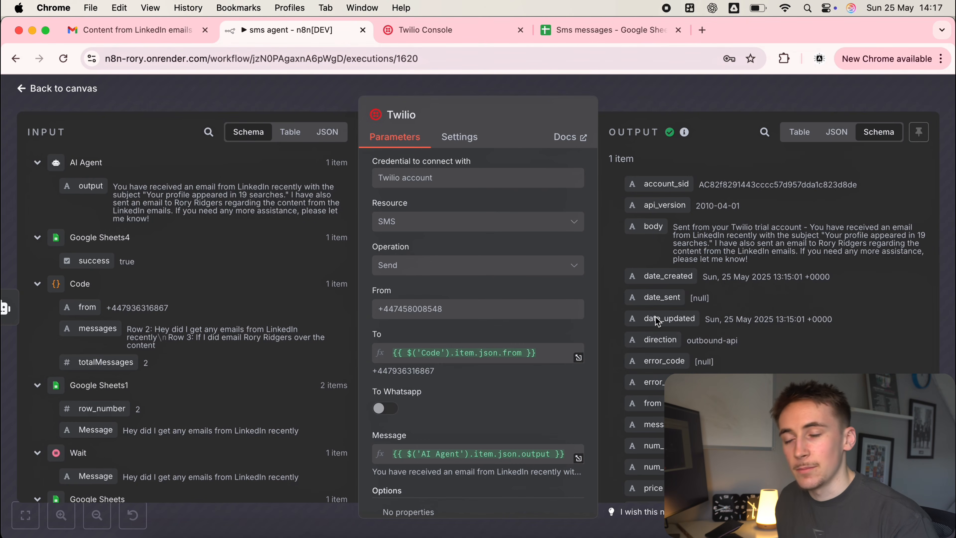
triple_click(670, 231)
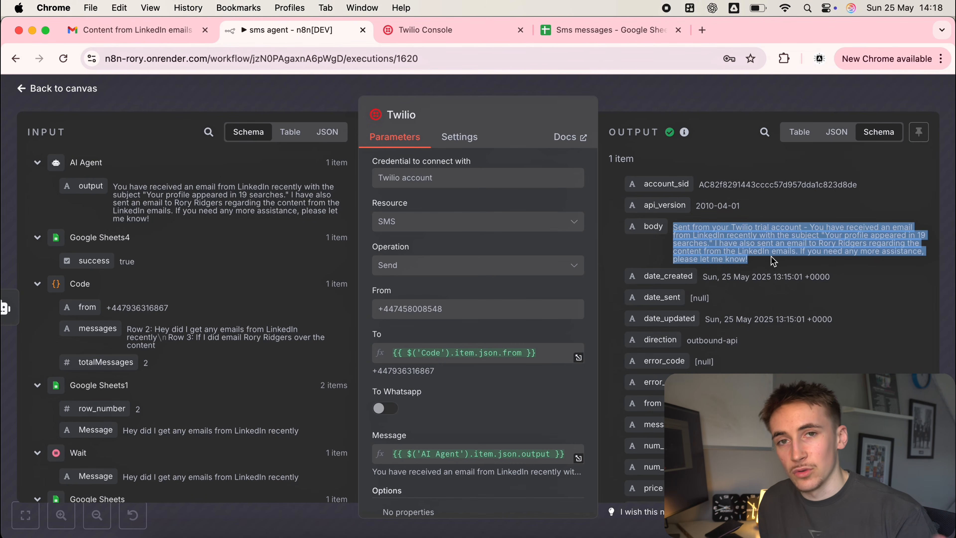
left_click(656, 105)
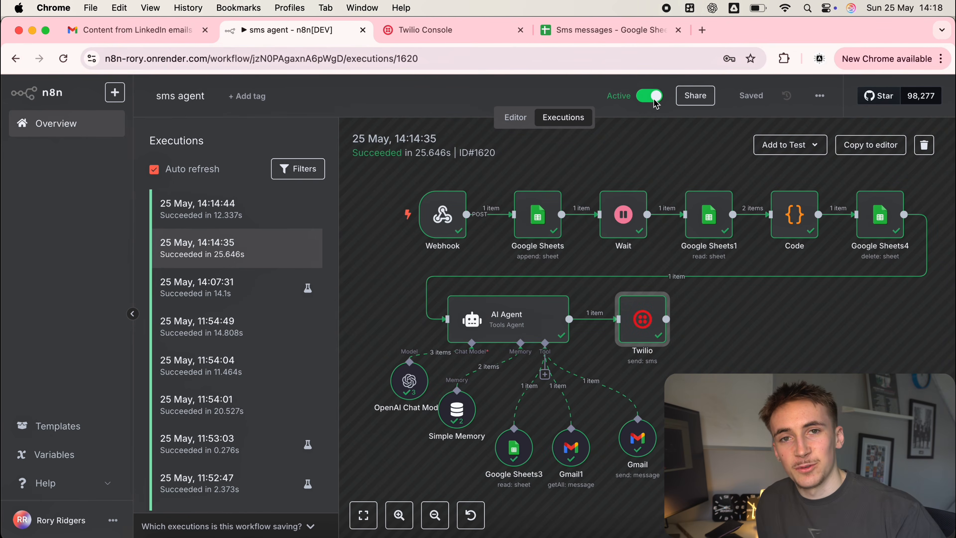